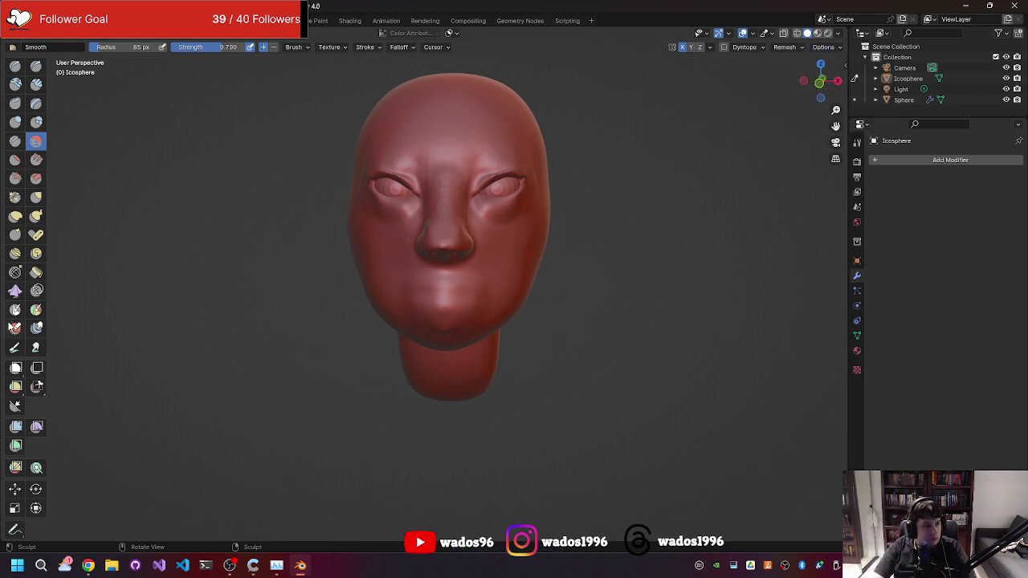
Take the streaming preview out of full screen and hide it to return to Blender.
{"action": "left_click", "coordinate": [229, 565]}
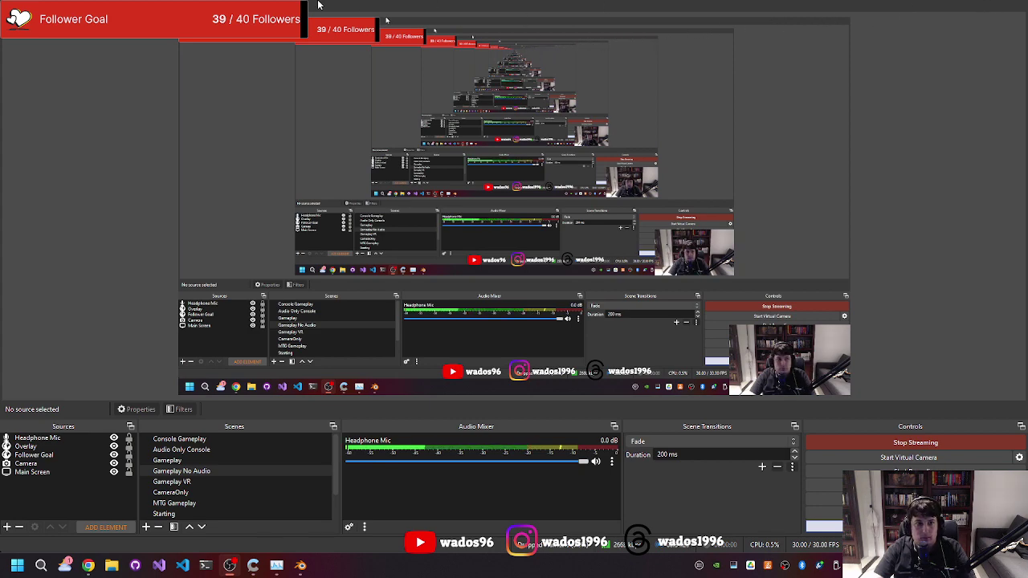
{"action": "key", "text": "F11"}
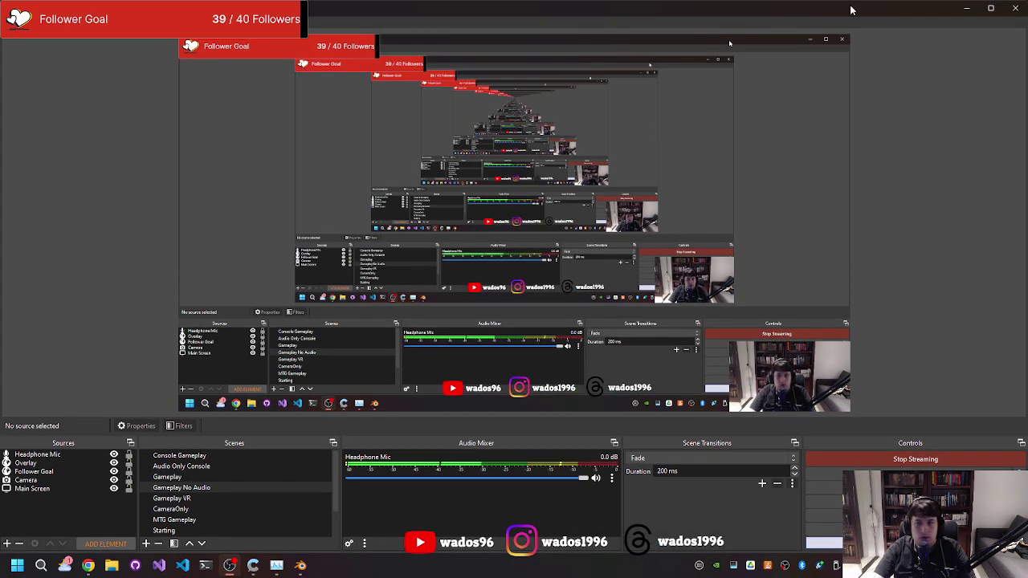
{"action": "left_click", "coordinate": [966, 7]}
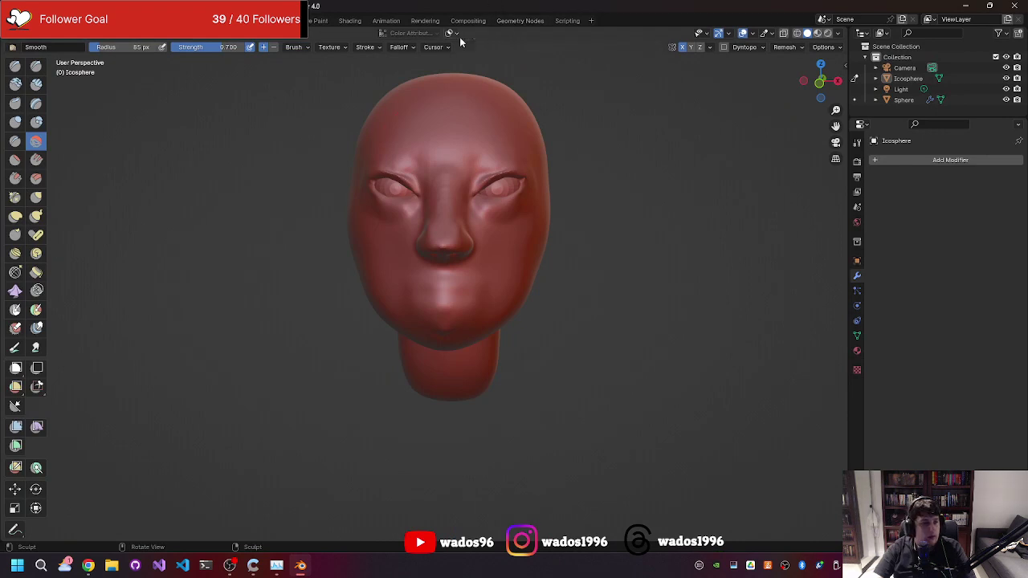
Zoom onto the mouth and pick the Draw Sharp brush at a 17 px radius.
{"action": "scroll", "coordinate": [453, 309], "scroll_direction": "up", "scroll_amount": 5}
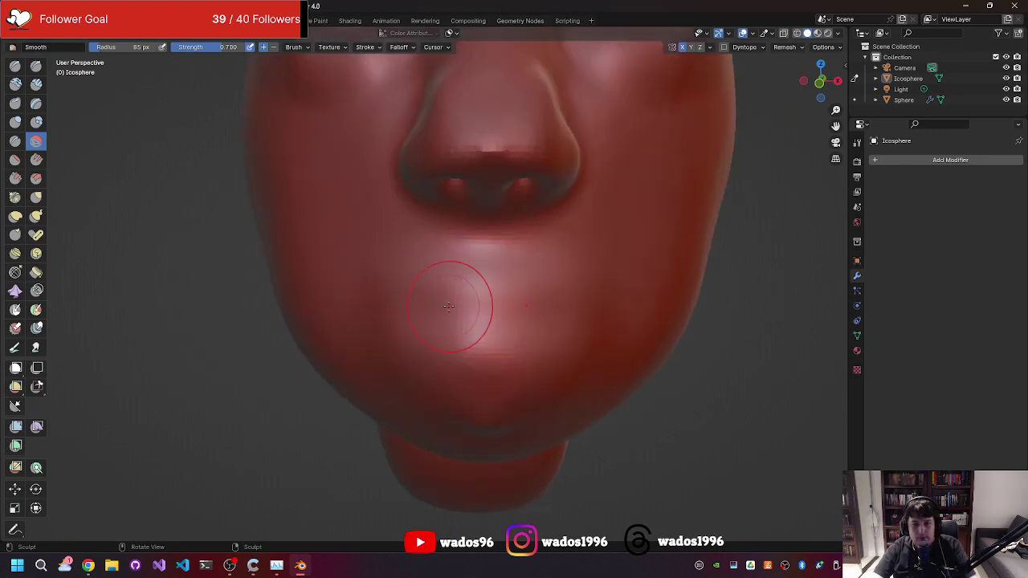
{"action": "key", "text": "f"}
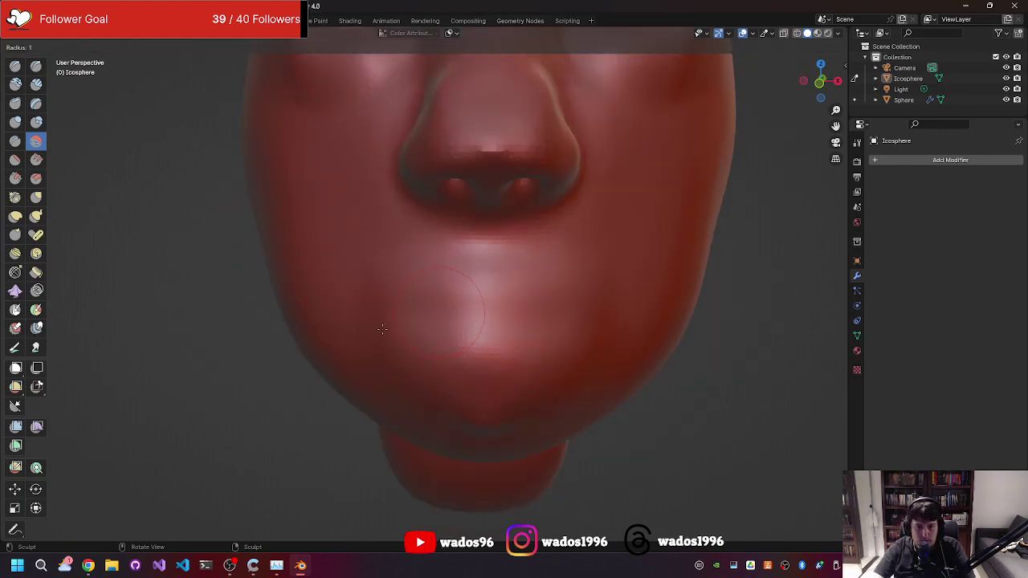
{"action": "left_click", "coordinate": [420, 324]}
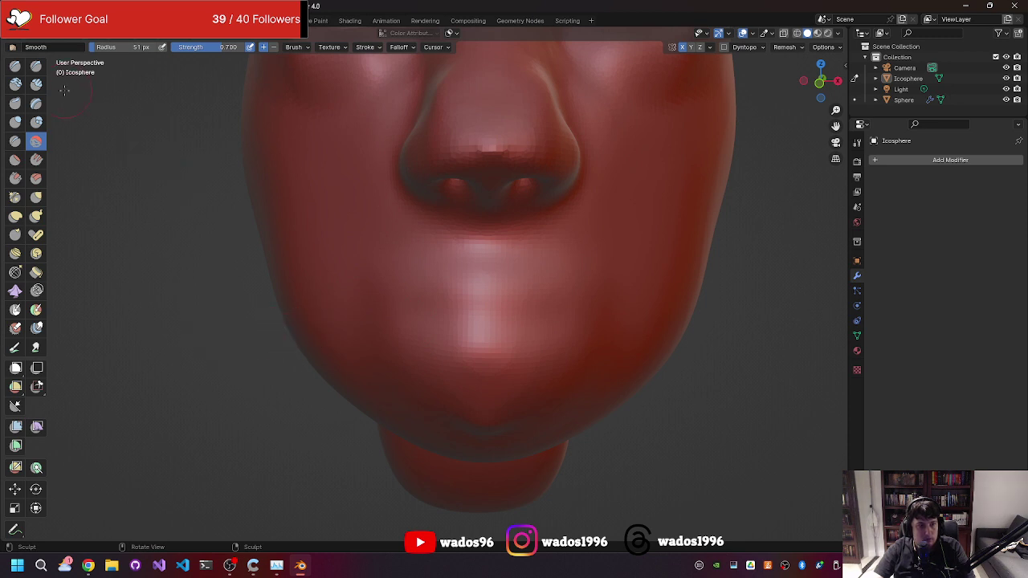
{"action": "left_click", "coordinate": [36, 67]}
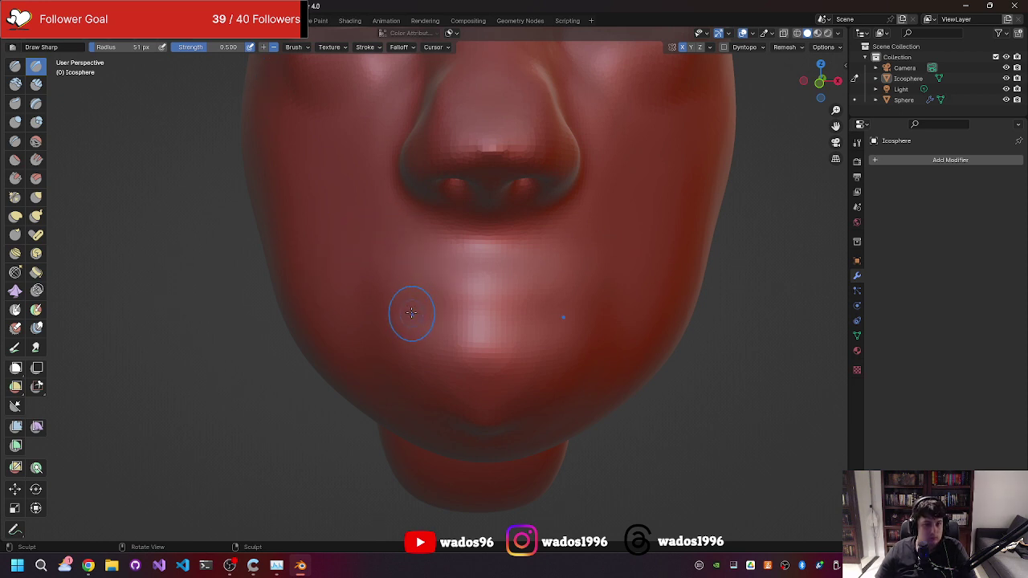
{"action": "key", "text": "f"}
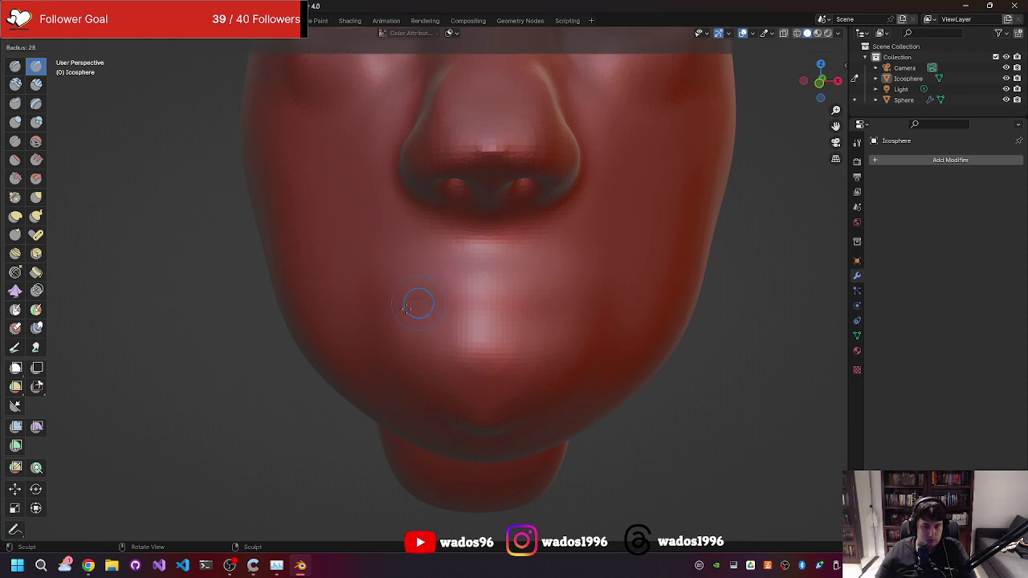
{"action": "left_click", "coordinate": [395, 309]}
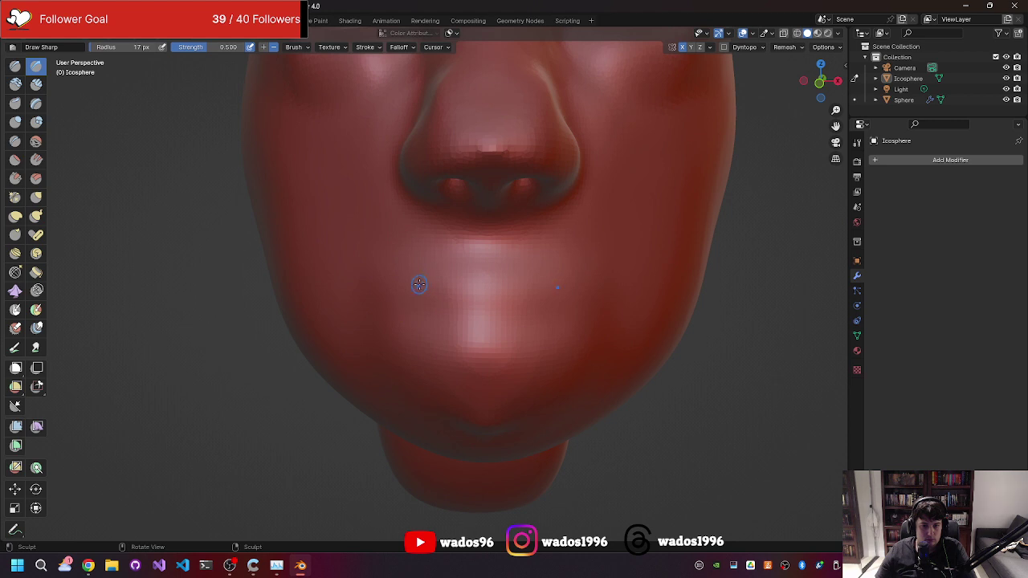
Try a stroke below the lips, undo it, and begin carving the mouth line.
{"action": "left_click_drag", "start_coordinate": [418, 284], "coordinate": [473, 298]}
{"action": "key", "text": "ctrl+z"}
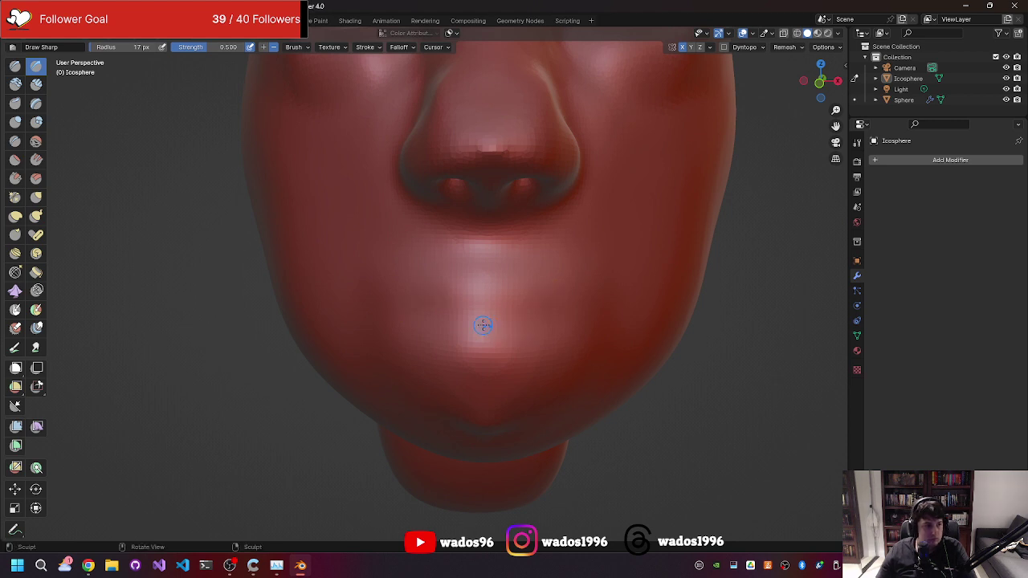
{"action": "mouse_move", "coordinate": [445, 303]}
{"action": "left_mouse_down"}
{"action": "mouse_move", "coordinate": [481, 303]}
{"action": "mouse_move", "coordinate": [468, 298]}
{"action": "left_mouse_up"}
Carve horizontal creases along the upper and lower lip lines.
{"action": "key", "text": "Escape"}
{"action": "key", "text": "Escape"}
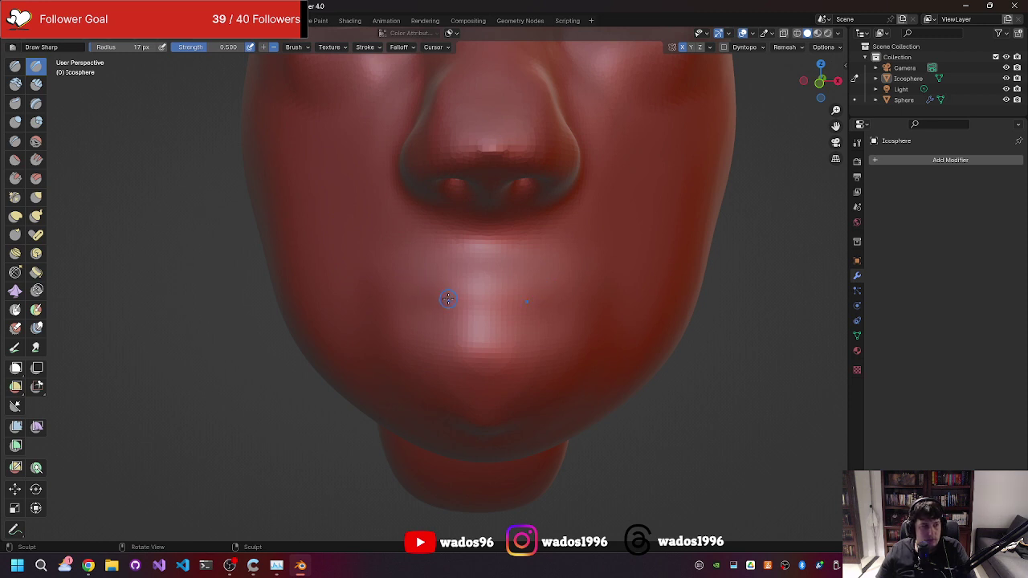
{"action": "mouse_move", "coordinate": [447, 299]}
{"action": "left_mouse_down"}
{"action": "mouse_move", "coordinate": [458, 302]}
{"action": "mouse_move", "coordinate": [399, 328]}
{"action": "mouse_move", "coordinate": [397, 317]}
{"action": "left_mouse_up"}
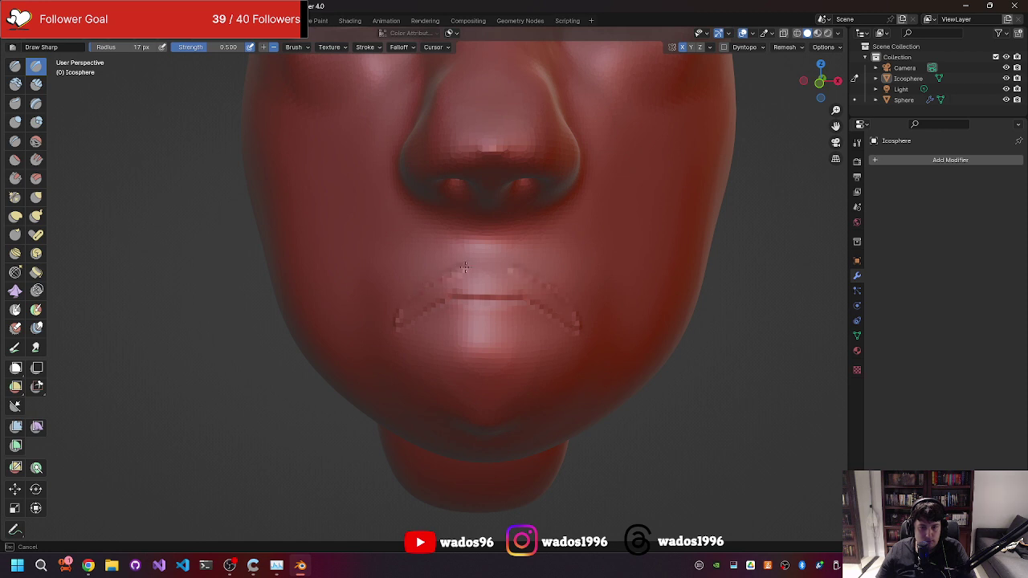
{"action": "left_click_drag", "start_coordinate": [464, 268], "coordinate": [506, 269]}
{"action": "mouse_move", "coordinate": [514, 291]}
{"action": "middle_mouse_down"}
{"action": "mouse_move", "coordinate": [616, 313]}
{"action": "mouse_move", "coordinate": [509, 317]}
{"action": "mouse_move", "coordinate": [499, 306]}
{"action": "middle_mouse_up"}
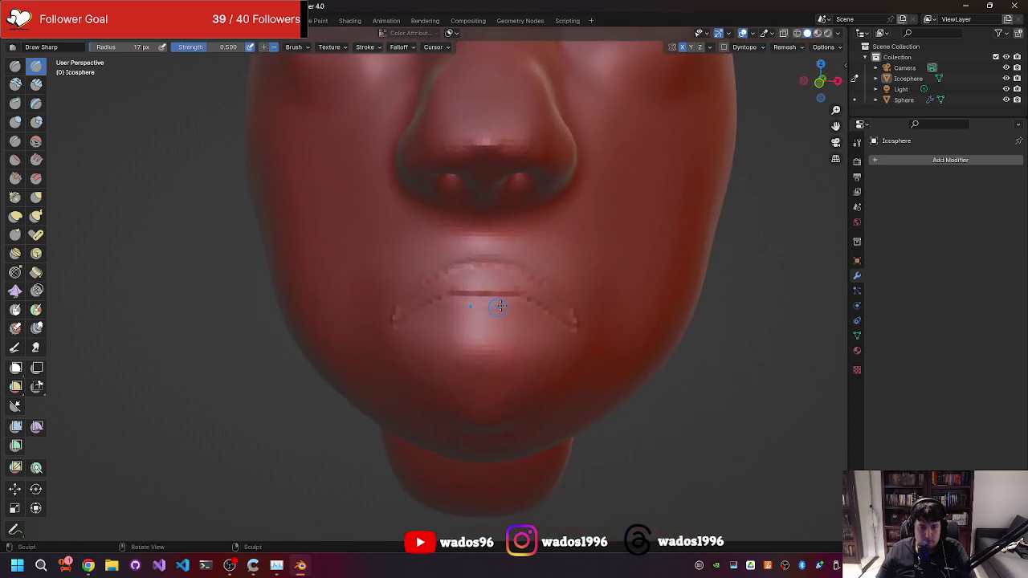
{"action": "left_click_drag", "start_coordinate": [486, 298], "coordinate": [393, 323]}
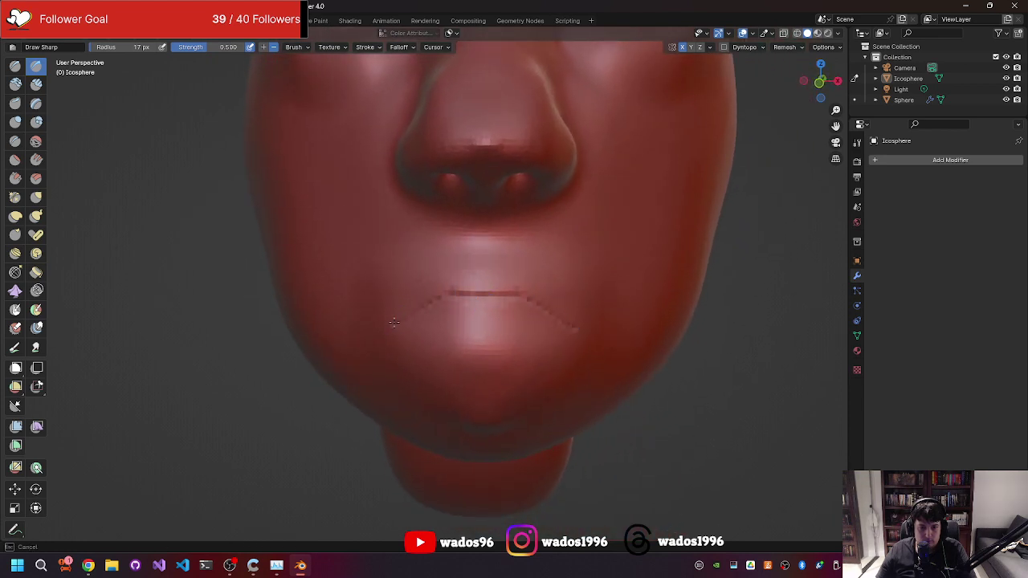
{"action": "left_click_drag", "start_coordinate": [436, 279], "coordinate": [506, 275]}
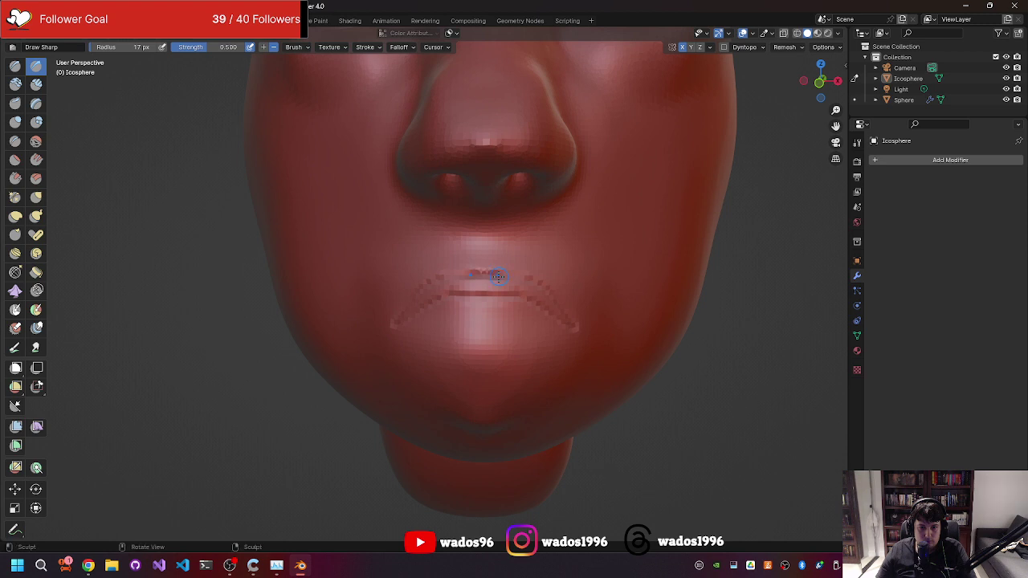
Deepen the lip groove and mouth corners, checking from three-quarter and side views.
{"action": "mouse_move", "coordinate": [490, 275]}
{"action": "middle_mouse_down"}
{"action": "mouse_move", "coordinate": [551, 287]}
{"action": "mouse_move", "coordinate": [435, 300]}
{"action": "mouse_move", "coordinate": [441, 307]}
{"action": "mouse_move", "coordinate": [386, 331]}
{"action": "middle_mouse_up"}
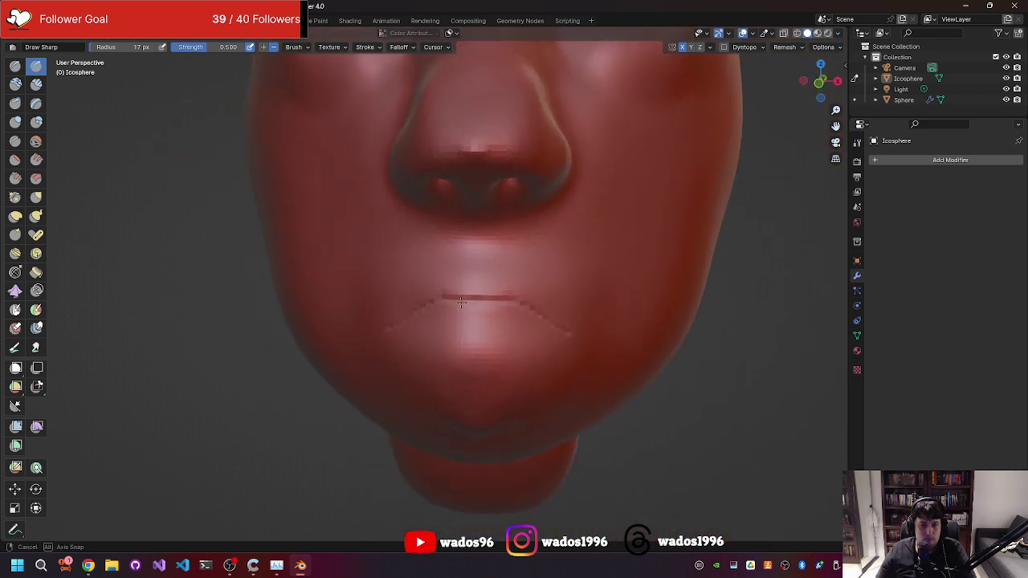
{"action": "right_click_drag", "start_coordinate": [387, 331], "coordinate": [385, 329], "text": "ctrl"}
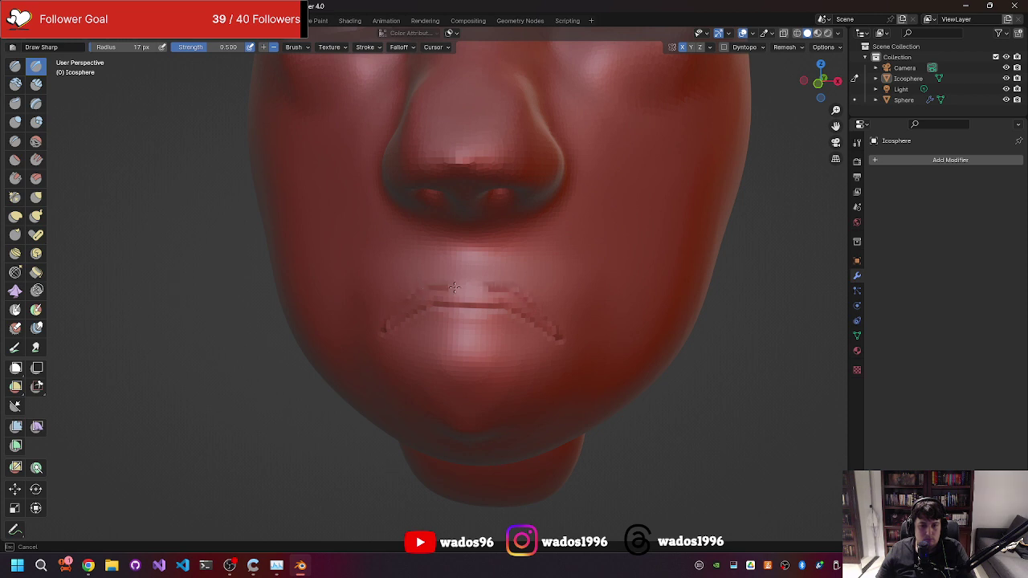
{"action": "right_click_drag", "start_coordinate": [431, 285], "coordinate": [481, 285], "text": "ctrl"}
{"action": "mouse_move", "coordinate": [480, 285]}
{"action": "middle_mouse_down"}
{"action": "mouse_move", "coordinate": [585, 275]}
{"action": "mouse_move", "coordinate": [557, 293]}
{"action": "middle_mouse_up"}
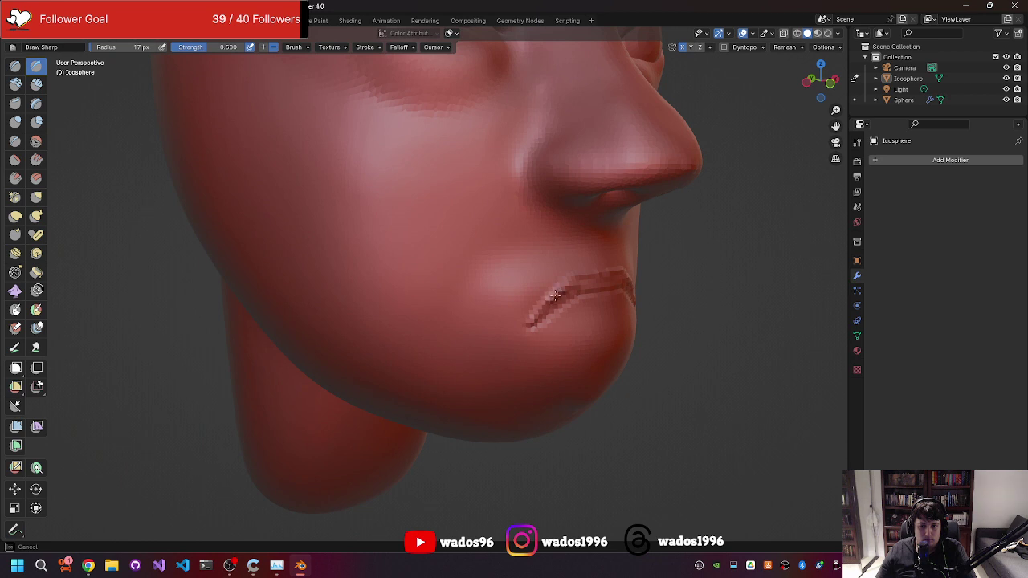
{"action": "left_click_drag", "start_coordinate": [555, 295], "coordinate": [546, 305]}
{"action": "mouse_move", "coordinate": [554, 301]}
{"action": "middle_mouse_down"}
{"action": "mouse_move", "coordinate": [441, 273]}
{"action": "mouse_move", "coordinate": [481, 265]}
{"action": "middle_mouse_up"}
Save the sculpt and reframe the view on the nose and lips.
{"action": "scroll", "coordinate": [562, 241], "scroll_direction": "up", "scroll_amount": 3}
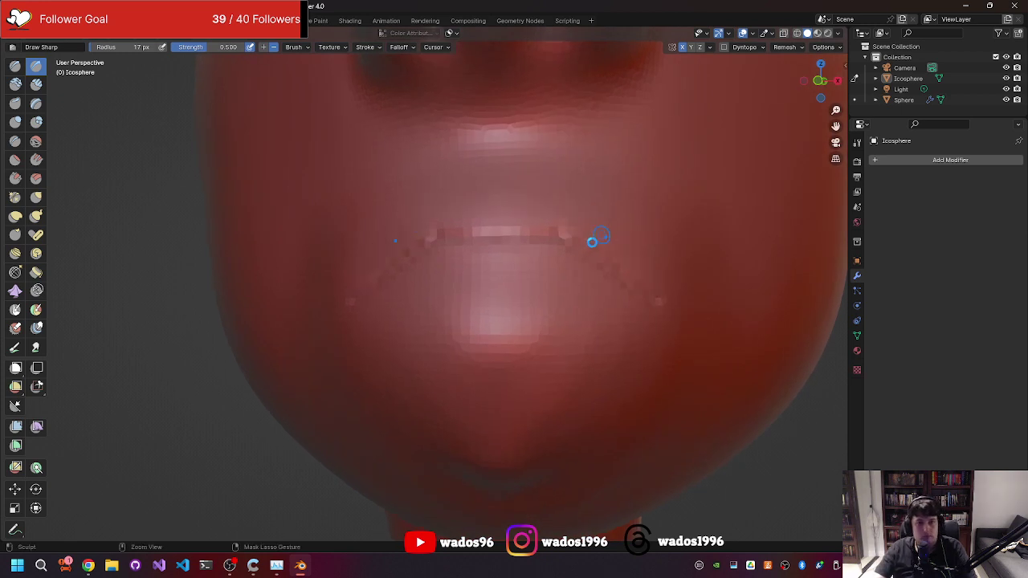
{"action": "key", "text": "ctrl+s"}
{"action": "scroll", "coordinate": [537, 236], "scroll_direction": "down", "scroll_amount": 5}
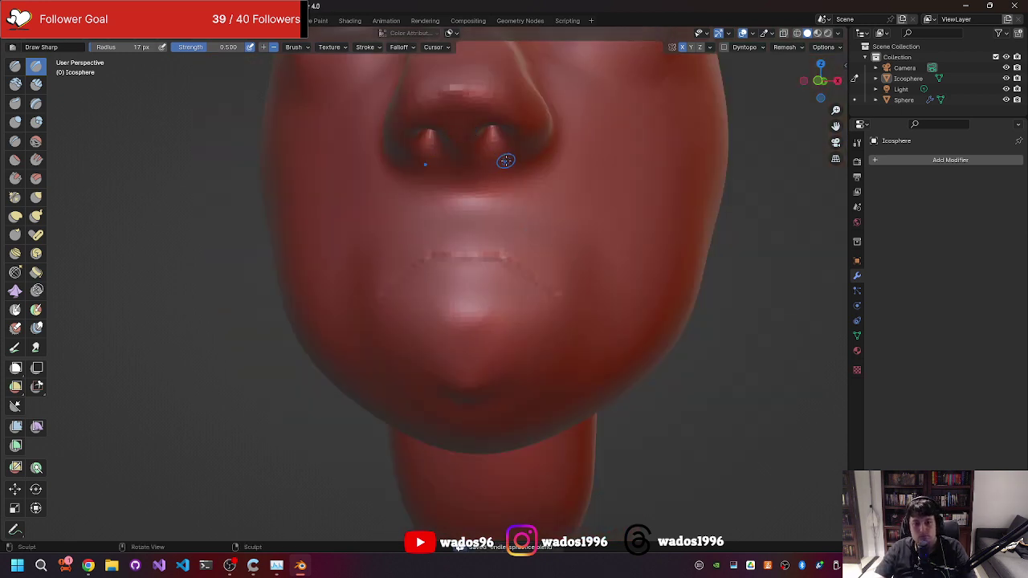
{"action": "middle_click_drag", "start_coordinate": [508, 161], "coordinate": [489, 136]}
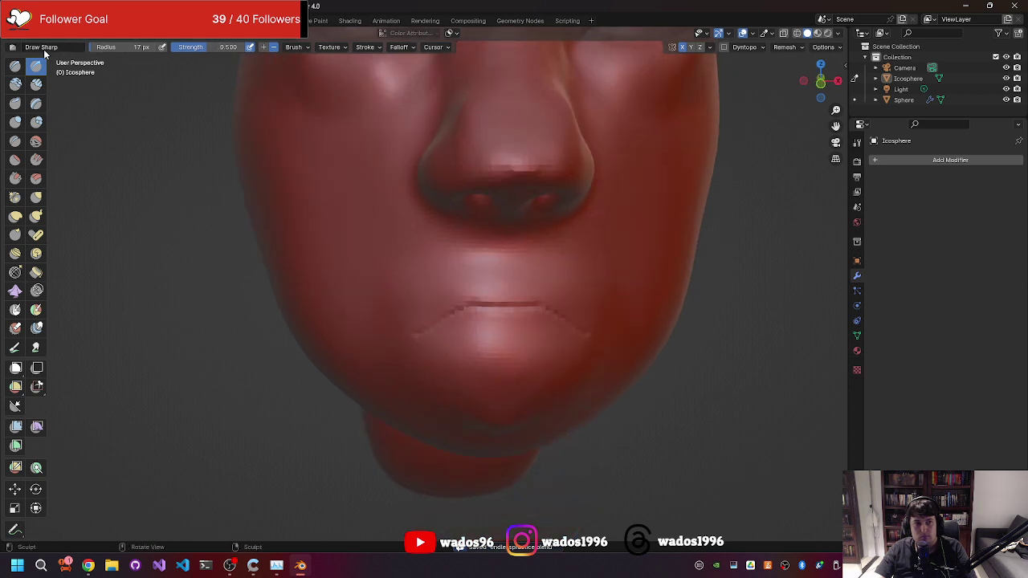
Dismiss the mask menu, glance at the sculpt and remesh popovers, then select the Icosphere head.
{"action": "scroll", "coordinate": [387, 151], "scroll_direction": "down", "scroll_amount": 4}
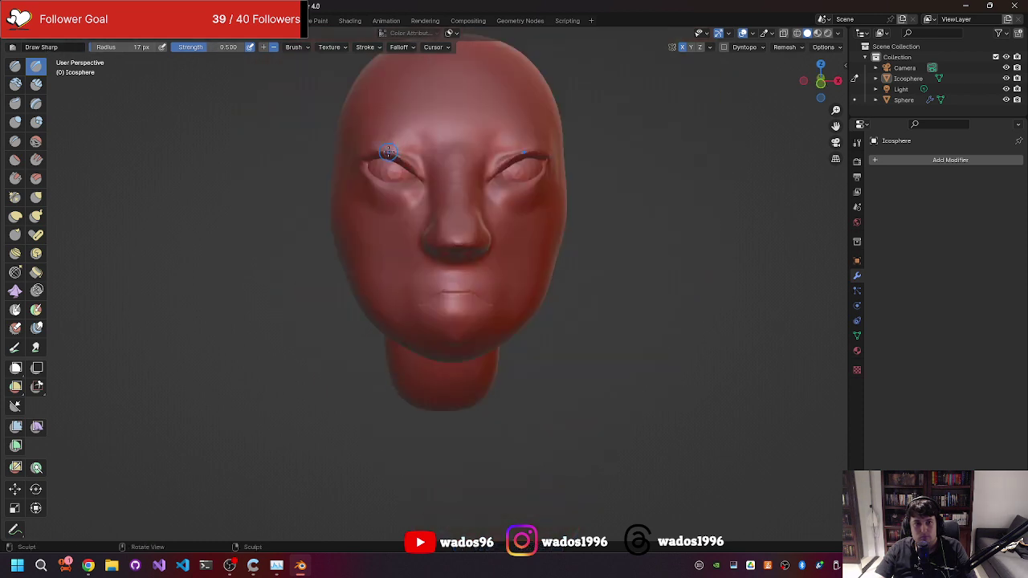
{"action": "key", "text": "alt+a"}
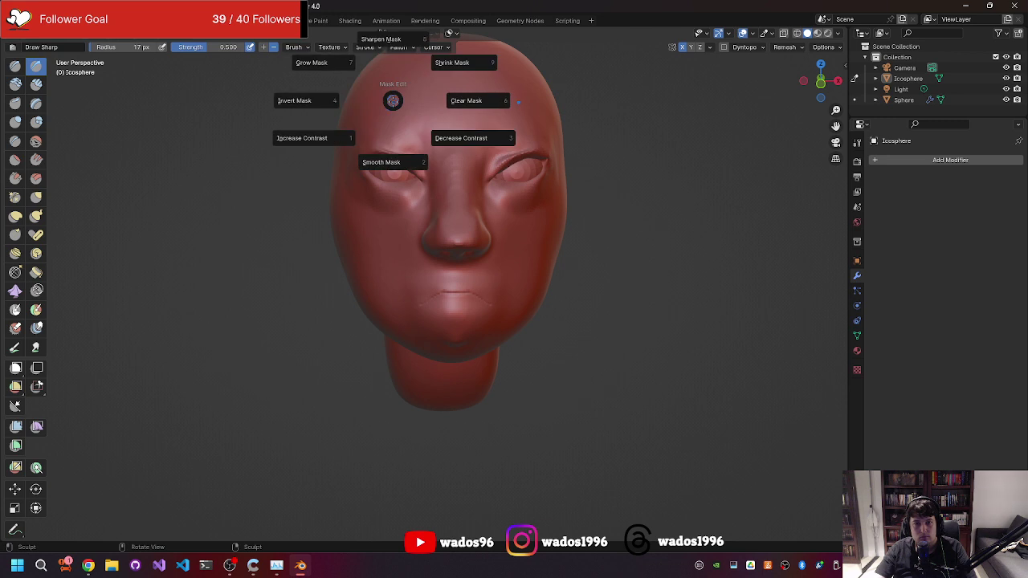
{"action": "left_click", "coordinate": [482, 145]}
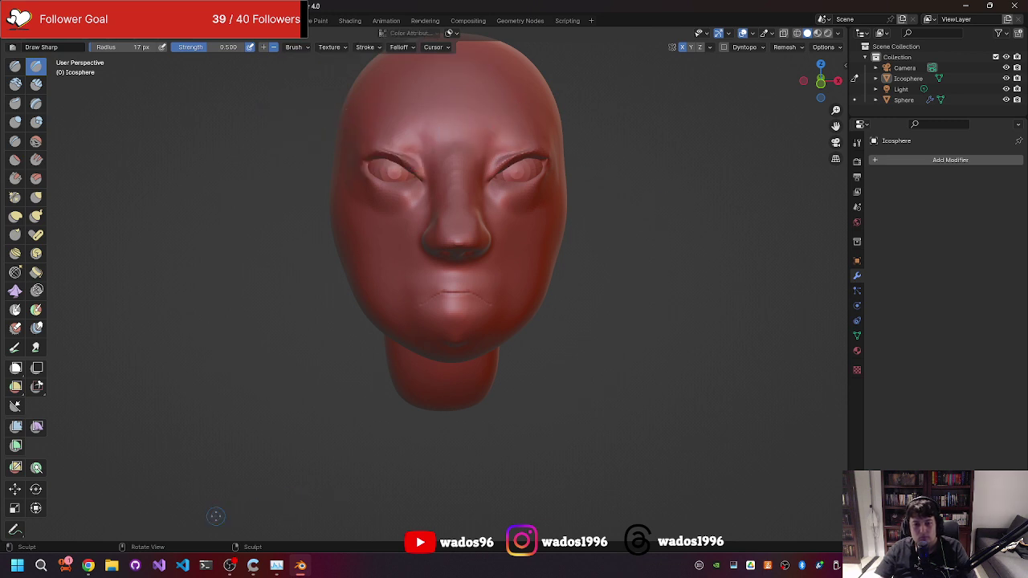
{"action": "left_click", "coordinate": [822, 46]}
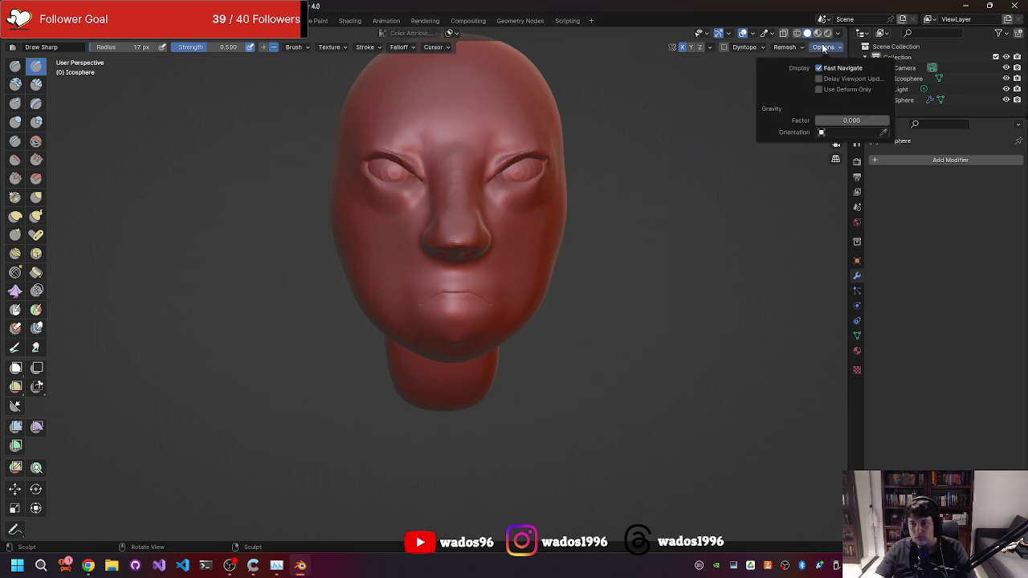
{"action": "left_click", "coordinate": [799, 50]}
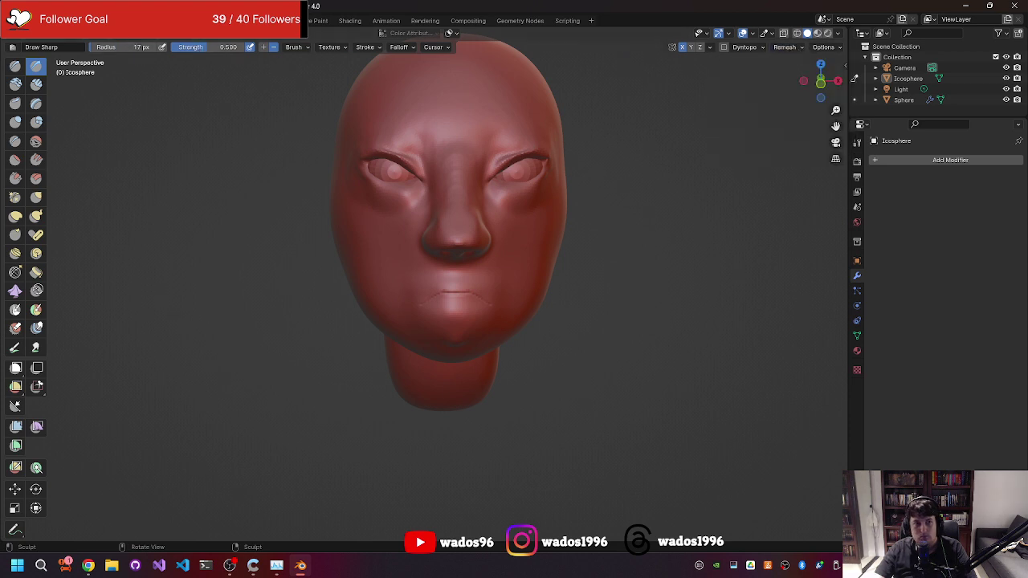
{"action": "left_click", "coordinate": [396, 133]}
Switch the head back into Sculpt Mode from the interaction mode list.
{"action": "scroll", "coordinate": [415, 140], "scroll_direction": "up", "scroll_amount": 2}
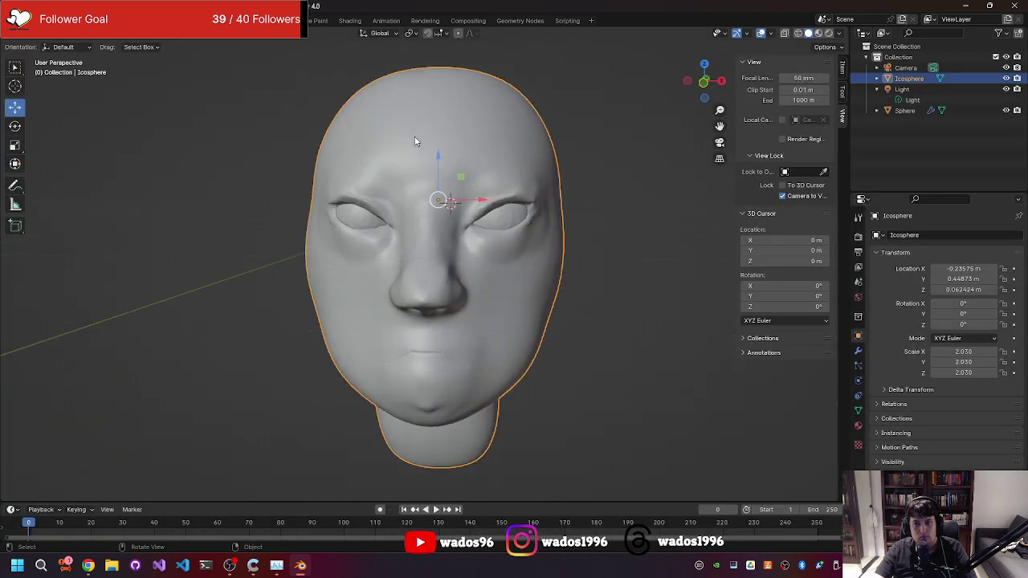
{"action": "mouse_move", "coordinate": [416, 140]}
{"action": "middle_mouse_down"}
{"action": "mouse_move", "coordinate": [430, 152]}
{"action": "mouse_move", "coordinate": [417, 146]}
{"action": "middle_mouse_up"}
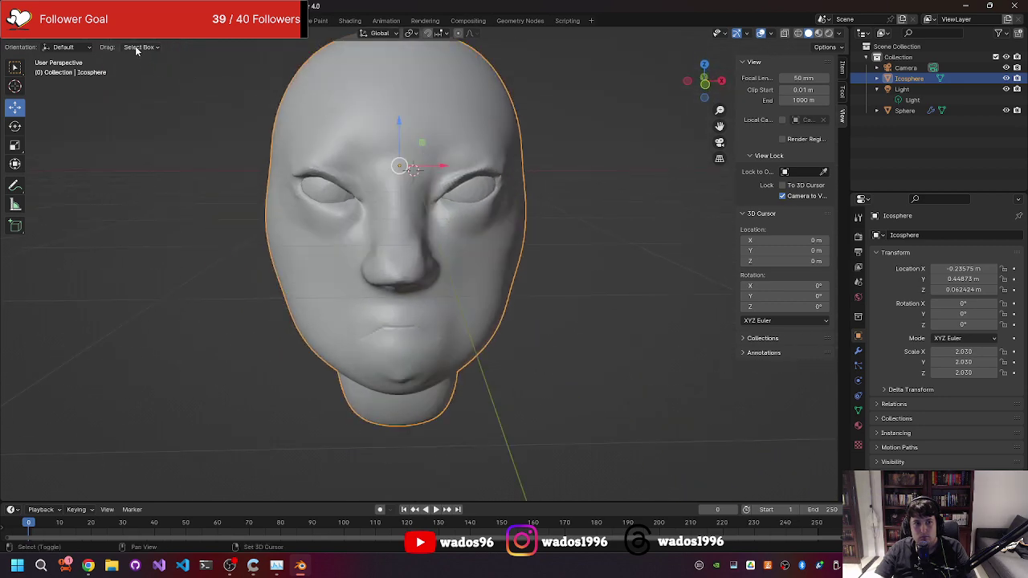
{"action": "left_click", "coordinate": [50, 35]}
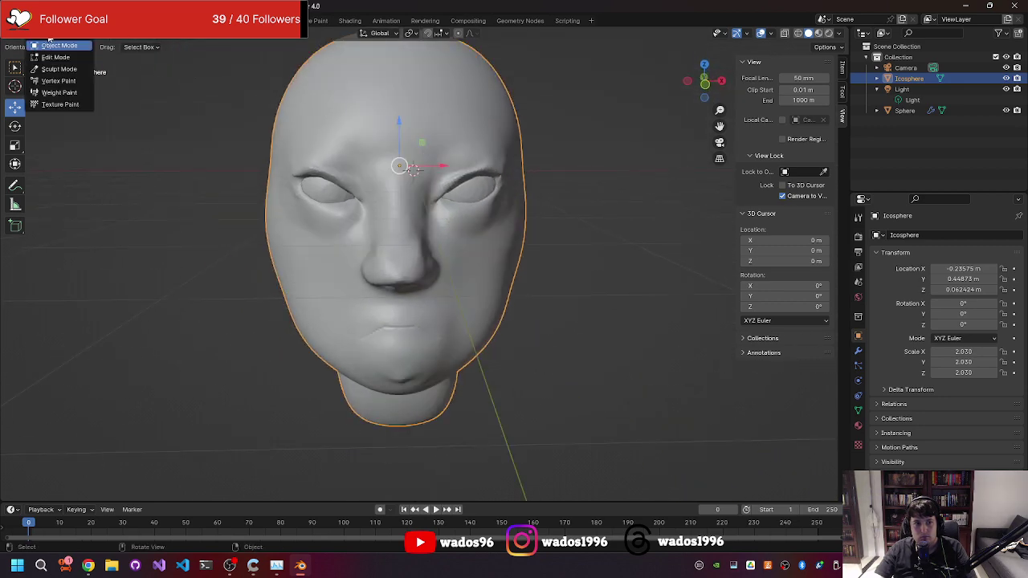
{"action": "left_click", "coordinate": [94, 70]}
Zoom and orbit around the face to frame the nose, chin and eyes.
{"action": "scroll", "coordinate": [174, 131], "scroll_direction": "up", "scroll_amount": 2}
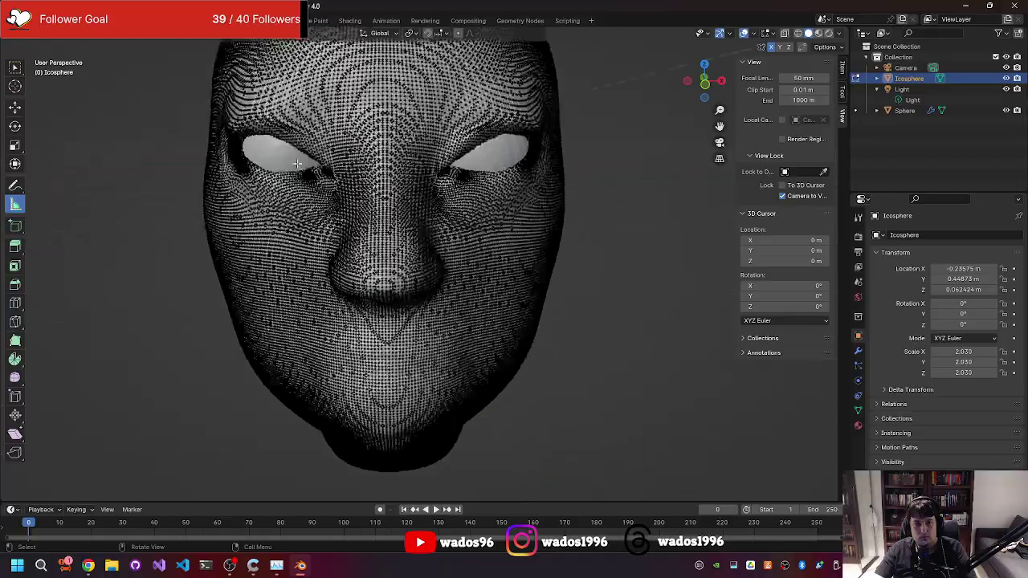
{"action": "scroll", "coordinate": [174, 131], "scroll_direction": "up", "scroll_amount": 1}
{"action": "scroll", "coordinate": [289, 131], "scroll_direction": "up", "scroll_amount": 1}
{"action": "middle_click_drag", "start_coordinate": [289, 131], "coordinate": [261, 153]}
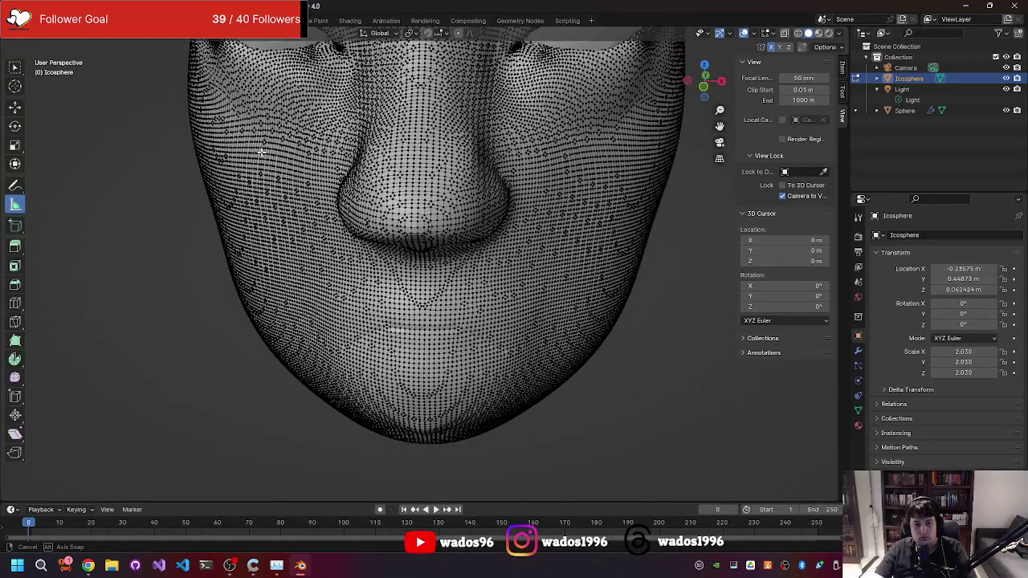
{"action": "middle_click_drag", "start_coordinate": [261, 151], "coordinate": [263, 141]}
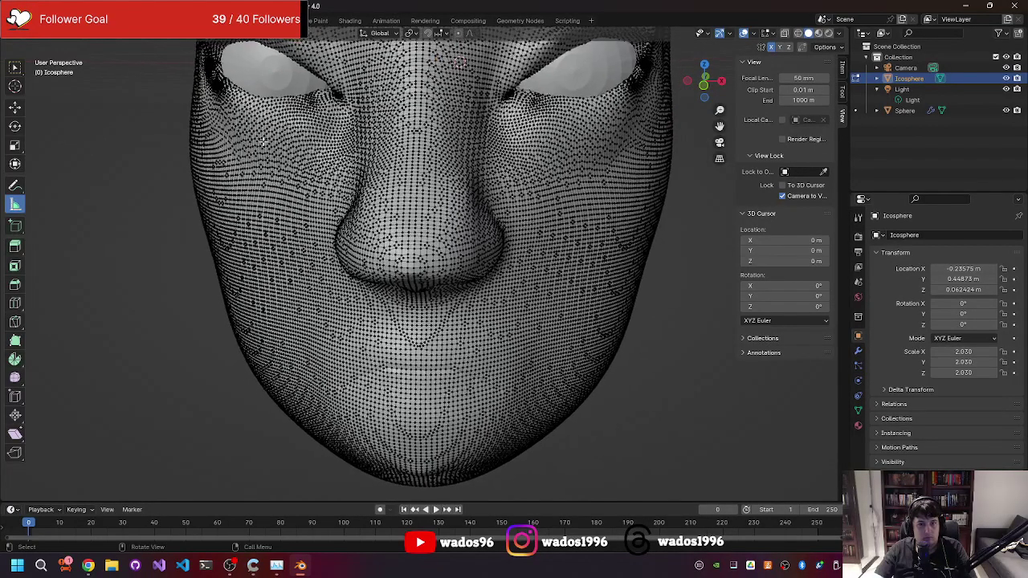
{"action": "scroll", "coordinate": [264, 141], "scroll_direction": "down", "scroll_amount": 2}
{"action": "scroll", "coordinate": [269, 135], "scroll_direction": "down", "scroll_amount": 3}
{"action": "mouse_move", "coordinate": [275, 138]}
{"action": "middle_mouse_down"}
{"action": "mouse_move", "coordinate": [296, 142]}
{"action": "mouse_move", "coordinate": [305, 165]}
{"action": "middle_mouse_up"}
Return to Object Mode, reselect the Icosphere and show its Item transform values.
{"action": "key", "text": "Tab"}
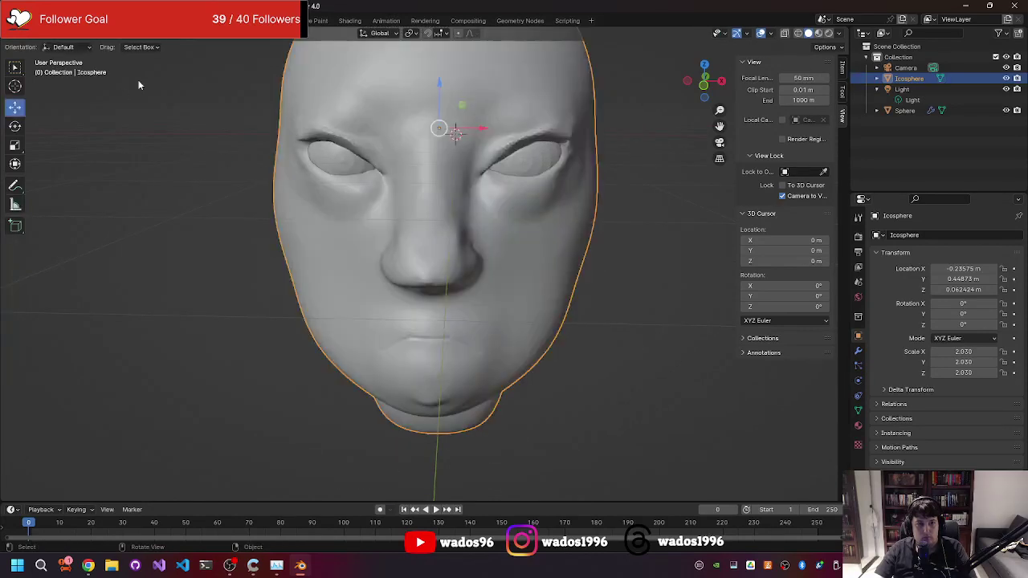
{"action": "left_click", "coordinate": [191, 115]}
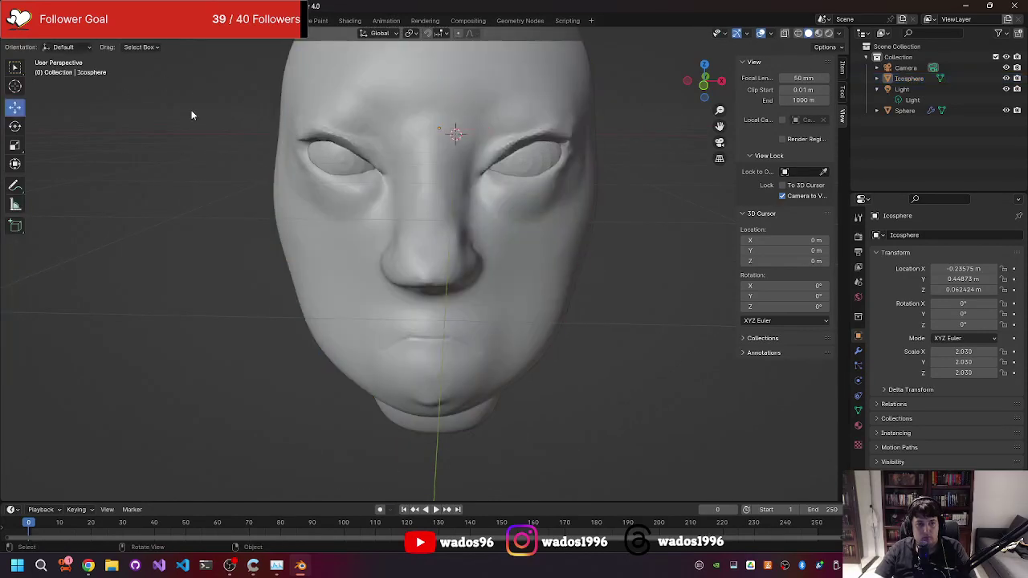
{"action": "left_click", "coordinate": [139, 47]}
{"action": "left_click", "coordinate": [435, 114]}
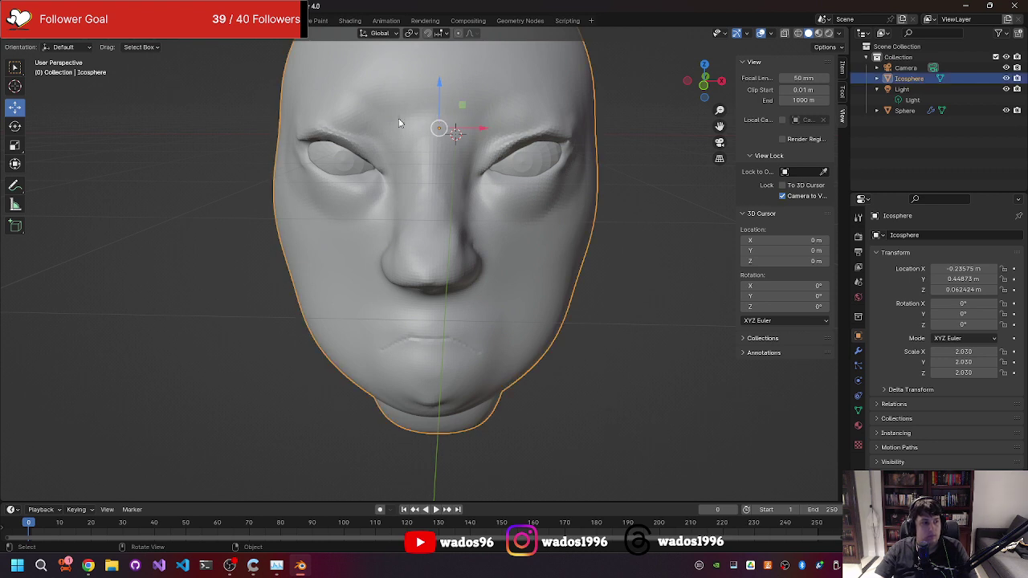
{"action": "left_click", "coordinate": [841, 96]}
{"action": "left_click", "coordinate": [841, 78]}
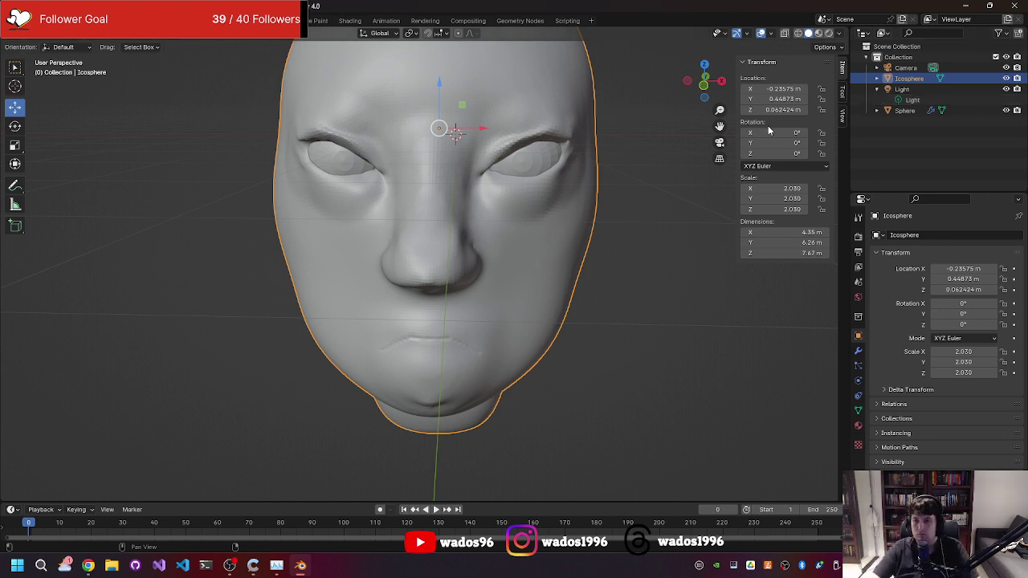
{"action": "mouse_move", "coordinate": [614, 184]}
{"action": "middle_mouse_down"}
{"action": "mouse_move", "coordinate": [632, 185]}
{"action": "mouse_move", "coordinate": [610, 187]}
{"action": "middle_mouse_up"}
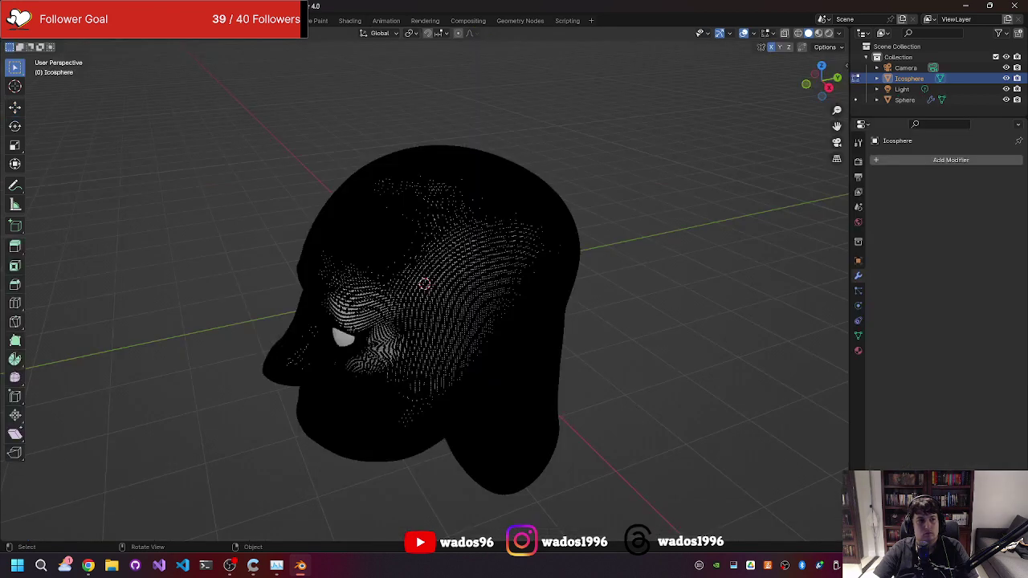
Enable Fix Poles in the Remesh popover and set the voxel size to 0.0500, then 0.0255 m.
{"action": "middle_click_drag", "start_coordinate": [292, 126], "coordinate": [294, 131]}
{"action": "scroll", "coordinate": [358, 131], "scroll_direction": "up", "scroll_amount": 4}
{"action": "middle_click_drag", "start_coordinate": [358, 131], "coordinate": [322, 189]}
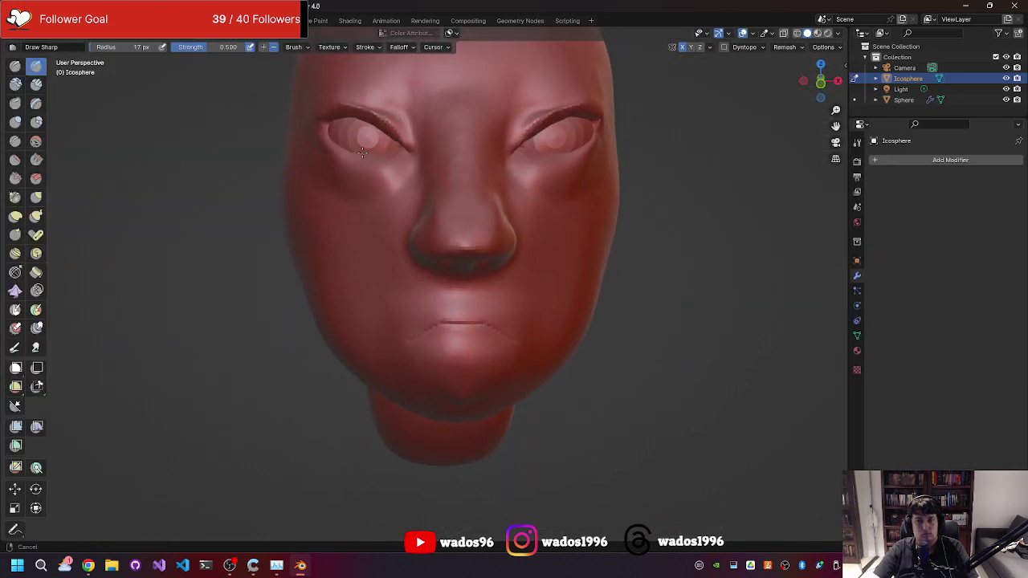
{"action": "scroll", "coordinate": [323, 189], "scroll_direction": "down", "scroll_amount": 2}
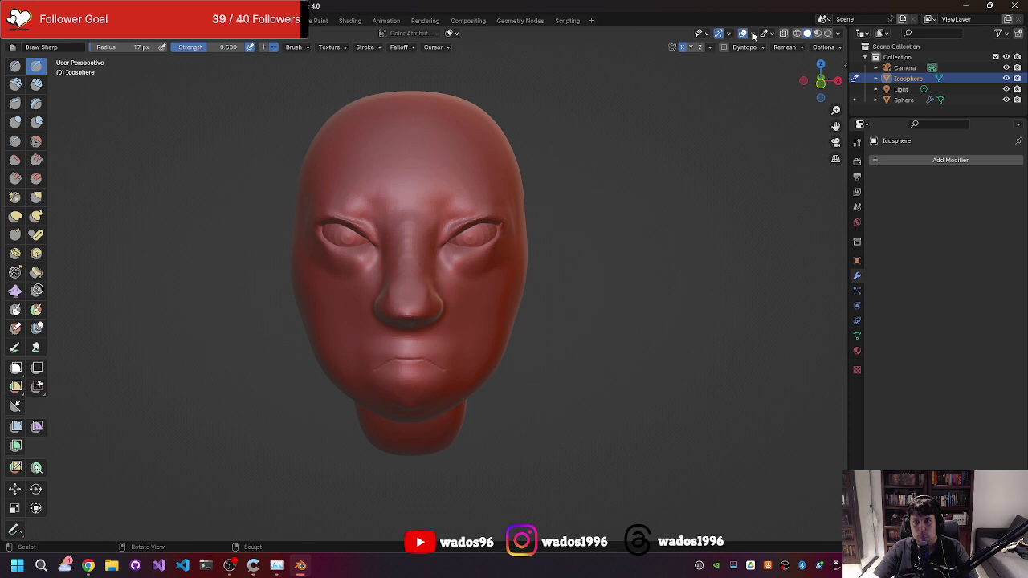
{"action": "left_click", "coordinate": [752, 34]}
{"action": "left_click", "coordinate": [779, 48]}
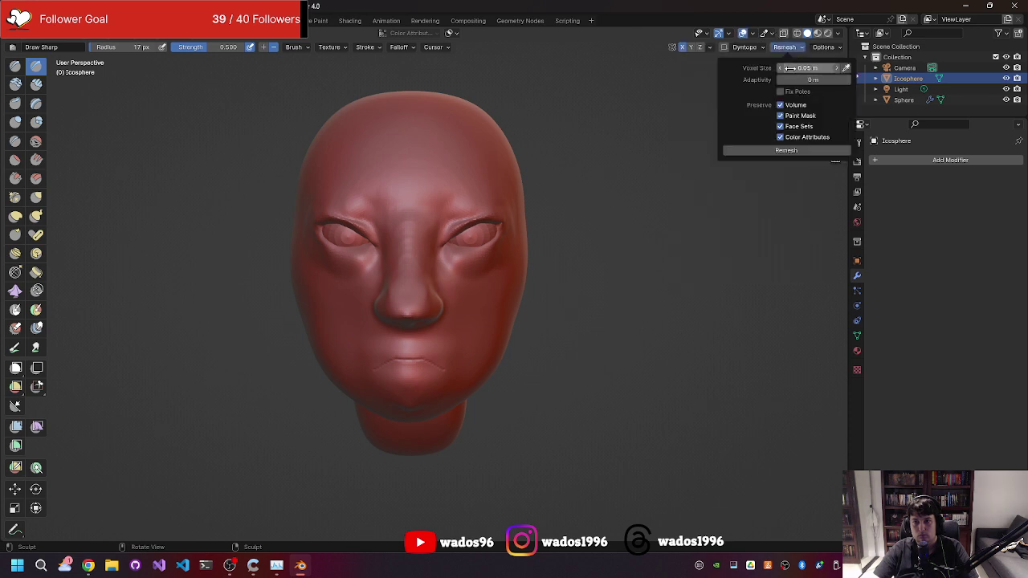
{"action": "left_click", "coordinate": [780, 93]}
{"action": "key", "text": "r"}
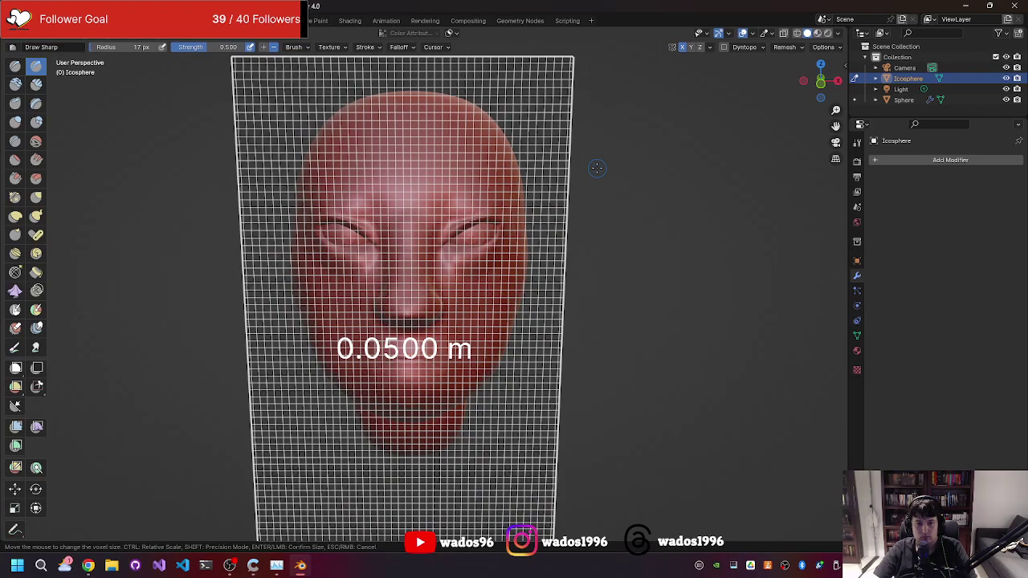
{"action": "left_click", "coordinate": [596, 167]}
{"action": "key", "text": "r"}
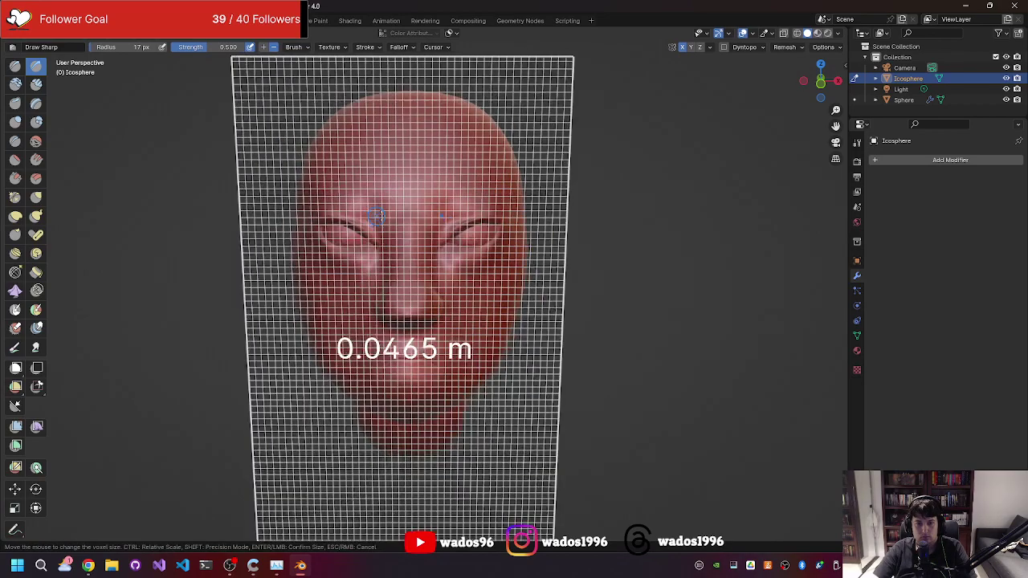
{"action": "left_click", "coordinate": [399, 217]}
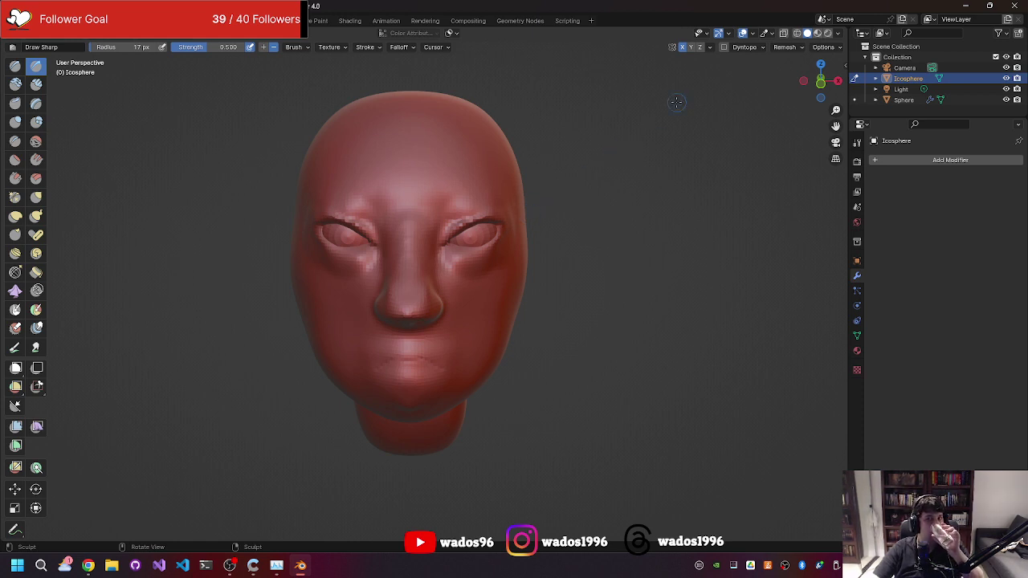
{"action": "mouse_move", "coordinate": [587, 200]}
{"action": "middle_mouse_down"}
{"action": "mouse_move", "coordinate": [550, 204]}
{"action": "mouse_move", "coordinate": [602, 199]}
{"action": "mouse_move", "coordinate": [609, 187]}
{"action": "middle_mouse_up"}
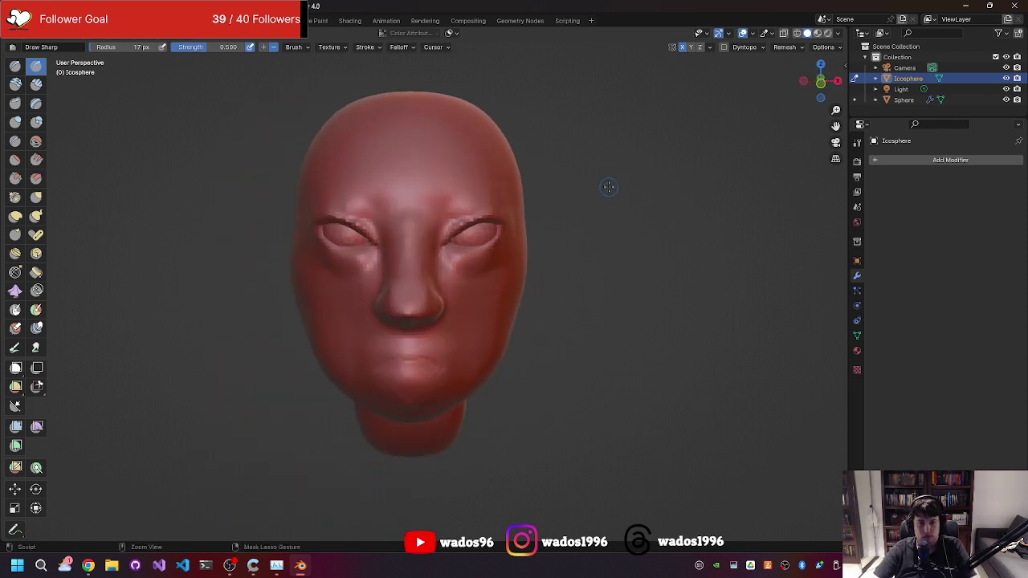
{"action": "scroll", "coordinate": [605, 187], "scroll_direction": "up", "scroll_amount": 3}
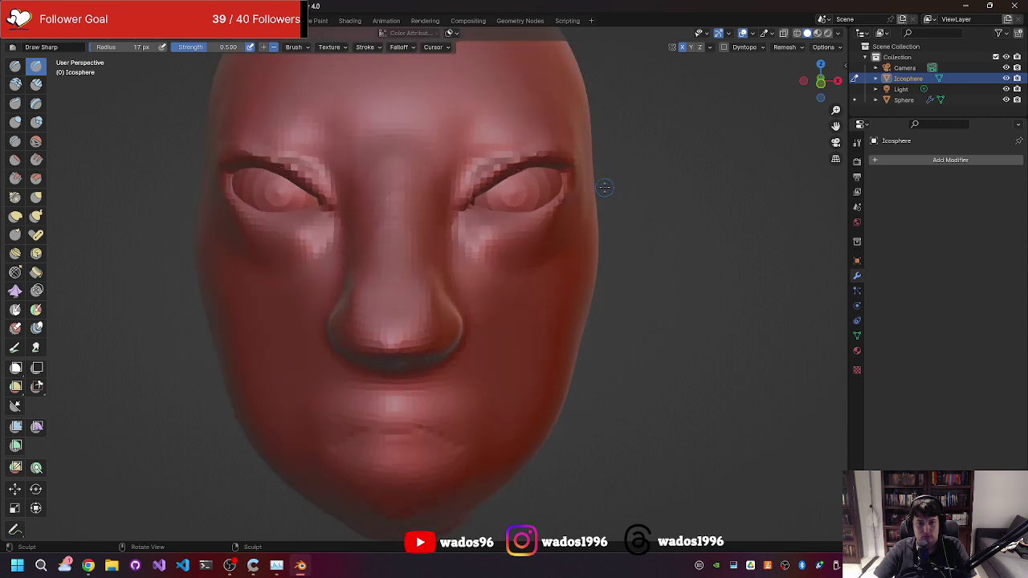
{"action": "middle_click_drag", "start_coordinate": [605, 184], "coordinate": [365, 341]}
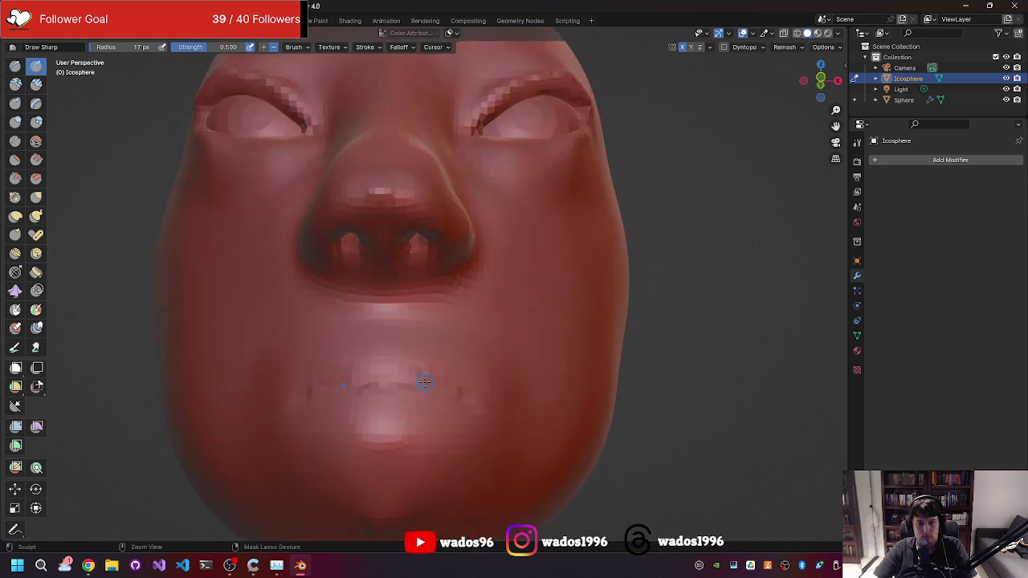
Enlarge the brush to 115 px and smooth out the lumpy lip area.
{"action": "scroll", "coordinate": [302, 380], "scroll_direction": "down", "scroll_amount": 3}
{"action": "middle_click_drag", "start_coordinate": [326, 379], "coordinate": [337, 374]}
{"action": "key", "text": "f"}
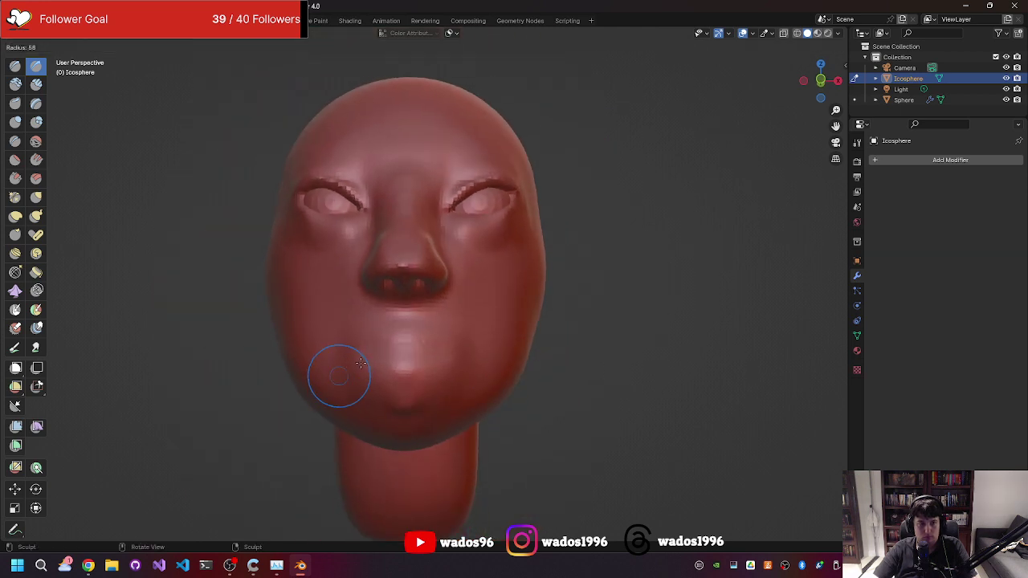
{"action": "key", "text": "f"}
{"action": "left_click", "coordinate": [373, 353]}
{"action": "left_click", "coordinate": [373, 354]}
{"action": "key", "text": "f"}
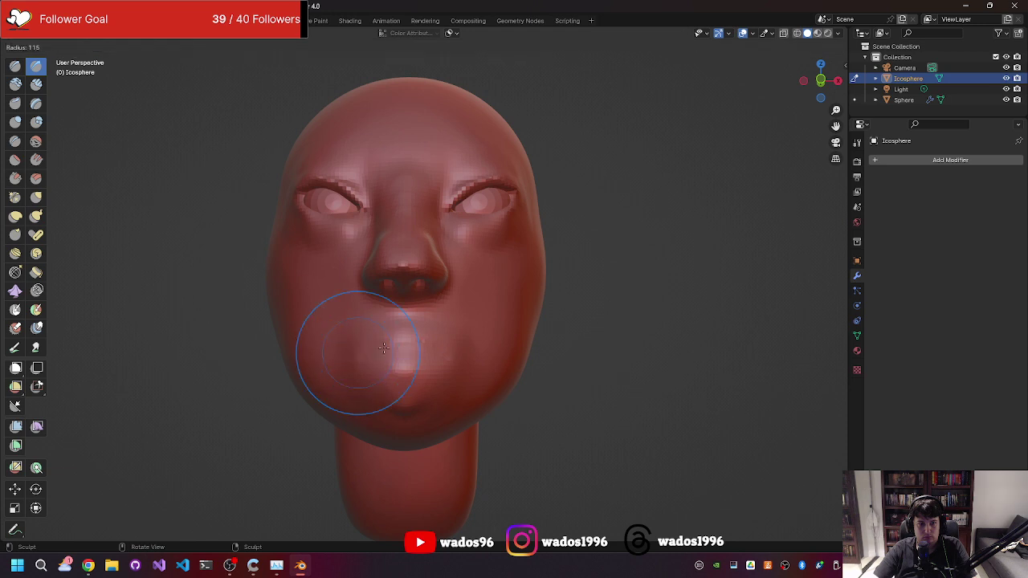
{"action": "left_click", "coordinate": [365, 345]}
{"action": "left_click_drag", "start_coordinate": [363, 343], "coordinate": [377, 354], "text": "shift"}
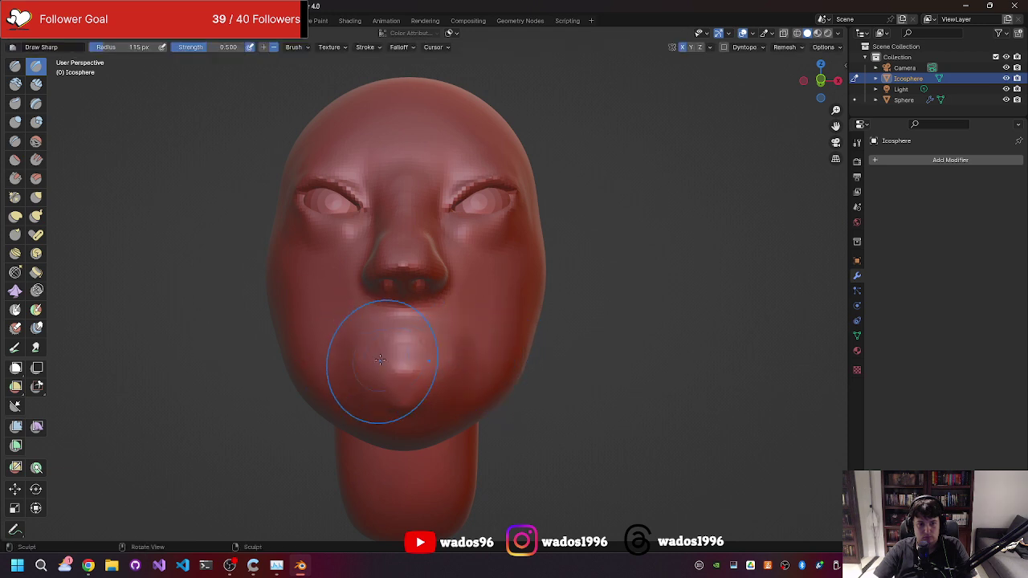
Shrink the brush to 53 px and carve a new mouth groove, undoing the first attempt.
{"action": "mouse_move", "coordinate": [380, 360]}
{"action": "middle_mouse_down"}
{"action": "mouse_move", "coordinate": [361, 332]}
{"action": "mouse_move", "coordinate": [479, 338]}
{"action": "middle_mouse_up"}
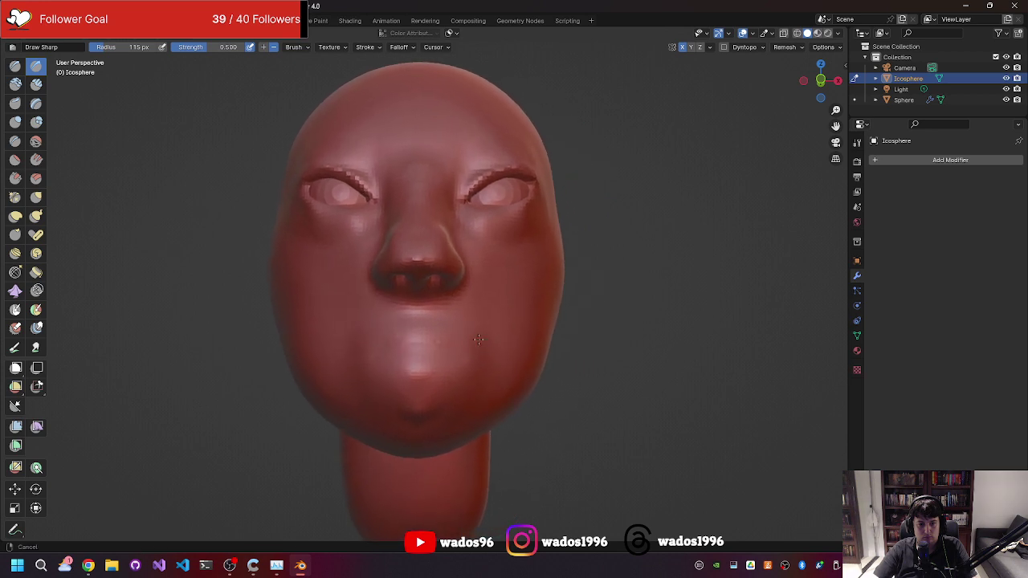
{"action": "scroll", "coordinate": [474, 337], "scroll_direction": "up", "scroll_amount": 2}
{"action": "scroll", "coordinate": [449, 329], "scroll_direction": "up", "scroll_amount": 2}
{"action": "scroll", "coordinate": [426, 321], "scroll_direction": "up", "scroll_amount": 1}
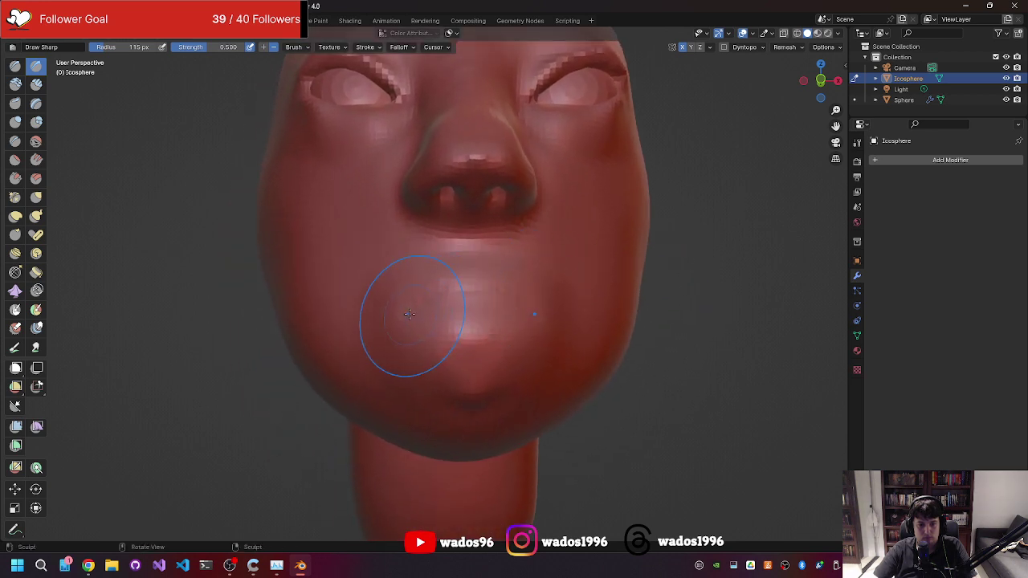
{"action": "key", "text": "f"}
{"action": "left_click", "coordinate": [374, 323]}
{"action": "left_click_drag", "start_coordinate": [390, 304], "coordinate": [552, 303]}
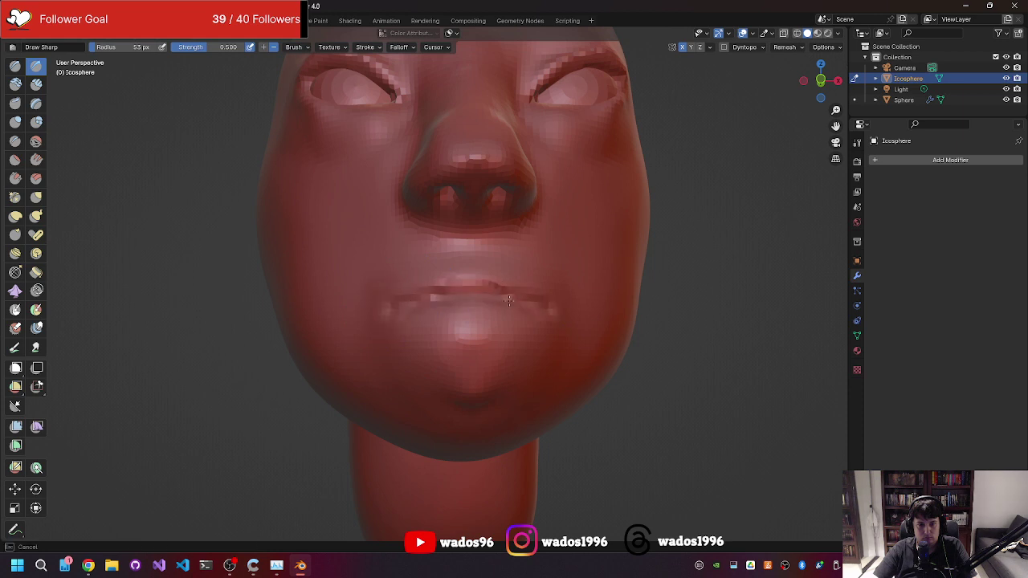
{"action": "left_click_drag", "start_coordinate": [431, 291], "coordinate": [508, 300]}
{"action": "key", "text": "ctrl+z"}
{"action": "key", "text": "ctrl+z"}
{"action": "left_click_drag", "start_coordinate": [430, 291], "coordinate": [472, 295]}
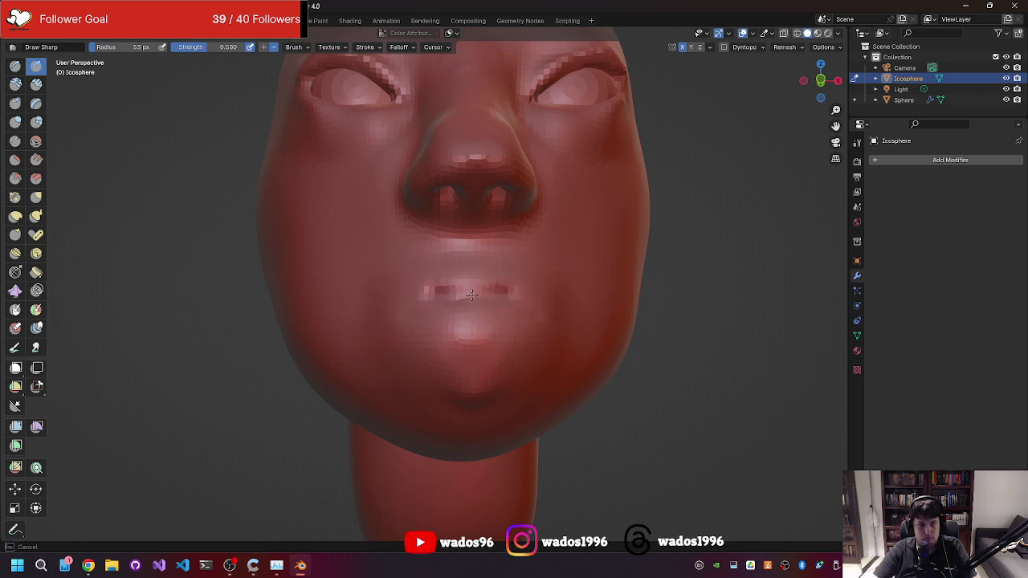
Orbit around the head to inspect the new mouth line and begin adjusting the voxel size.
{"action": "mouse_move", "coordinate": [433, 297]}
{"action": "middle_mouse_down"}
{"action": "mouse_move", "coordinate": [341, 325]}
{"action": "mouse_move", "coordinate": [454, 355]}
{"action": "mouse_move", "coordinate": [489, 293]}
{"action": "middle_mouse_up"}
{"action": "scroll", "coordinate": [459, 356], "scroll_direction": "down", "scroll_amount": 5}
{"action": "scroll", "coordinate": [437, 277], "scroll_direction": "up", "scroll_amount": 3}
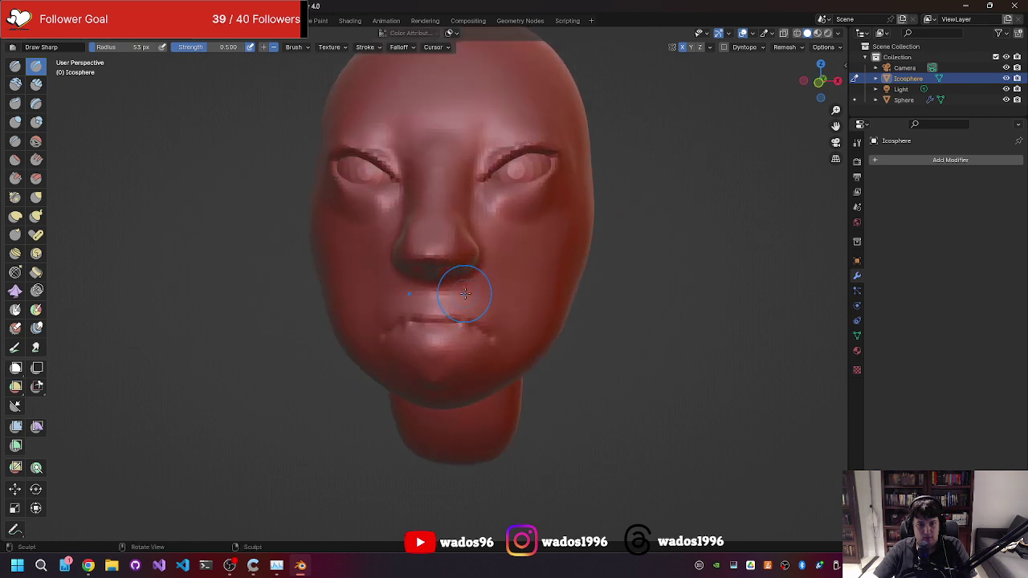
{"action": "scroll", "coordinate": [491, 281], "scroll_direction": "up", "scroll_amount": 2}
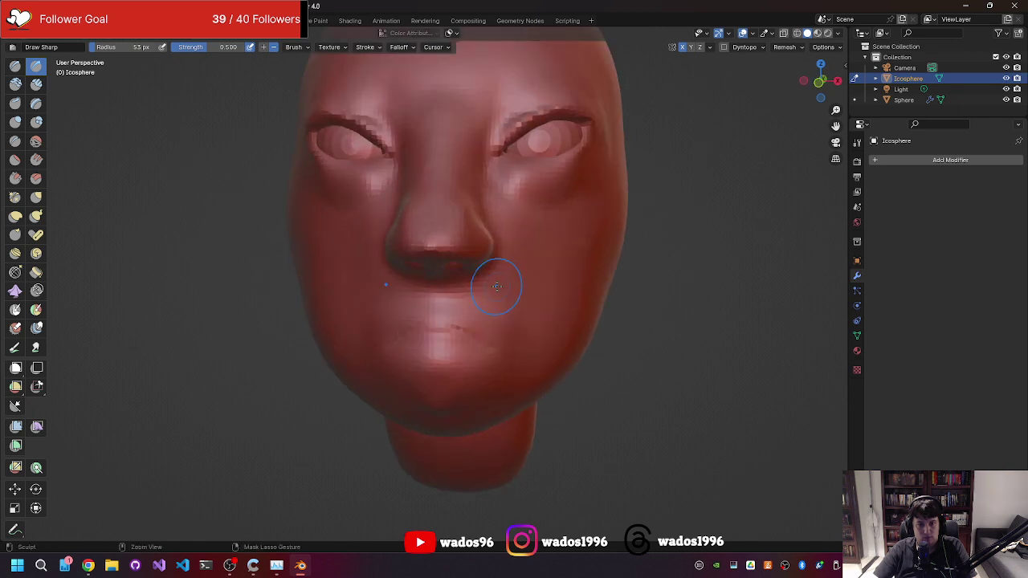
{"action": "mouse_move", "coordinate": [496, 285]}
{"action": "middle_mouse_down"}
{"action": "mouse_move", "coordinate": [503, 292]}
{"action": "mouse_move", "coordinate": [508, 280]}
{"action": "middle_mouse_up"}
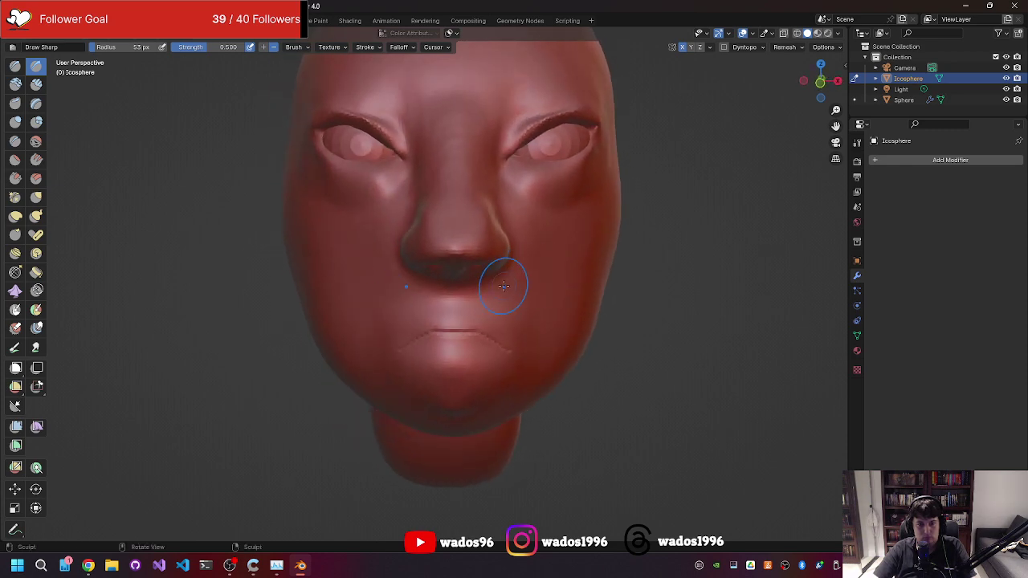
{"action": "key", "text": "r"}
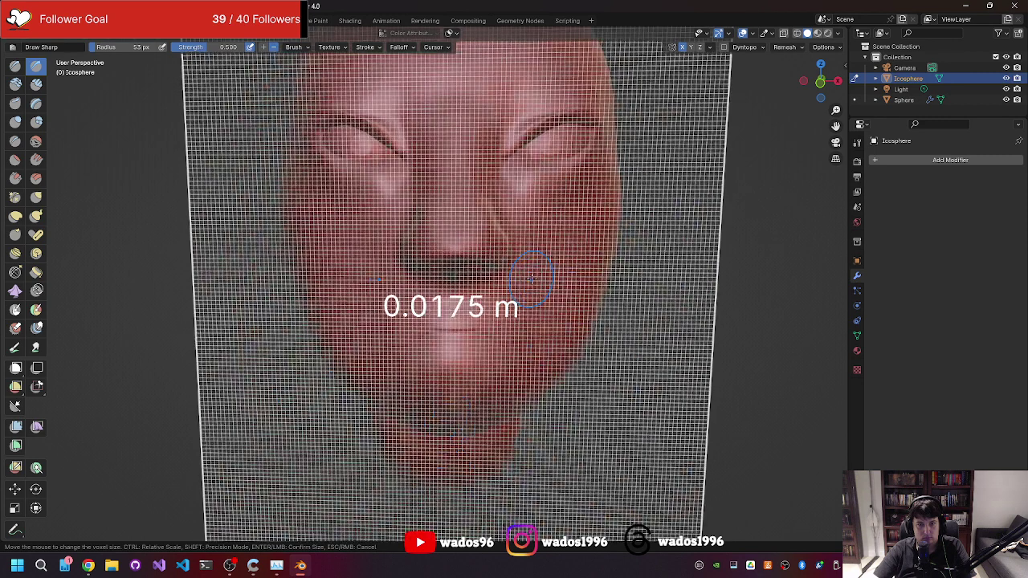
Remesh the head at a finer 0.0175 m voxel size.
{"action": "left_click", "coordinate": [522, 275]}
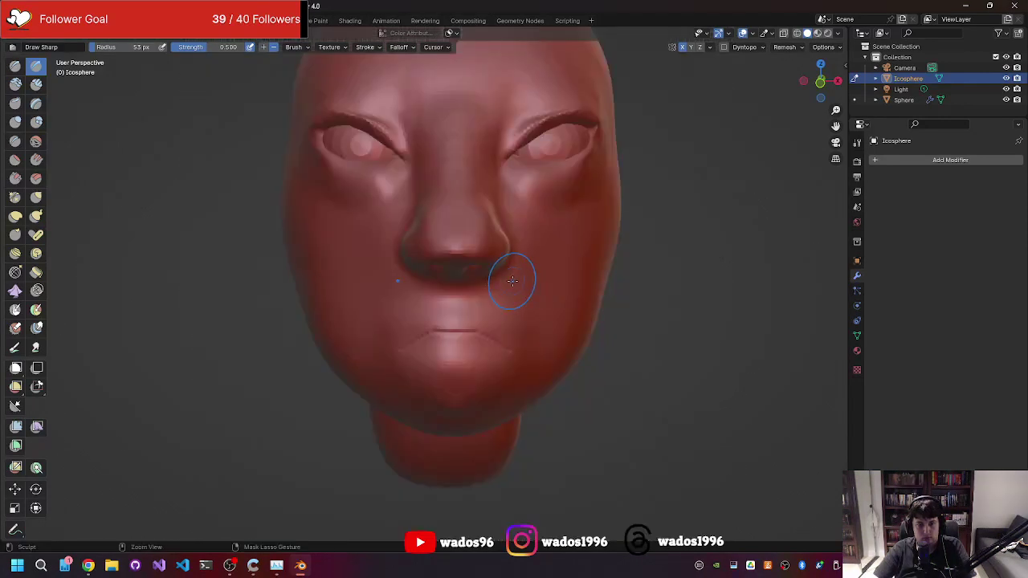
{"action": "key", "text": "ctrl+r"}
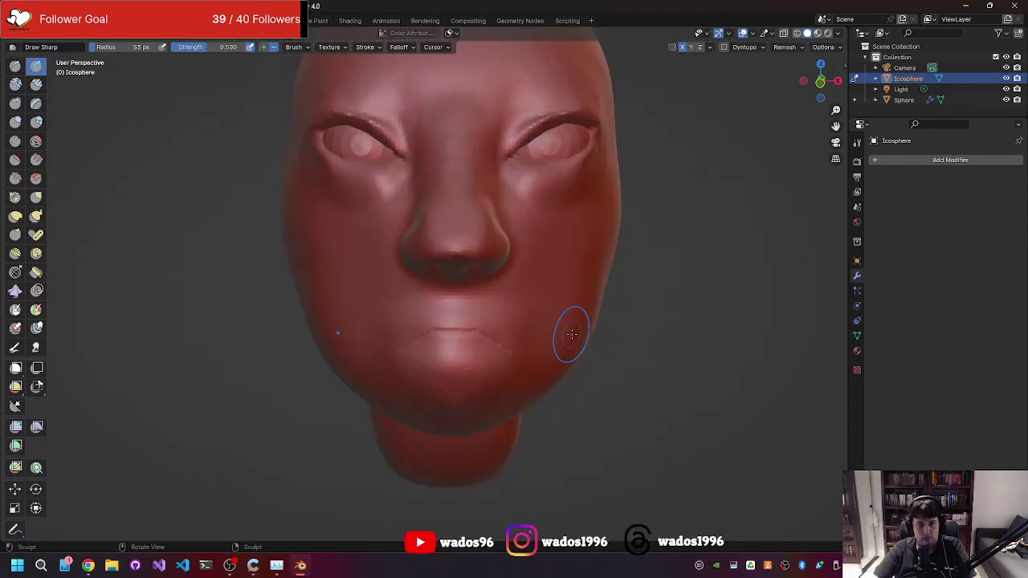
{"action": "mouse_move", "coordinate": [571, 333]}
{"action": "middle_mouse_down"}
{"action": "mouse_move", "coordinate": [529, 358]}
{"action": "mouse_move", "coordinate": [554, 337]}
{"action": "mouse_move", "coordinate": [500, 314]}
{"action": "mouse_move", "coordinate": [520, 302]}
{"action": "mouse_move", "coordinate": [545, 313]}
{"action": "middle_mouse_up"}
{"action": "scroll", "coordinate": [568, 321], "scroll_direction": "down", "scroll_amount": 3}
{"action": "scroll", "coordinate": [500, 314], "scroll_direction": "up", "scroll_amount": 2}
{"action": "scroll", "coordinate": [500, 310], "scroll_direction": "up", "scroll_amount": 2}
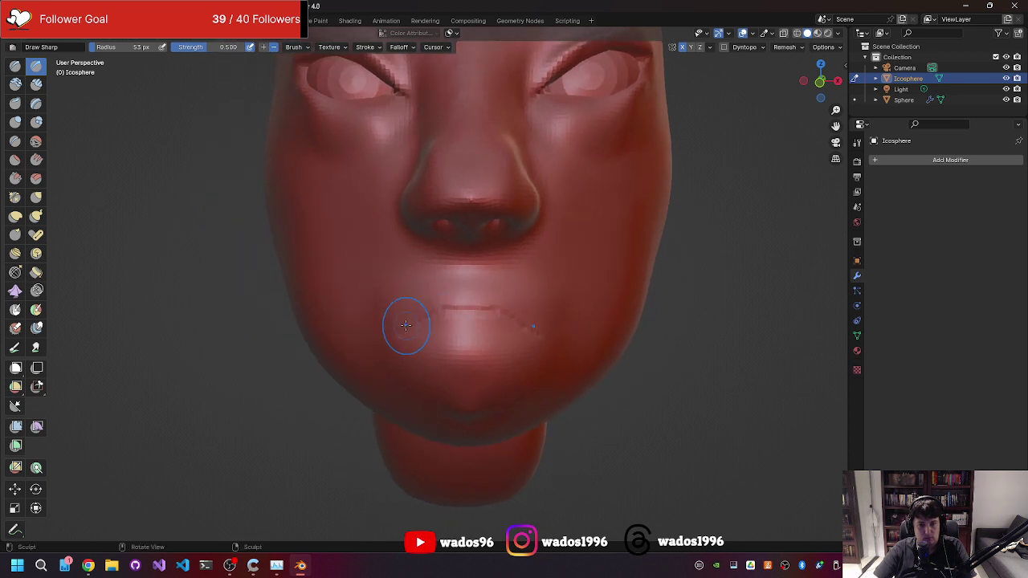
Redraw the mouth line, toggle Object and Sculpt Mode, and start resizing the voxels again.
{"action": "left_click_drag", "start_coordinate": [411, 317], "coordinate": [528, 319]}
{"action": "mouse_move", "coordinate": [441, 310]}
{"action": "left_mouse_down"}
{"action": "mouse_move", "coordinate": [496, 310]}
{"action": "mouse_move", "coordinate": [455, 310]}
{"action": "left_mouse_up"}
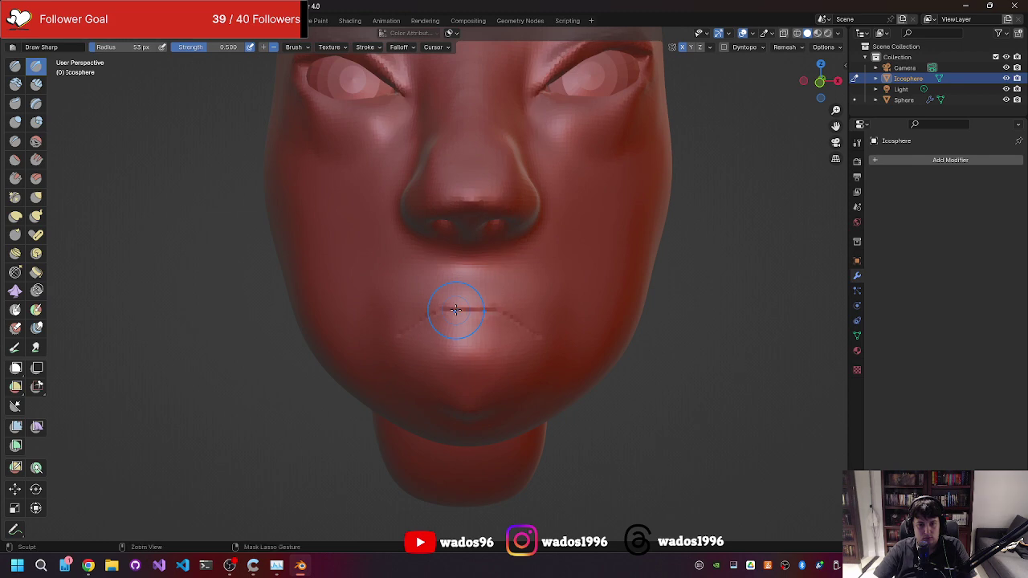
{"action": "key", "text": "ctrl+Tab"}
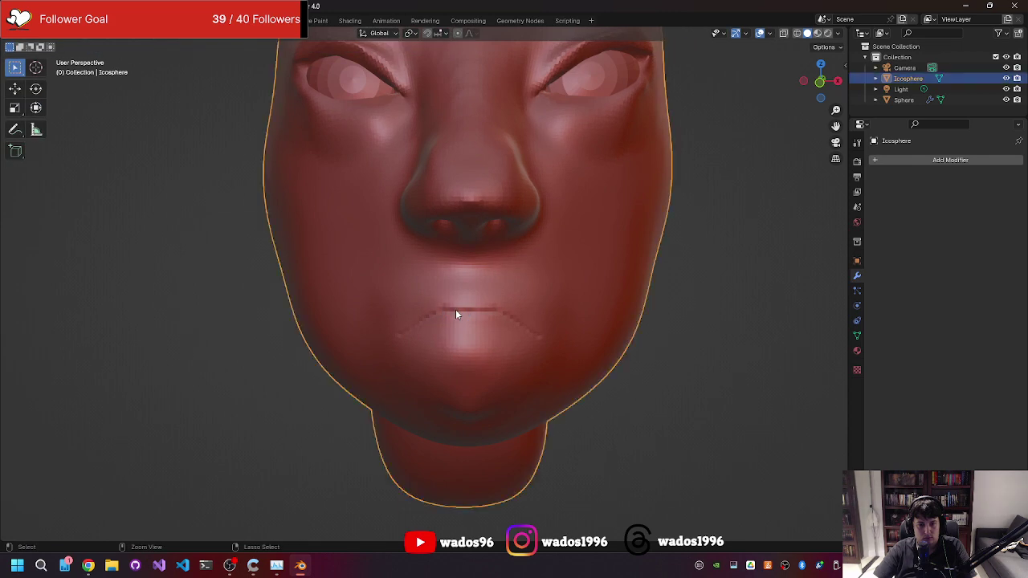
{"action": "key", "text": "ctrl+Tab"}
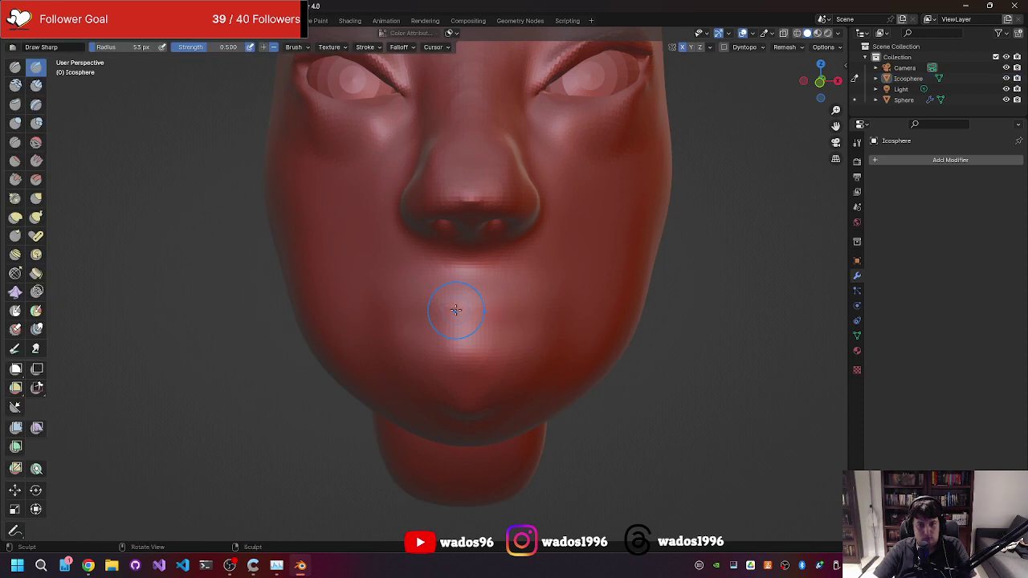
{"action": "key", "text": "ctrl+Tab"}
{"action": "key", "text": "r"}
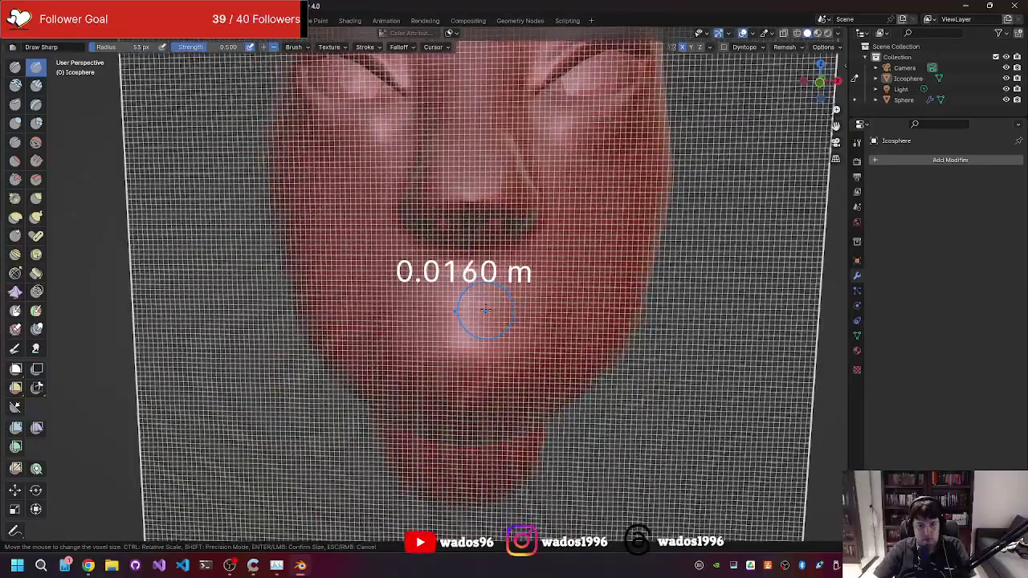
Set the voxel size to 0.0155 m and remesh the head.
{"action": "left_click", "coordinate": [482, 315]}
{"action": "key", "text": "r"}
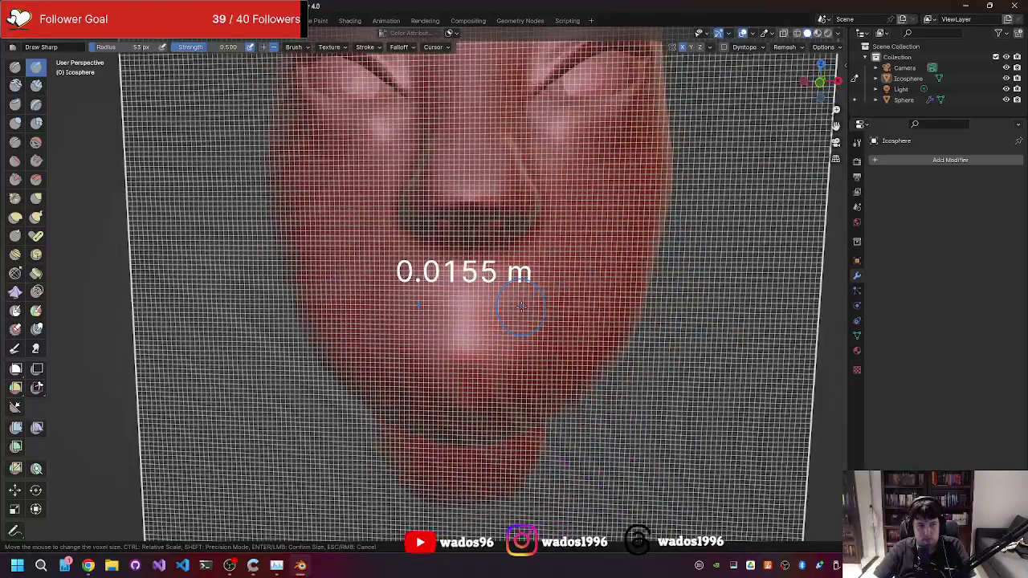
{"action": "left_click", "coordinate": [520, 305]}
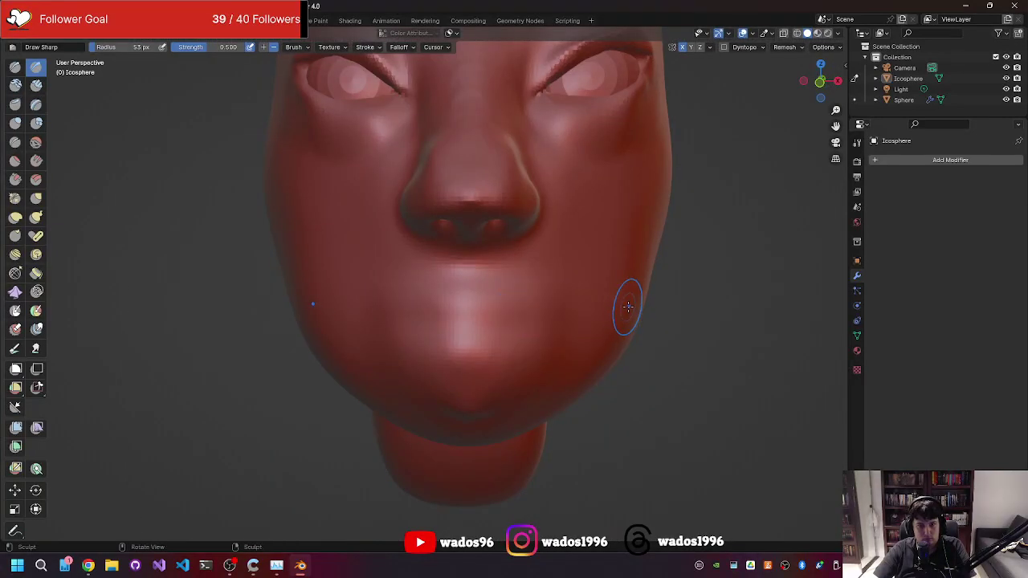
{"action": "scroll", "coordinate": [628, 305], "scroll_direction": "down", "scroll_amount": 3}
{"action": "middle_click_drag", "start_coordinate": [615, 305], "coordinate": [607, 306]}
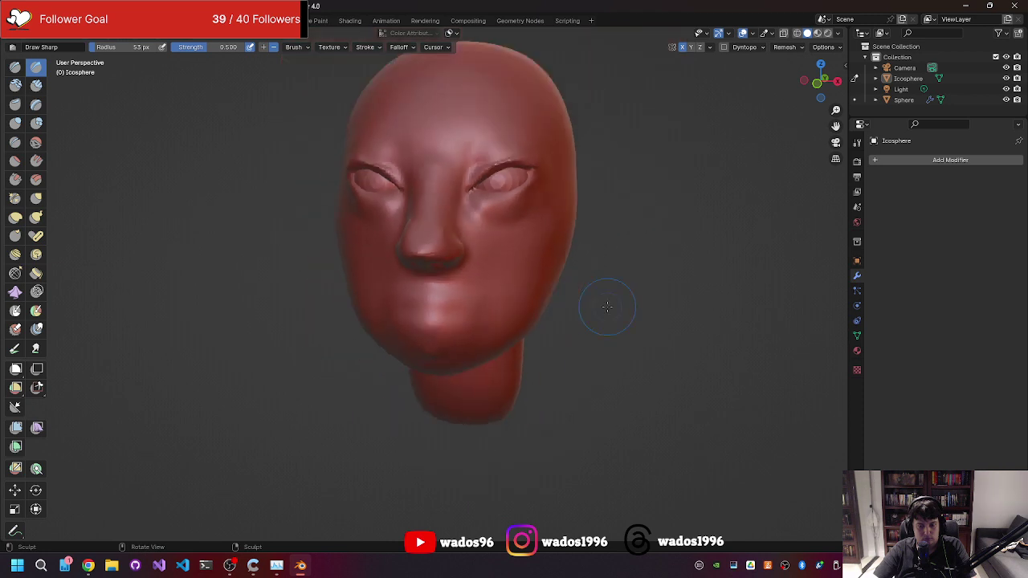
{"action": "key", "text": "ctrl+r"}
Smooth the lower face with a 226 px Smooth brush, then take Draw Sharp at 86 px.
{"action": "key", "text": "shift+s"}
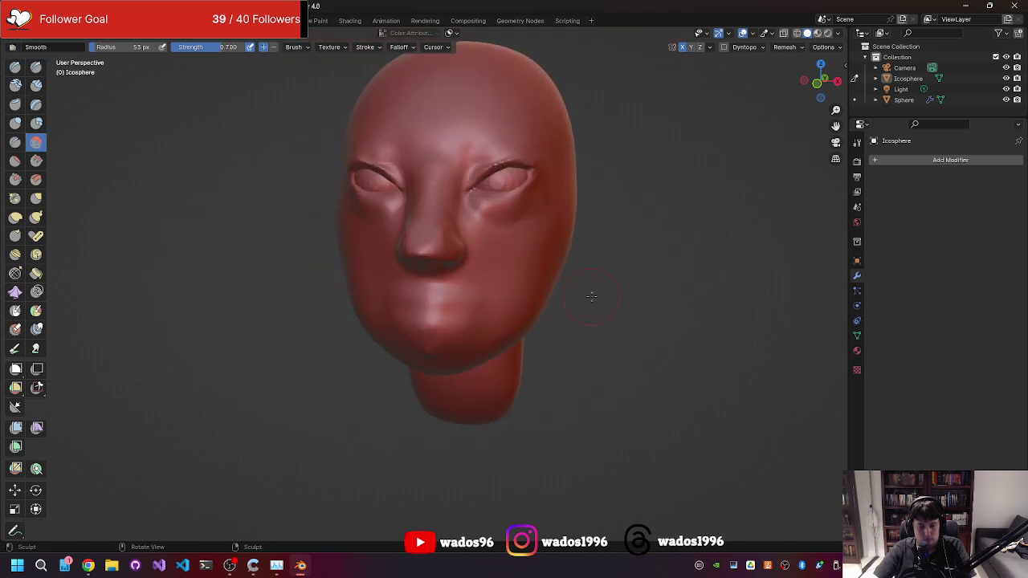
{"action": "key", "text": "f"}
{"action": "left_click", "coordinate": [508, 187]}
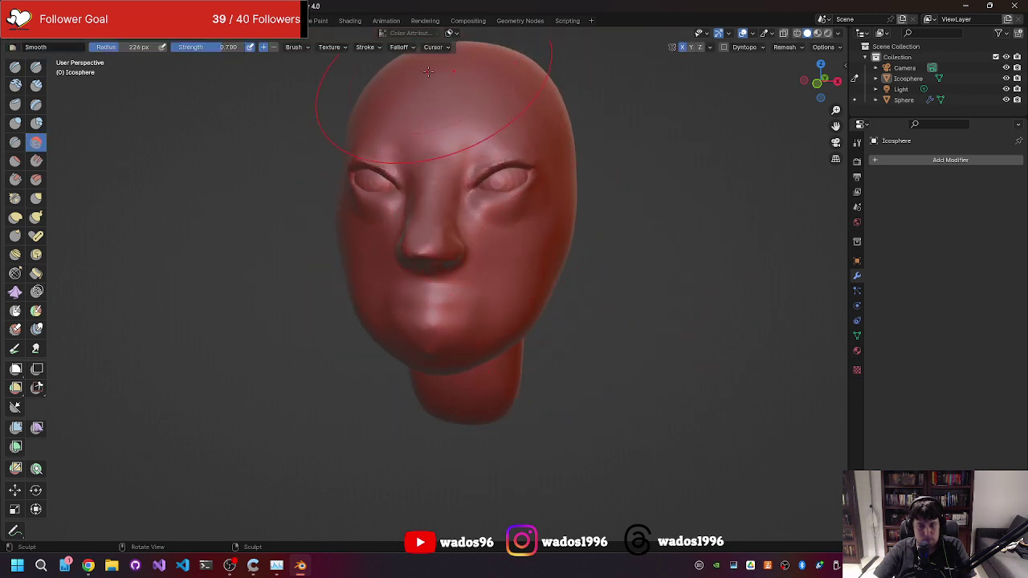
{"action": "mouse_move", "coordinate": [591, 287]}
{"action": "middle_mouse_down"}
{"action": "mouse_move", "coordinate": [469, 294]}
{"action": "mouse_move", "coordinate": [450, 279]}
{"action": "middle_mouse_up"}
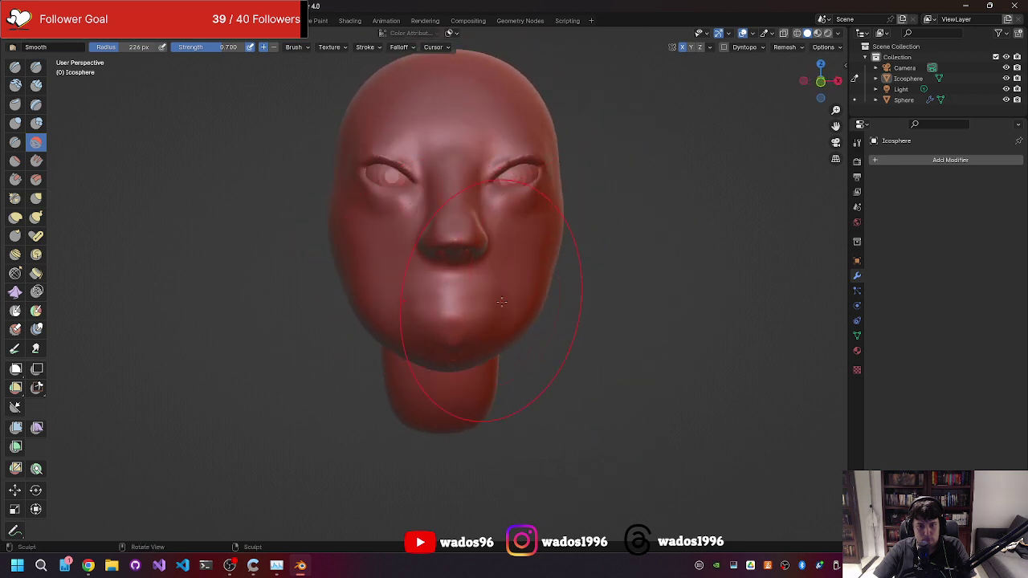
{"action": "scroll", "coordinate": [501, 301], "scroll_direction": "up", "scroll_amount": 4}
{"action": "mouse_move", "coordinate": [612, 245]}
{"action": "middle_mouse_down"}
{"action": "mouse_move", "coordinate": [579, 227]}
{"action": "mouse_move", "coordinate": [473, 410]}
{"action": "middle_mouse_up"}
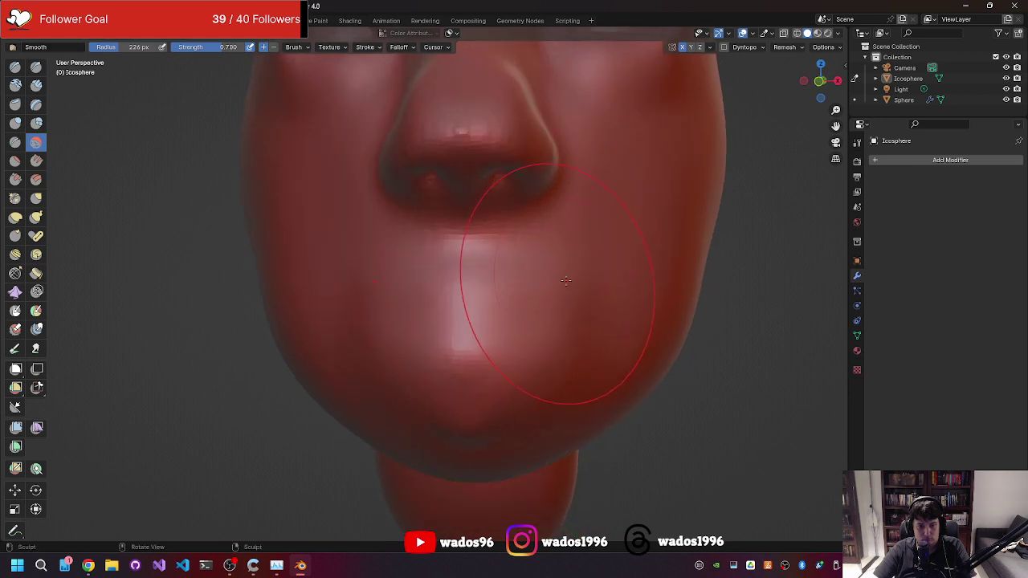
{"action": "key", "text": "f"}
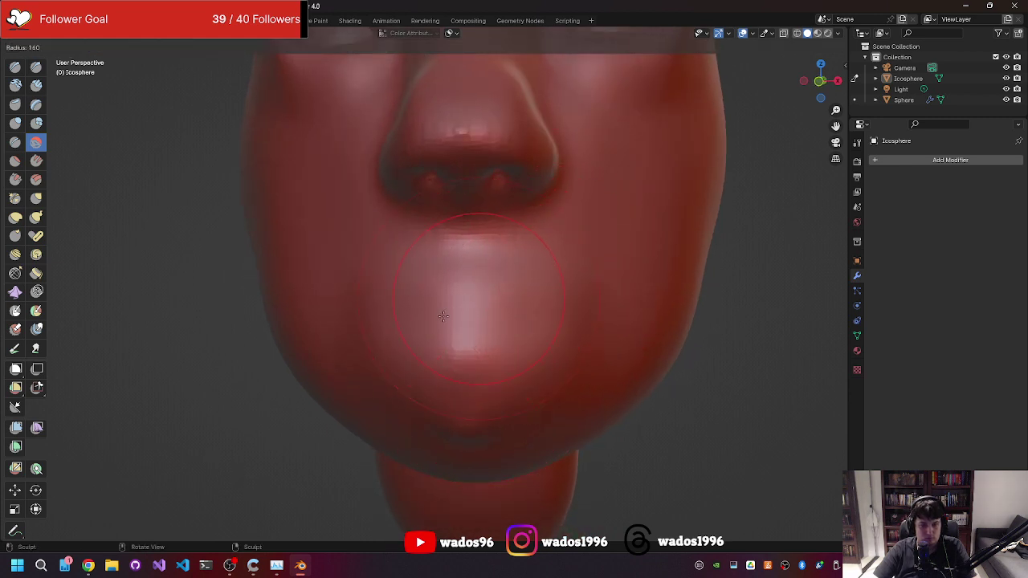
{"action": "left_click", "coordinate": [404, 363]}
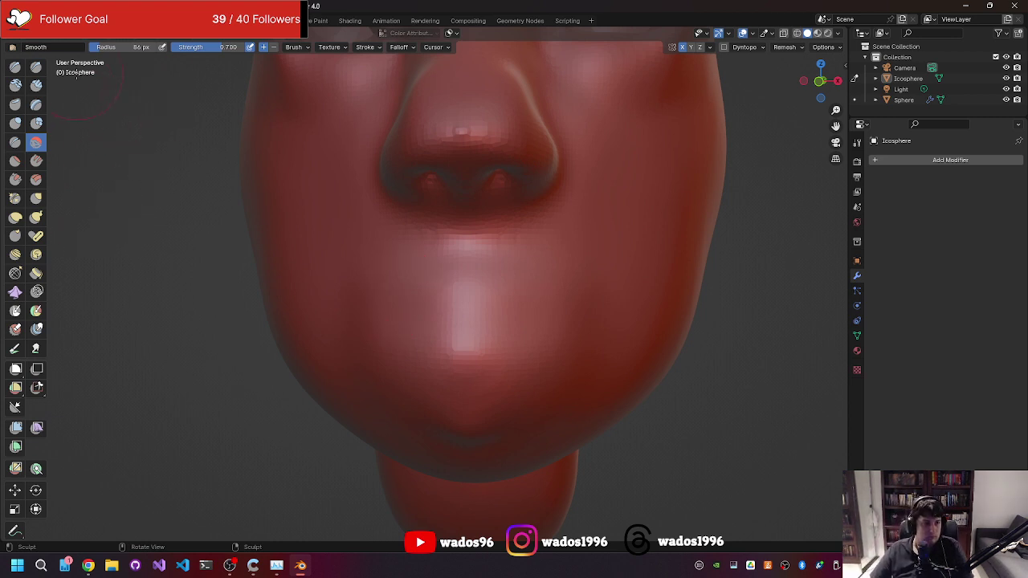
{"action": "left_click", "coordinate": [34, 70]}
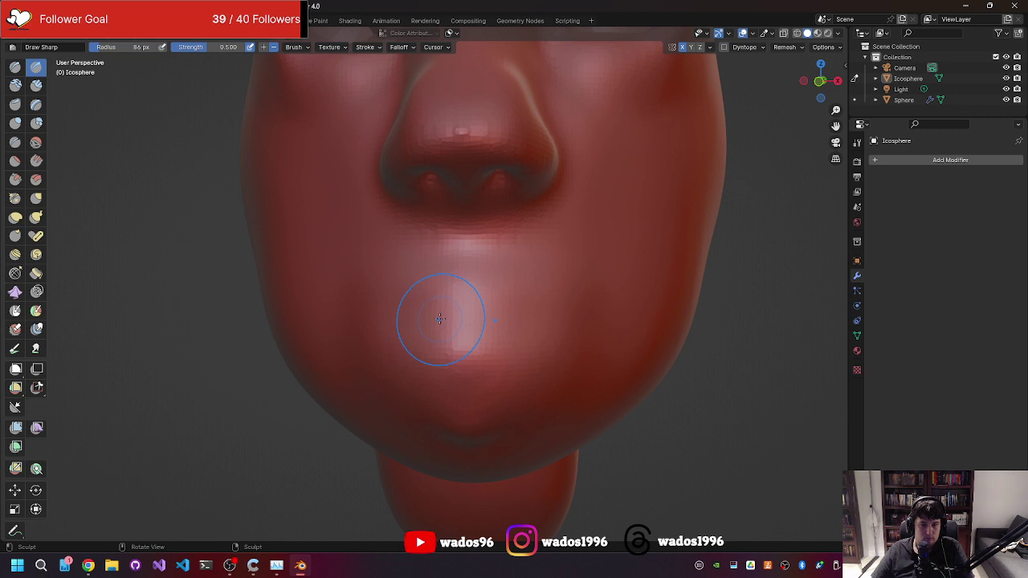
Carve and deepen a horizontal mouth crease below the nose, checking it from several angles.
{"action": "middle_click_drag", "start_coordinate": [441, 319], "coordinate": [452, 316], "text": "ctrl"}
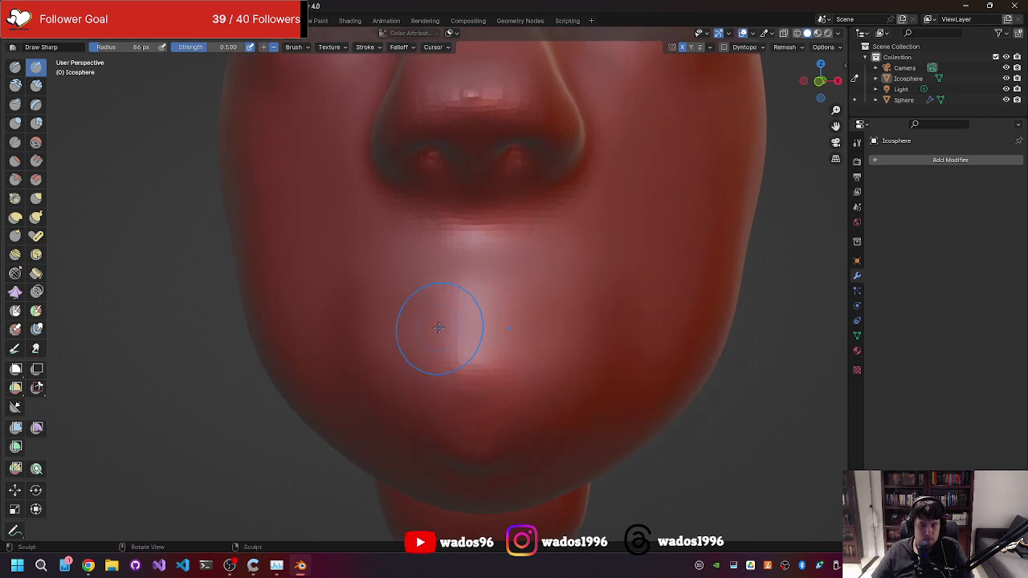
{"action": "left_click_drag", "start_coordinate": [439, 327], "coordinate": [480, 328]}
{"action": "middle_click_drag", "start_coordinate": [483, 329], "coordinate": [459, 326]}
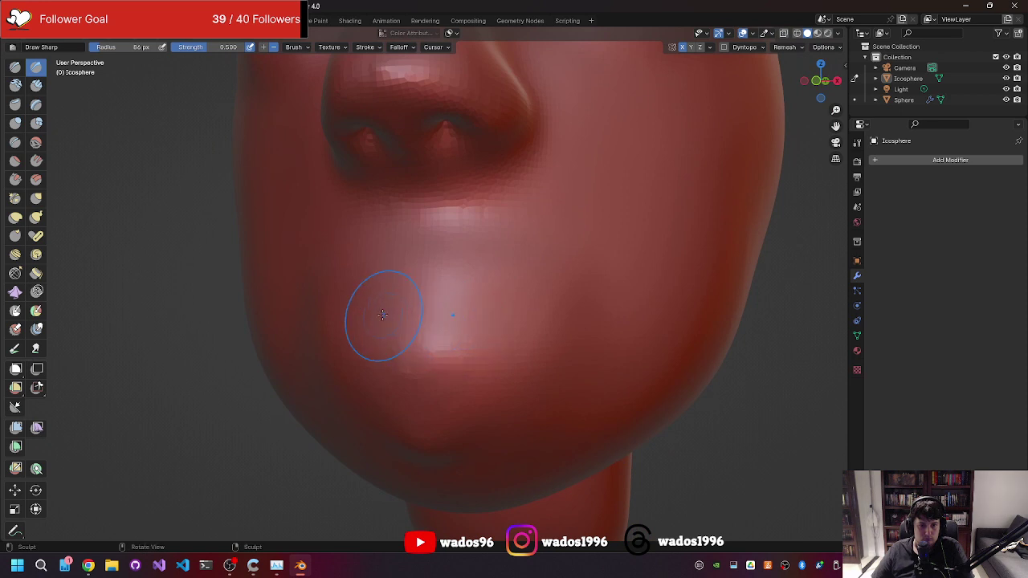
{"action": "left_click", "coordinate": [378, 310]}
{"action": "left_click", "coordinate": [458, 310]}
{"action": "mouse_move", "coordinate": [379, 308]}
{"action": "left_mouse_down"}
{"action": "mouse_move", "coordinate": [458, 309]}
{"action": "mouse_move", "coordinate": [397, 313]}
{"action": "mouse_move", "coordinate": [381, 303]}
{"action": "mouse_move", "coordinate": [394, 313]}
{"action": "mouse_move", "coordinate": [390, 298]}
{"action": "mouse_move", "coordinate": [506, 314]}
{"action": "left_mouse_up"}
{"action": "middle_click_drag", "start_coordinate": [423, 319], "coordinate": [444, 331]}
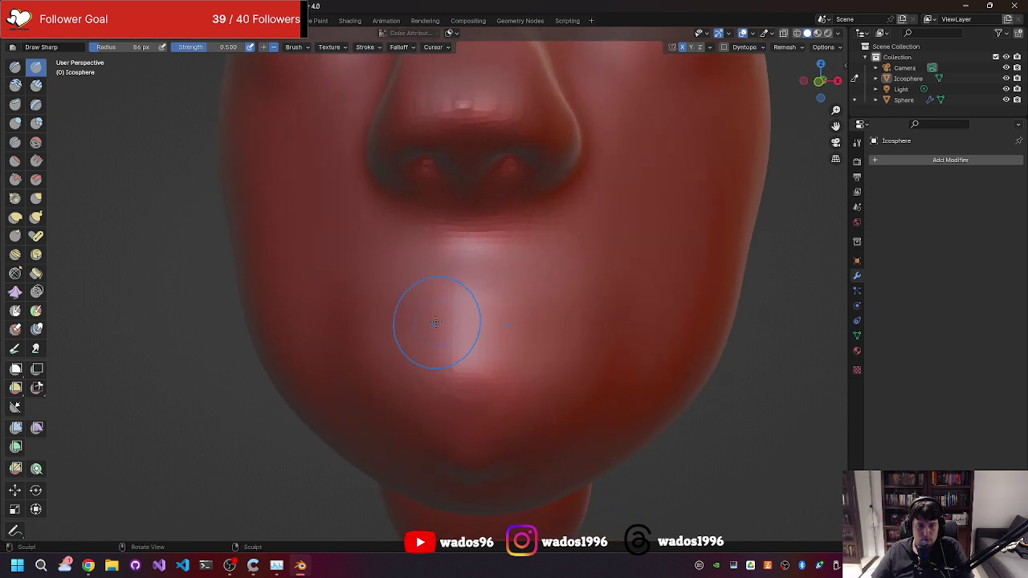
{"action": "left_click_drag", "start_coordinate": [436, 322], "coordinate": [562, 365]}
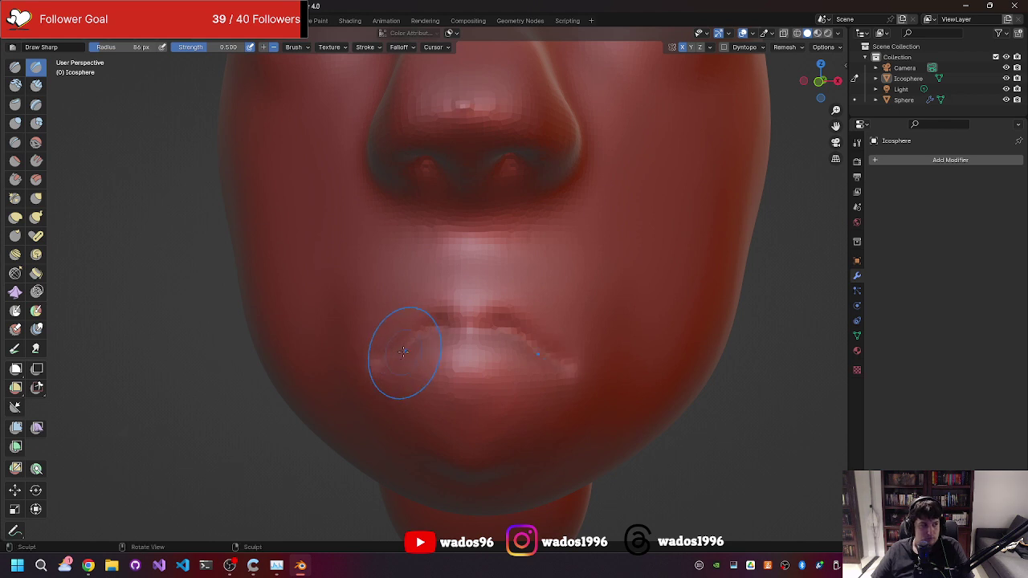
{"action": "middle_click_drag", "start_coordinate": [403, 351], "coordinate": [416, 342]}
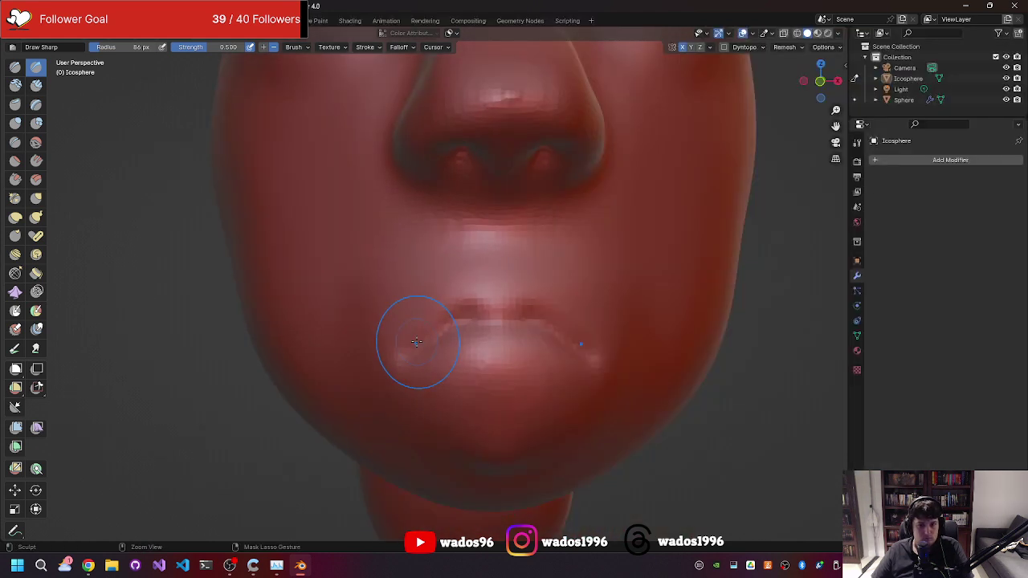
{"action": "key", "text": "ctrl+space"}
{"action": "key", "text": "ctrl+space"}
{"action": "key", "text": "shift+space"}
With the Crease brush, sharpen the lower lip crease between its left and right corners.
{"action": "left_click", "coordinate": [415, 342]}
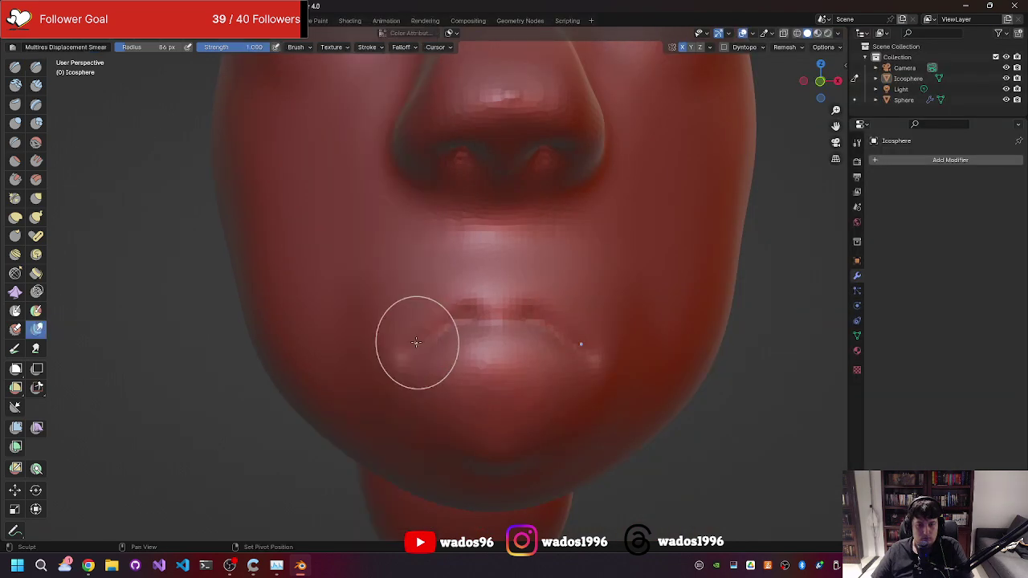
{"action": "key", "text": "shift+space"}
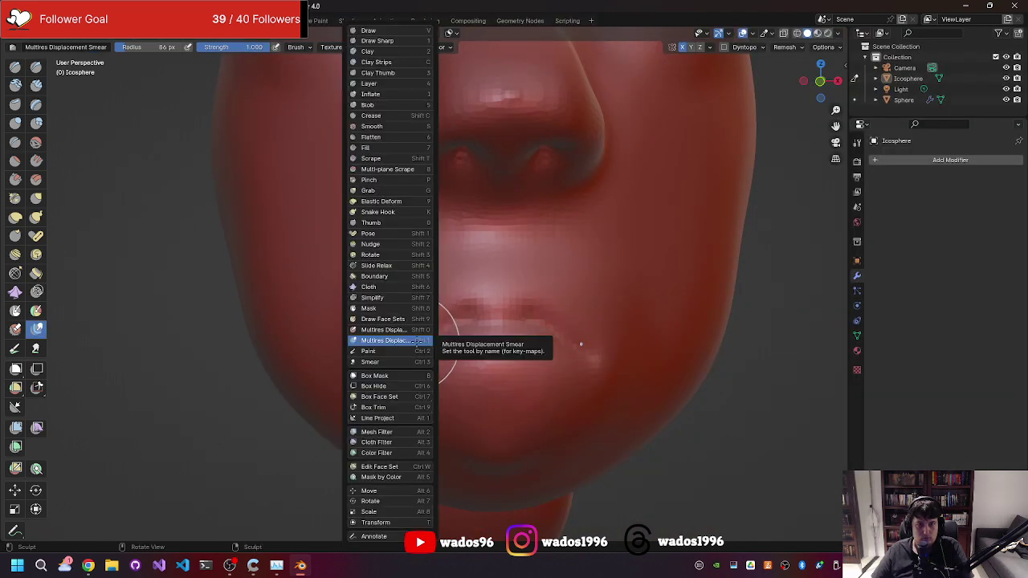
{"action": "key", "text": "shift+c"}
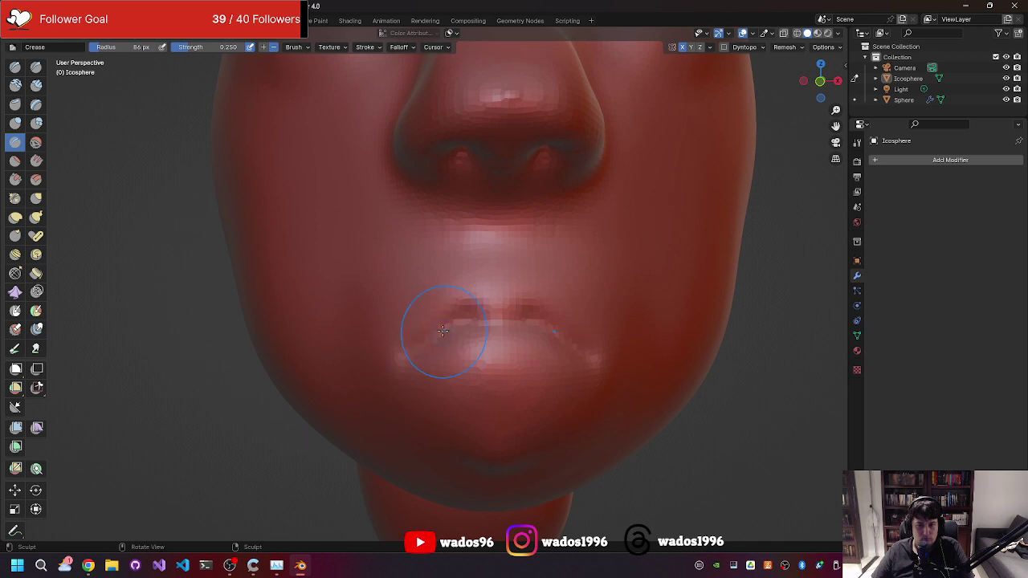
{"action": "left_click_drag", "start_coordinate": [432, 331], "coordinate": [425, 339]}
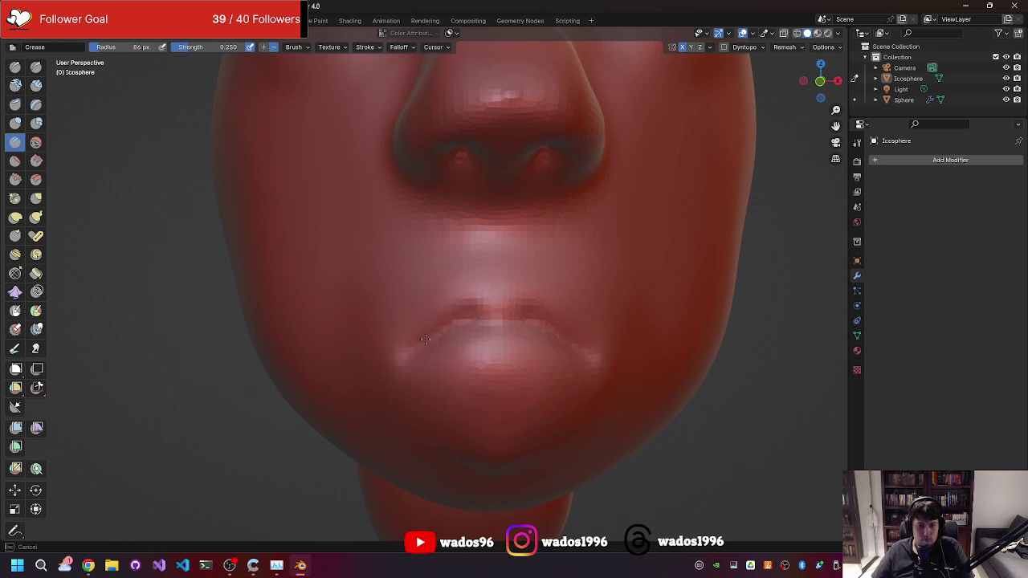
{"action": "mouse_move", "coordinate": [494, 321]}
{"action": "left_mouse_down"}
{"action": "mouse_move", "coordinate": [585, 357]}
{"action": "mouse_move", "coordinate": [573, 340]}
{"action": "mouse_move", "coordinate": [479, 322]}
{"action": "mouse_move", "coordinate": [420, 339]}
{"action": "left_mouse_up"}
{"action": "mouse_move", "coordinate": [419, 340]}
{"action": "middle_mouse_down"}
{"action": "mouse_move", "coordinate": [445, 341]}
{"action": "mouse_move", "coordinate": [429, 339]}
{"action": "middle_mouse_up"}
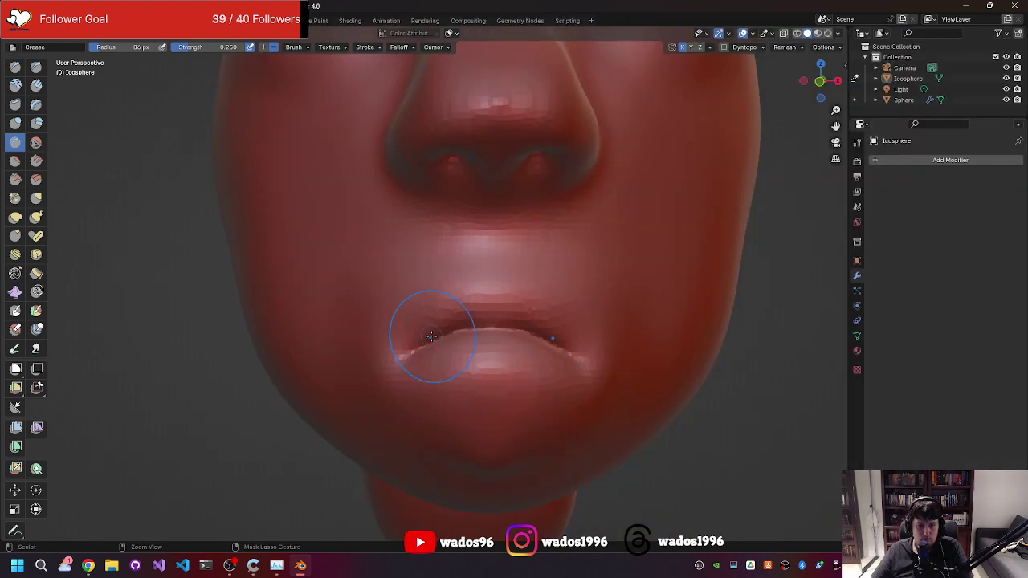
Switch back to the Draw Sharp brush from the sculpt tool menu.
{"action": "key", "text": "shift+space"}
{"action": "left_click", "coordinate": [431, 337]}
{"action": "key", "text": "shift+space"}
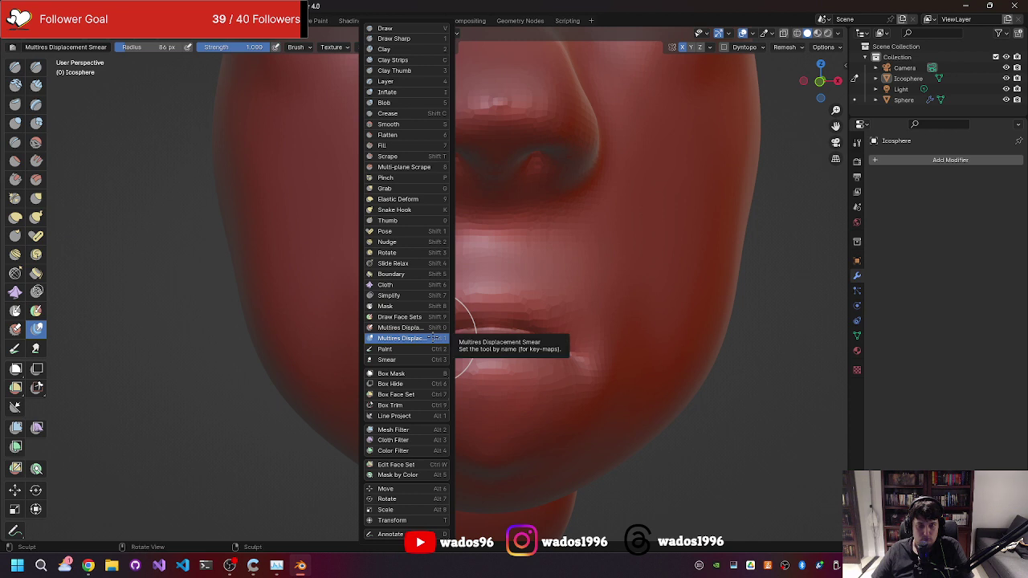
{"action": "left_click", "coordinate": [393, 39]}
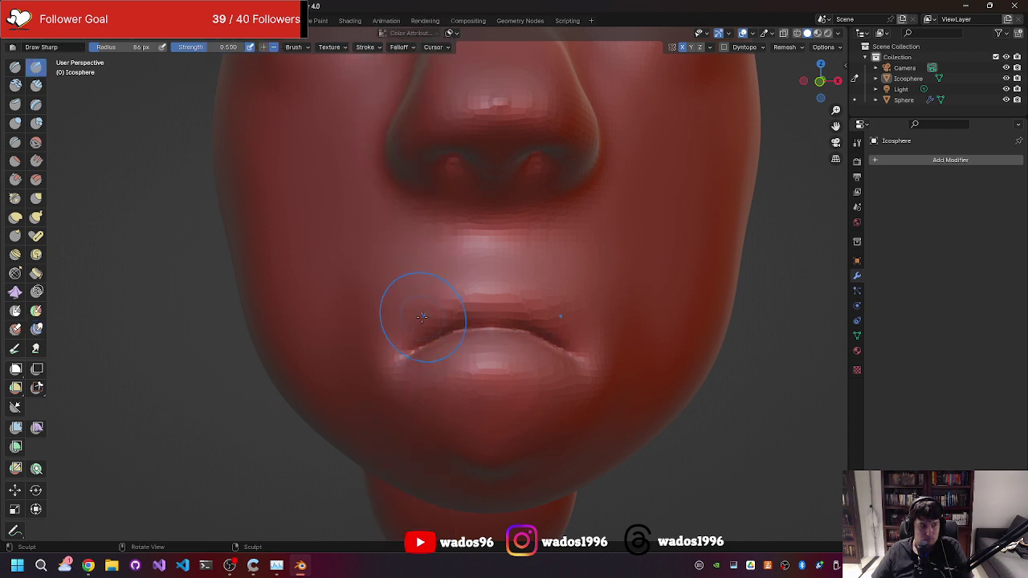
Carve Draw Sharp creases at both mouth corners and across the upper lip, undoing one jagged stroke.
{"action": "mouse_move", "coordinate": [390, 332]}
{"action": "left_mouse_down"}
{"action": "mouse_move", "coordinate": [424, 296]}
{"action": "mouse_move", "coordinate": [495, 290]}
{"action": "left_mouse_up"}
{"action": "key", "text": "ctrl+z"}
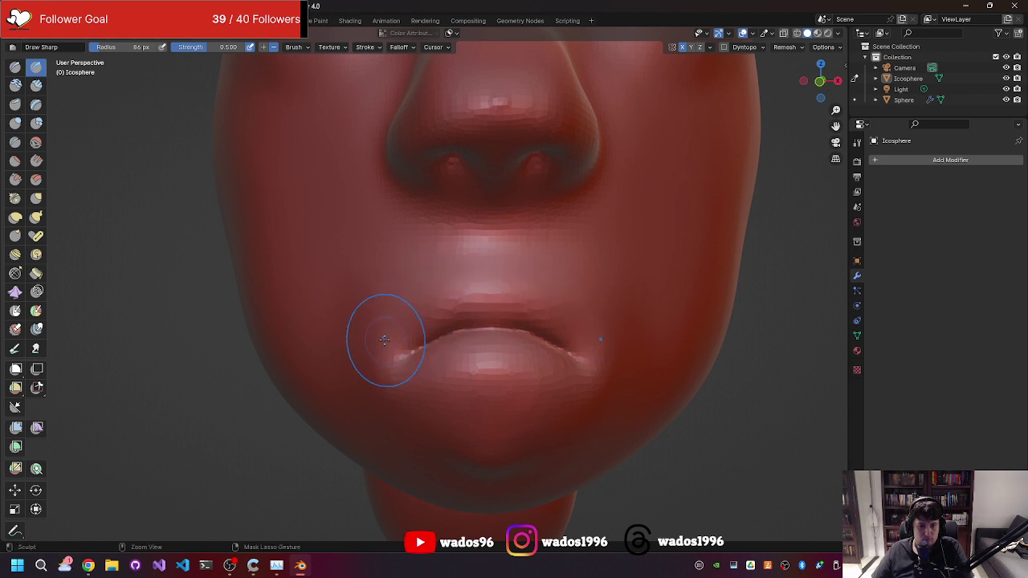
{"action": "mouse_move", "coordinate": [396, 354]}
{"action": "left_mouse_down"}
{"action": "mouse_move", "coordinate": [397, 329]}
{"action": "mouse_move", "coordinate": [460, 298]}
{"action": "mouse_move", "coordinate": [486, 303]}
{"action": "left_mouse_up"}
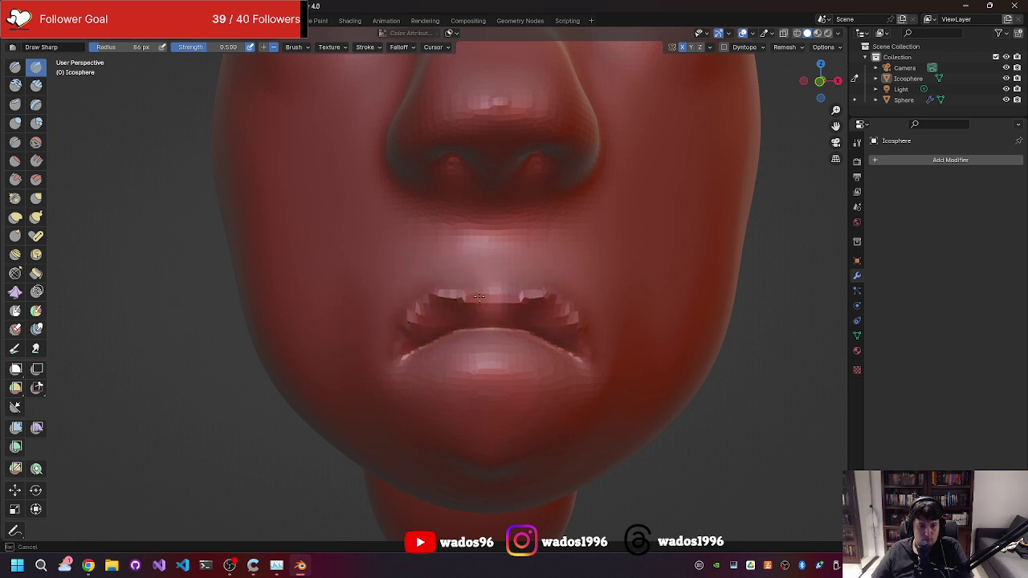
{"action": "middle_click_drag", "start_coordinate": [487, 303], "coordinate": [555, 303]}
Check both side profiles and the nose and lips, then switch to OBS Studio.
{"action": "scroll", "coordinate": [567, 304], "scroll_direction": "down", "scroll_amount": 3}
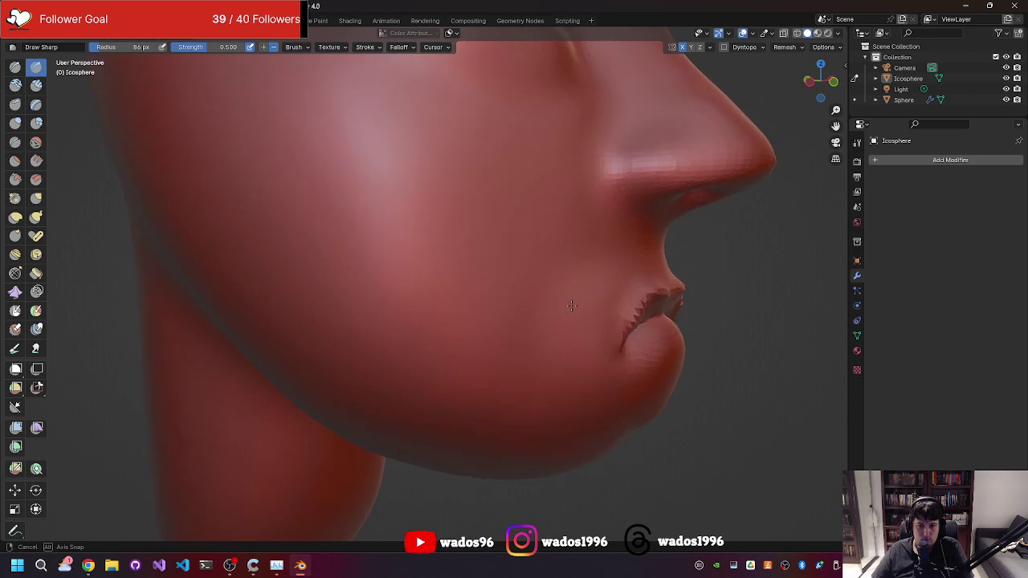
{"action": "mouse_move", "coordinate": [555, 303]}
{"action": "middle_mouse_down"}
{"action": "mouse_move", "coordinate": [432, 309]}
{"action": "mouse_move", "coordinate": [424, 300]}
{"action": "mouse_move", "coordinate": [568, 299]}
{"action": "mouse_move", "coordinate": [599, 319]}
{"action": "middle_mouse_up"}
{"action": "scroll", "coordinate": [432, 309], "scroll_direction": "up", "scroll_amount": 3}
{"action": "scroll", "coordinate": [424, 300], "scroll_direction": "down", "scroll_amount": 3}
{"action": "scroll", "coordinate": [568, 300], "scroll_direction": "up", "scroll_amount": 3}
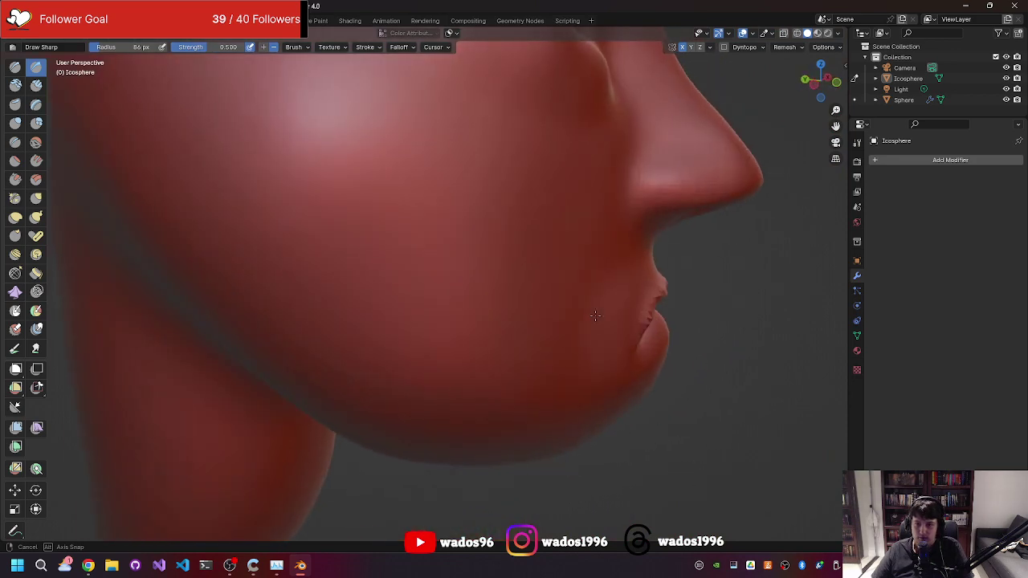
{"action": "mouse_move", "coordinate": [666, 300]}
{"action": "middle_mouse_down"}
{"action": "mouse_move", "coordinate": [503, 281]}
{"action": "mouse_move", "coordinate": [511, 282]}
{"action": "middle_mouse_up"}
{"action": "scroll", "coordinate": [642, 297], "scroll_direction": "up", "scroll_amount": 3}
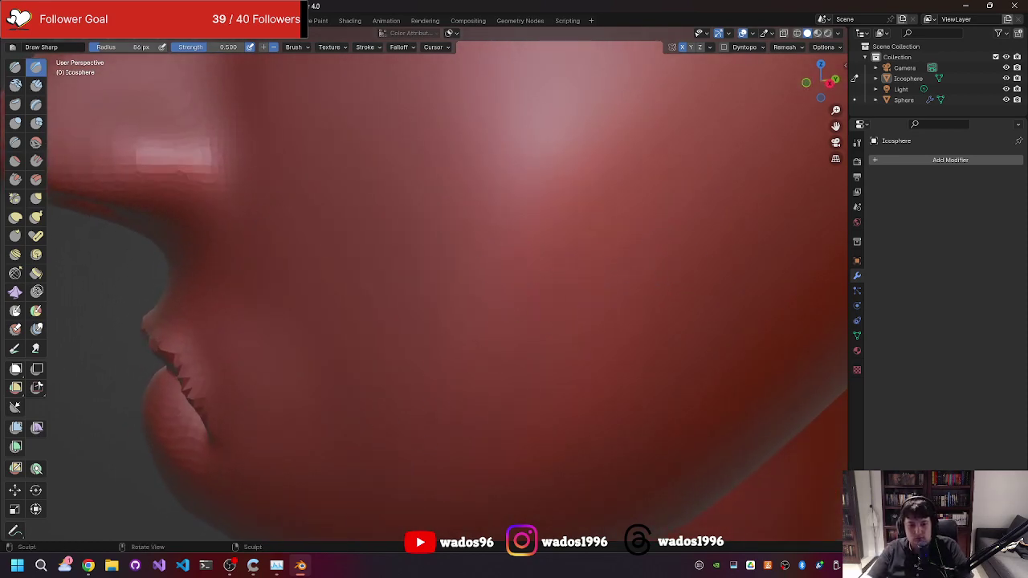
{"action": "left_click", "coordinate": [233, 568]}
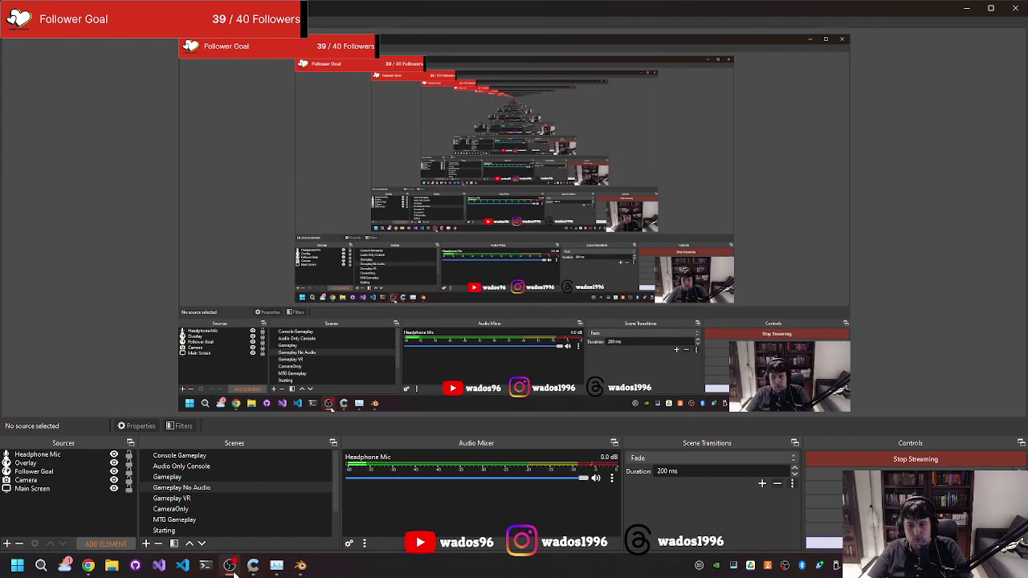
Minimise OBS Studio from the taskbar so the Blender lip sculpt is back in front.
{"action": "left_click", "coordinate": [231, 567]}
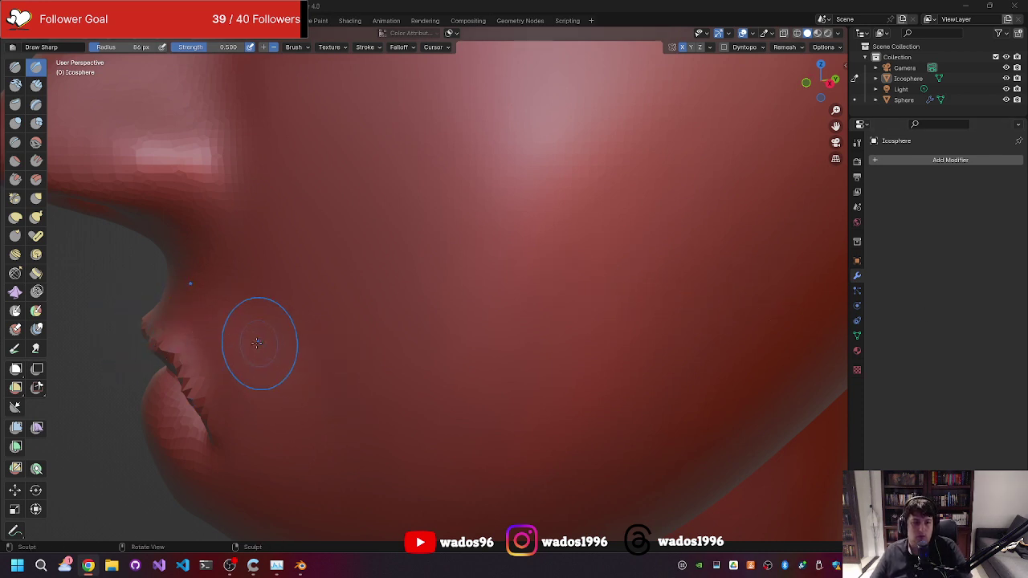
From a low angle, make a symmetric Draw Sharp stroke into the mouth to soften the lip crease.
{"action": "mouse_move", "coordinate": [256, 343]}
{"action": "middle_mouse_down"}
{"action": "mouse_move", "coordinate": [337, 304]}
{"action": "mouse_move", "coordinate": [326, 301]}
{"action": "mouse_move", "coordinate": [395, 315]}
{"action": "middle_mouse_up"}
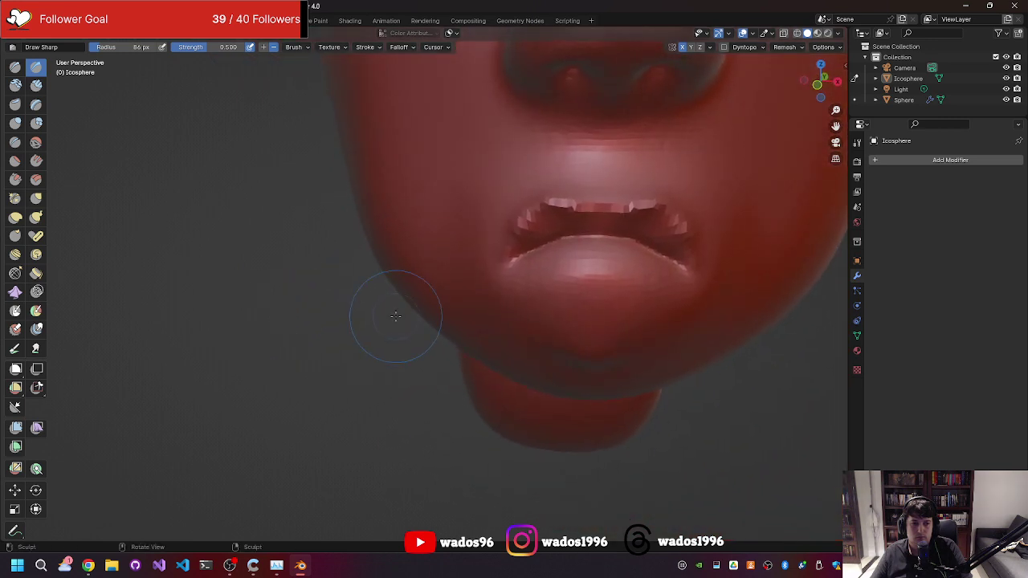
{"action": "scroll", "coordinate": [395, 316], "scroll_direction": "down", "scroll_amount": 4}
{"action": "scroll", "coordinate": [337, 367], "scroll_direction": "down", "scroll_amount": 1}
{"action": "mouse_move", "coordinate": [337, 367]}
{"action": "middle_mouse_down"}
{"action": "mouse_move", "coordinate": [366, 306]}
{"action": "mouse_move", "coordinate": [464, 240]}
{"action": "mouse_move", "coordinate": [412, 207]}
{"action": "mouse_move", "coordinate": [340, 248]}
{"action": "mouse_move", "coordinate": [179, 291]}
{"action": "mouse_move", "coordinate": [200, 361]}
{"action": "mouse_move", "coordinate": [446, 356]}
{"action": "mouse_move", "coordinate": [540, 304]}
{"action": "mouse_move", "coordinate": [578, 297]}
{"action": "mouse_move", "coordinate": [499, 306]}
{"action": "mouse_move", "coordinate": [528, 241]}
{"action": "mouse_move", "coordinate": [477, 288]}
{"action": "middle_mouse_up"}
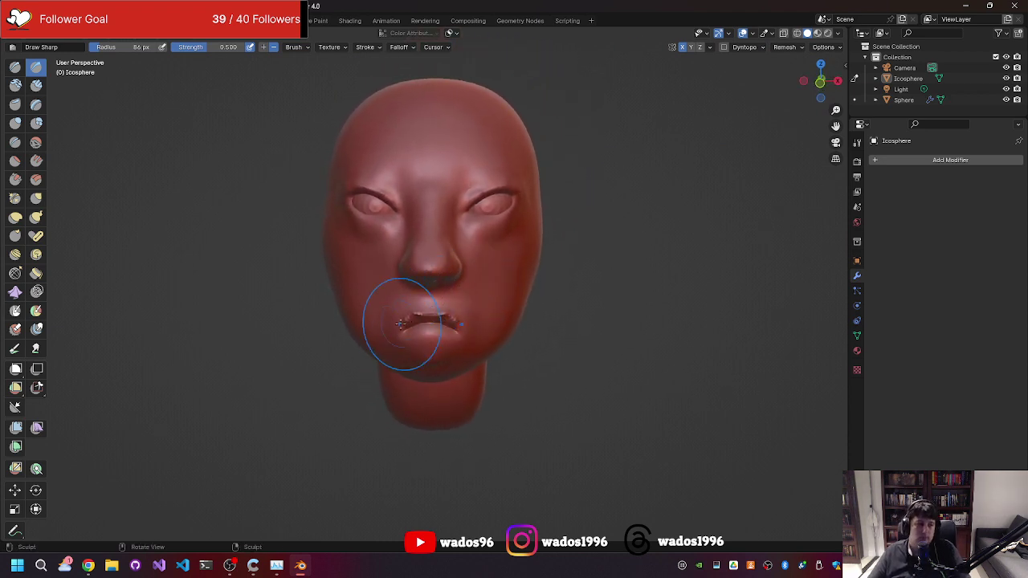
{"action": "mouse_move", "coordinate": [356, 367]}
{"action": "middle_mouse_down"}
{"action": "mouse_move", "coordinate": [422, 329]}
{"action": "mouse_move", "coordinate": [374, 313]}
{"action": "mouse_move", "coordinate": [415, 331]}
{"action": "middle_mouse_up"}
{"action": "scroll", "coordinate": [422, 329], "scroll_direction": "up", "scroll_amount": 3}
{"action": "scroll", "coordinate": [422, 329], "scroll_direction": "up", "scroll_amount": 2}
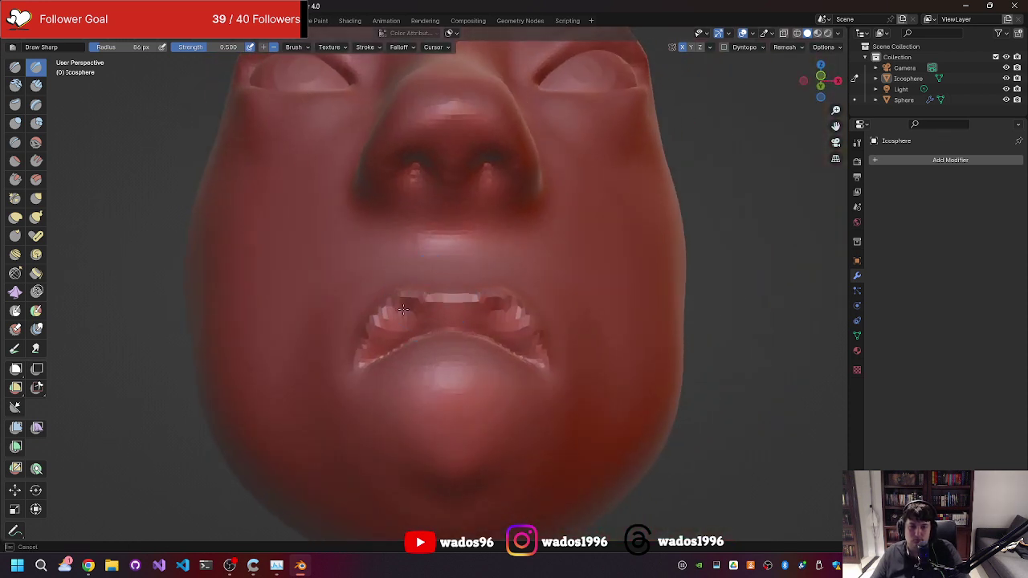
{"action": "mouse_move", "coordinate": [385, 321]}
{"action": "left_mouse_down"}
{"action": "mouse_move", "coordinate": [415, 331]}
{"action": "mouse_move", "coordinate": [396, 345]}
{"action": "left_mouse_up"}
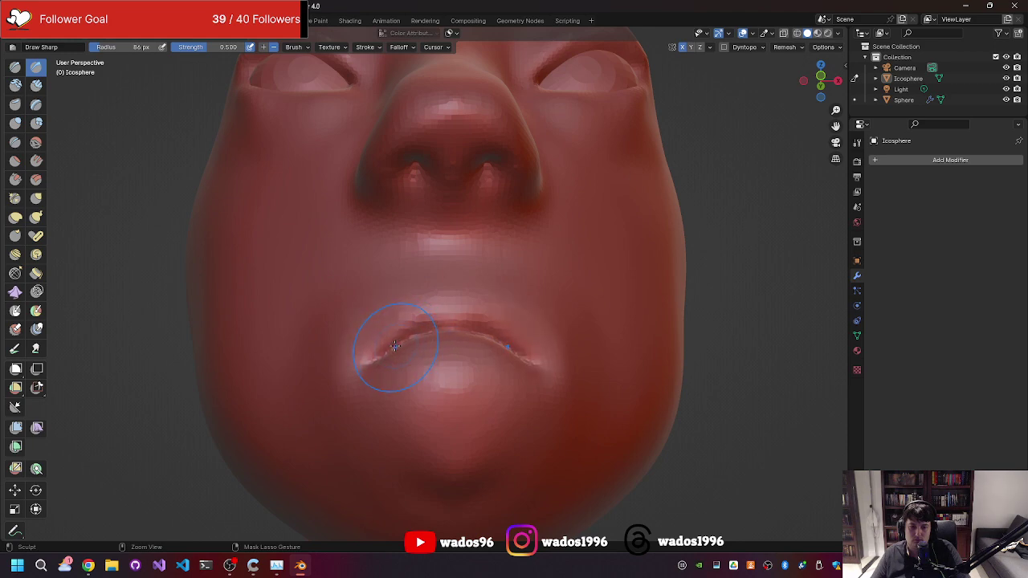
{"action": "mouse_move", "coordinate": [395, 345]}
{"action": "middle_mouse_down"}
{"action": "mouse_move", "coordinate": [375, 368]}
{"action": "mouse_move", "coordinate": [281, 377]}
{"action": "middle_mouse_up"}
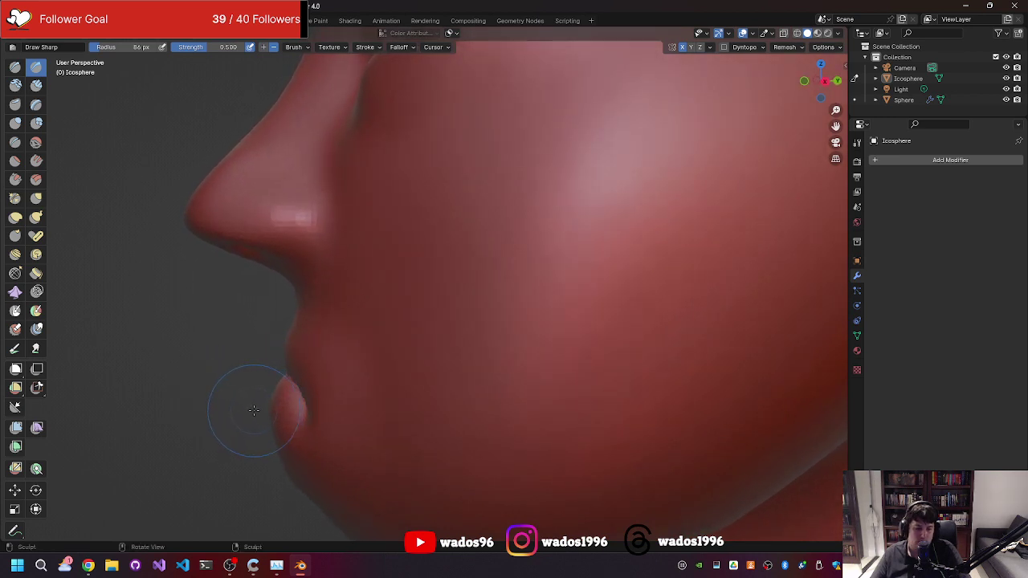
With the Grab brush, pull the lower lip down and to the left, then check both profiles.
{"action": "key", "text": "g"}
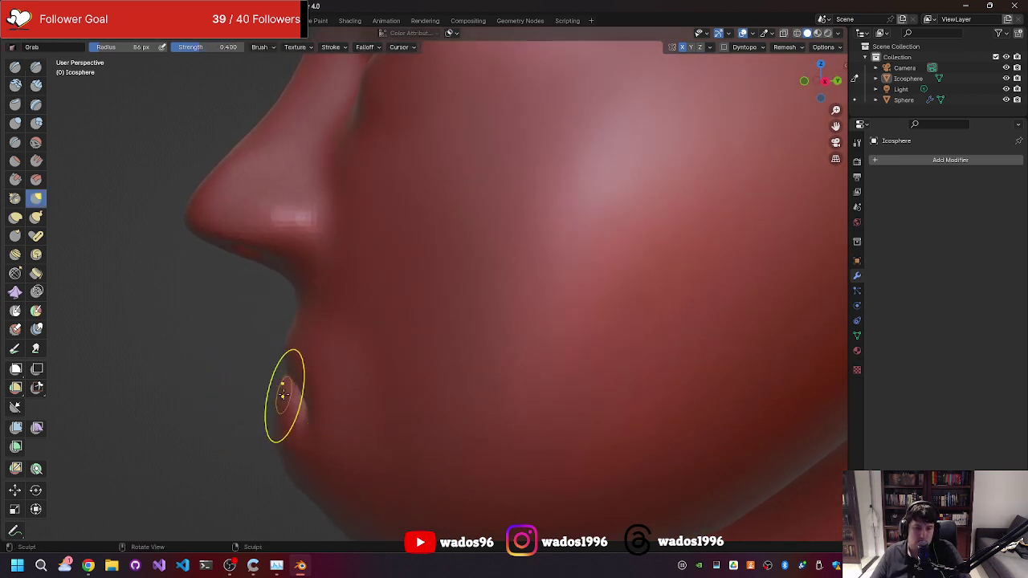
{"action": "left_click_drag", "start_coordinate": [285, 411], "coordinate": [275, 437]}
{"action": "middle_click_drag", "start_coordinate": [289, 434], "coordinate": [516, 378]}
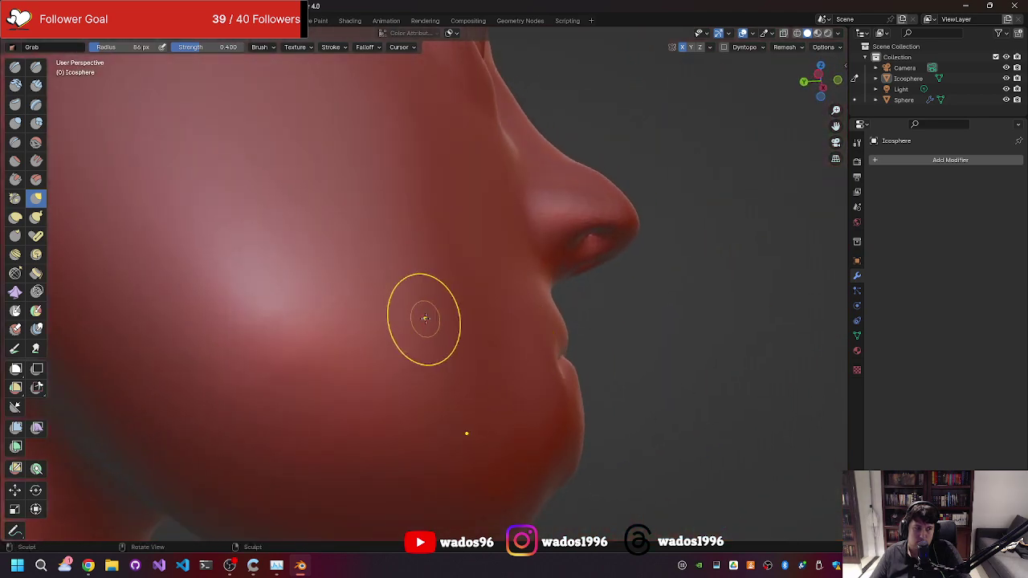
{"action": "middle_click_drag", "start_coordinate": [420, 321], "coordinate": [302, 368]}
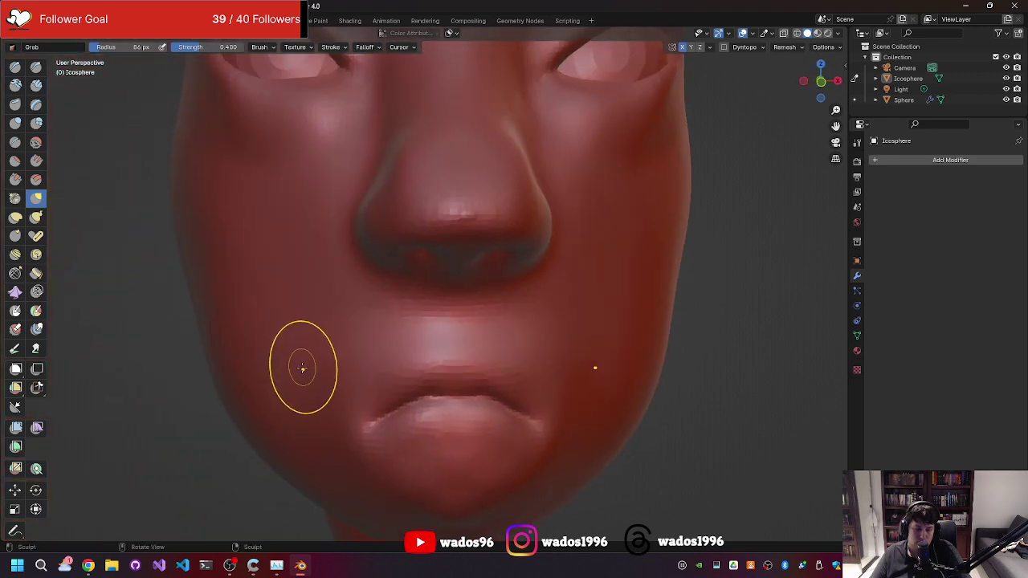
{"action": "key", "text": "ctrl+space"}
{"action": "key", "text": "b"}
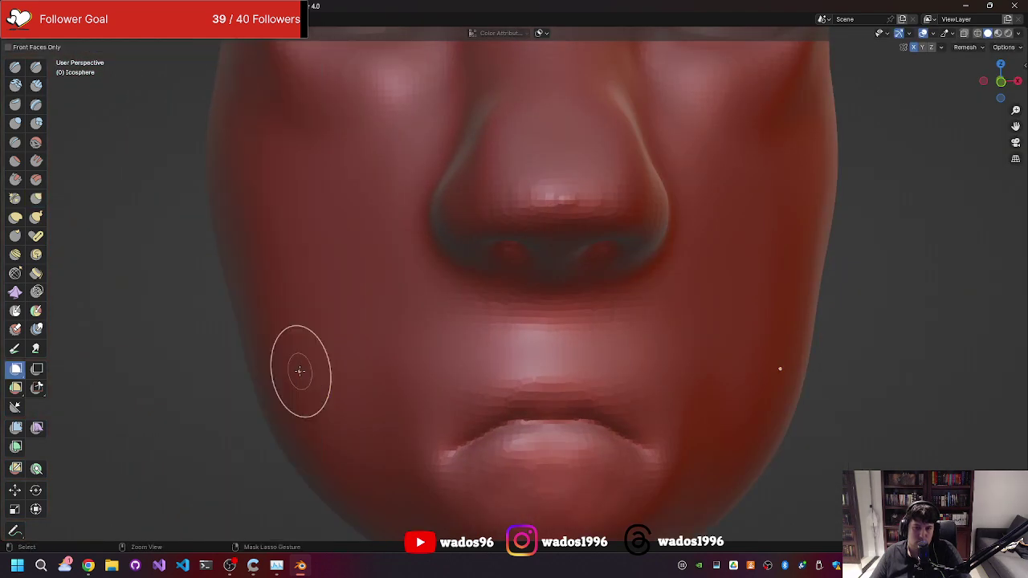
{"action": "key", "text": "ctrl+space"}
{"action": "key", "text": "shift+space"}
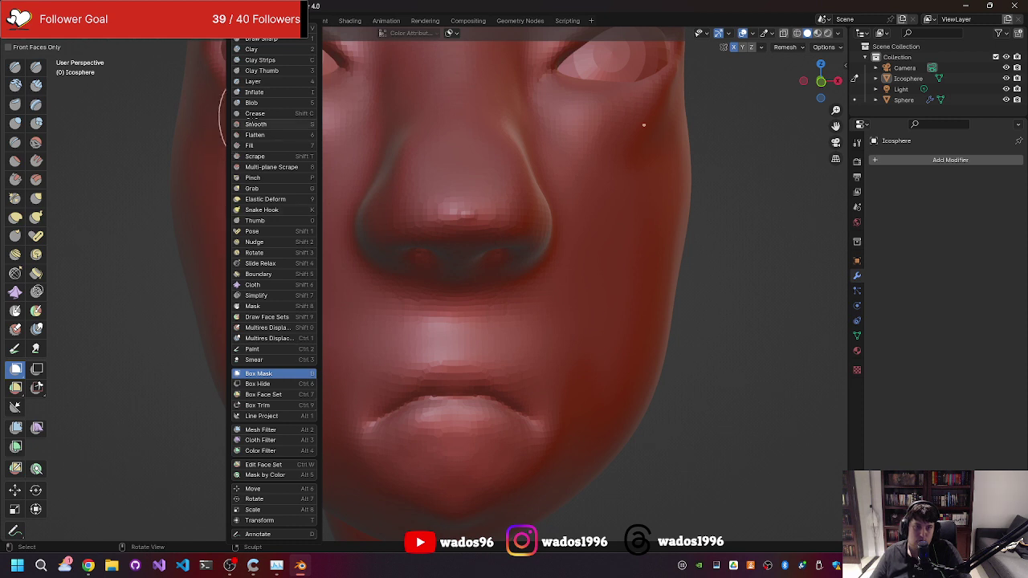
Switch to Draw Sharp at a 36 px radius and carve along the lip outlines.
{"action": "key", "text": "1"}
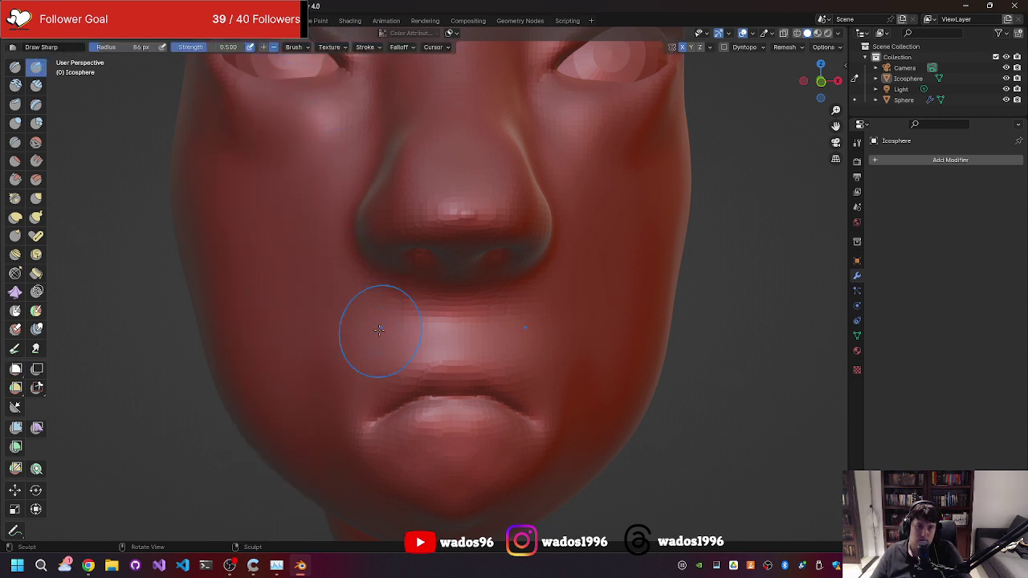
{"action": "key", "text": "f"}
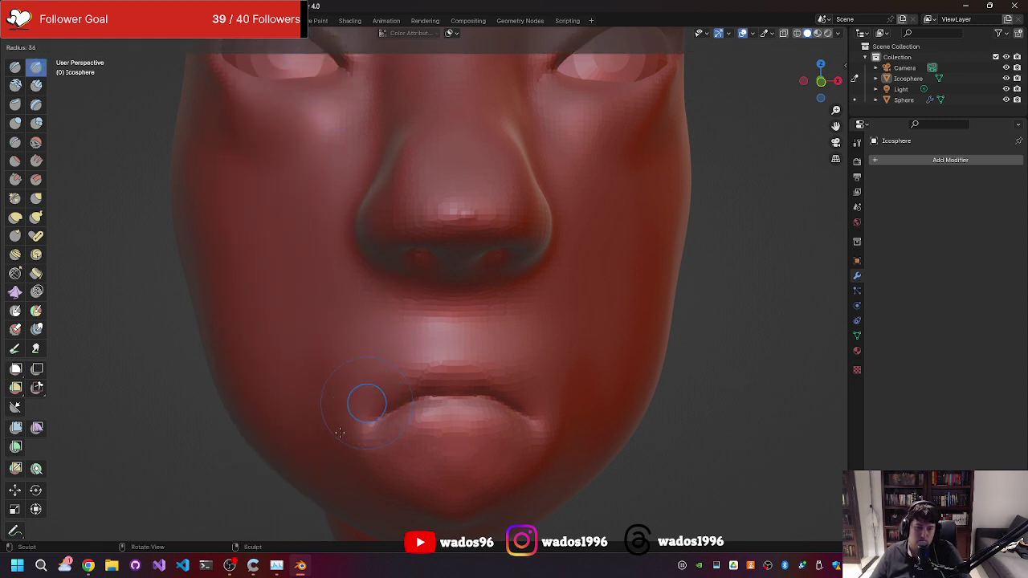
{"action": "left_click", "coordinate": [340, 433]}
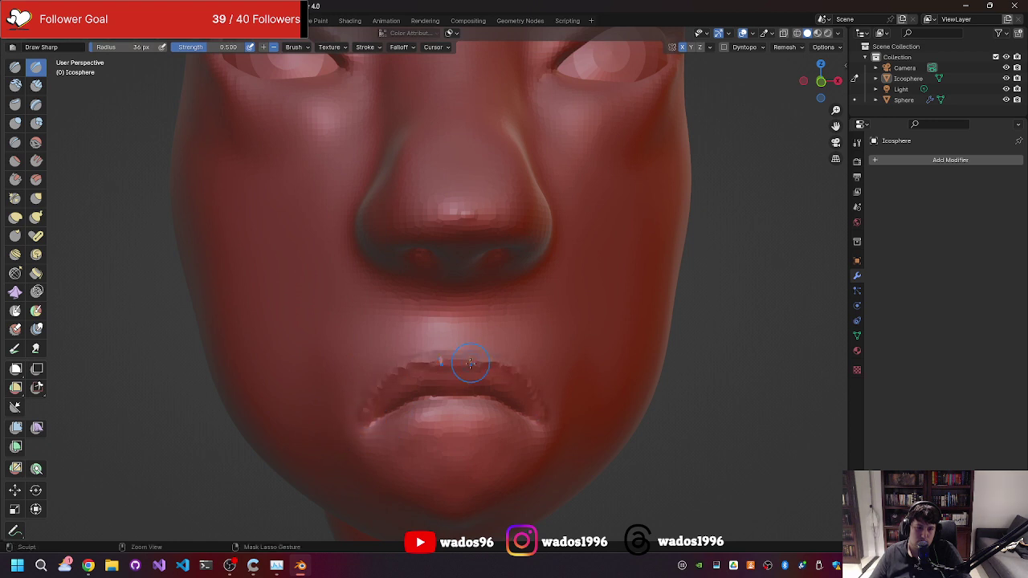
{"action": "mouse_move", "coordinate": [471, 362]}
{"action": "middle_mouse_down"}
{"action": "mouse_move", "coordinate": [358, 360]}
{"action": "mouse_move", "coordinate": [391, 335]}
{"action": "mouse_move", "coordinate": [462, 374]}
{"action": "mouse_move", "coordinate": [429, 338]}
{"action": "mouse_move", "coordinate": [328, 378]}
{"action": "mouse_move", "coordinate": [451, 357]}
{"action": "mouse_move", "coordinate": [403, 393]}
{"action": "middle_mouse_up"}
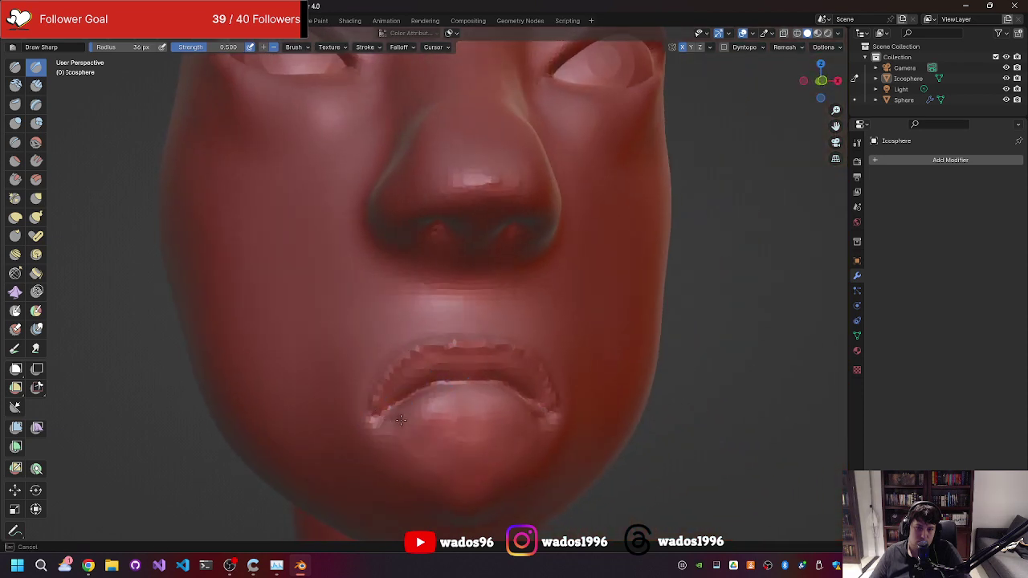
{"action": "mouse_move", "coordinate": [484, 407]}
{"action": "middle_mouse_down"}
{"action": "mouse_move", "coordinate": [337, 398]}
{"action": "mouse_move", "coordinate": [442, 366]}
{"action": "middle_mouse_up"}
{"action": "scroll", "coordinate": [436, 382], "scroll_direction": "up", "scroll_amount": 2}
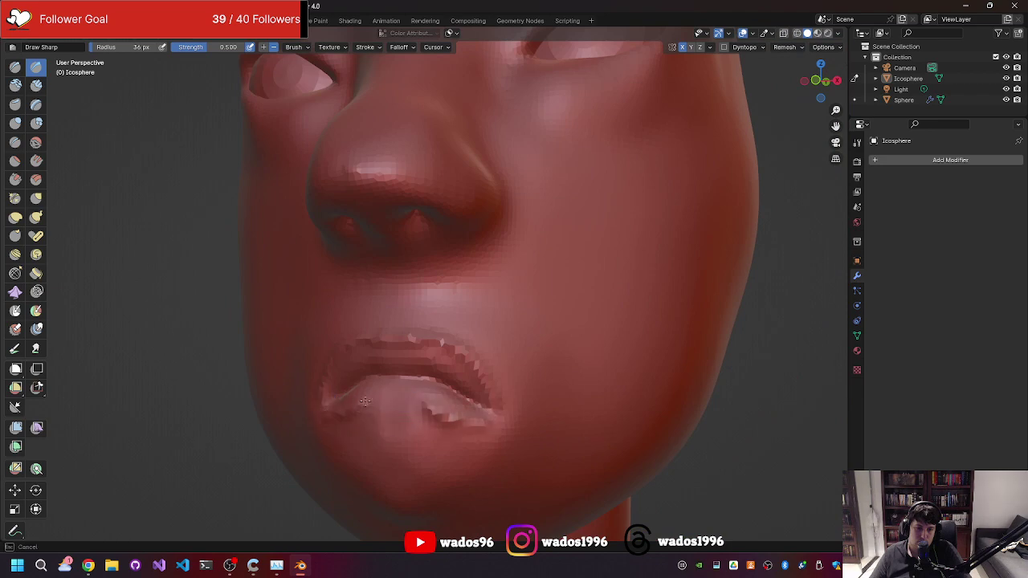
Carve the lip outlines from low and three-quarter angles, then enlarge the brush to 51 px.
{"action": "mouse_move", "coordinate": [404, 394]}
{"action": "middle_mouse_down"}
{"action": "mouse_move", "coordinate": [430, 384]}
{"action": "mouse_move", "coordinate": [400, 399]}
{"action": "middle_mouse_up"}
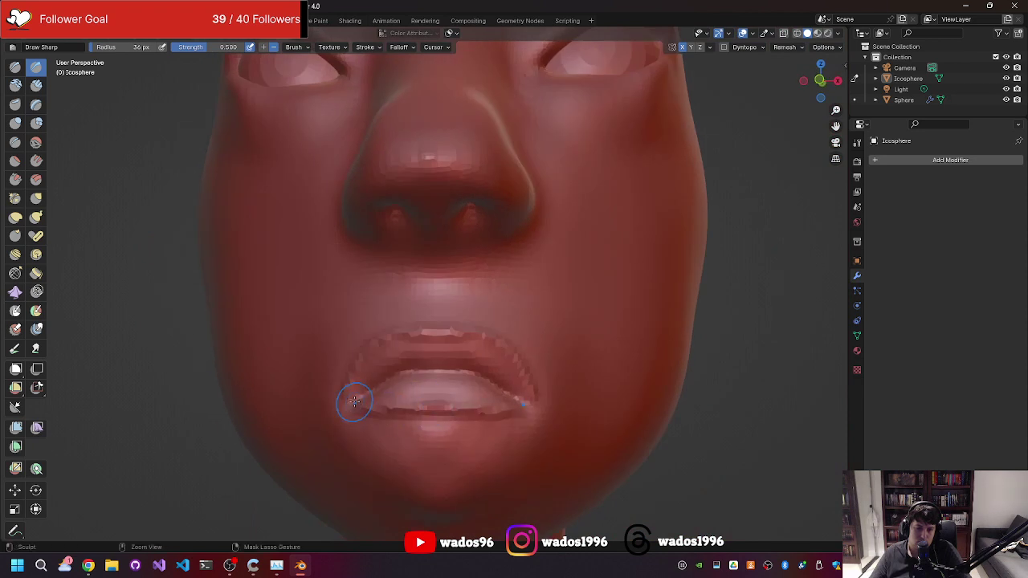
{"action": "mouse_move", "coordinate": [444, 393]}
{"action": "middle_mouse_down"}
{"action": "mouse_move", "coordinate": [393, 406]}
{"action": "mouse_move", "coordinate": [418, 397]}
{"action": "middle_mouse_up"}
{"action": "key", "text": "f"}
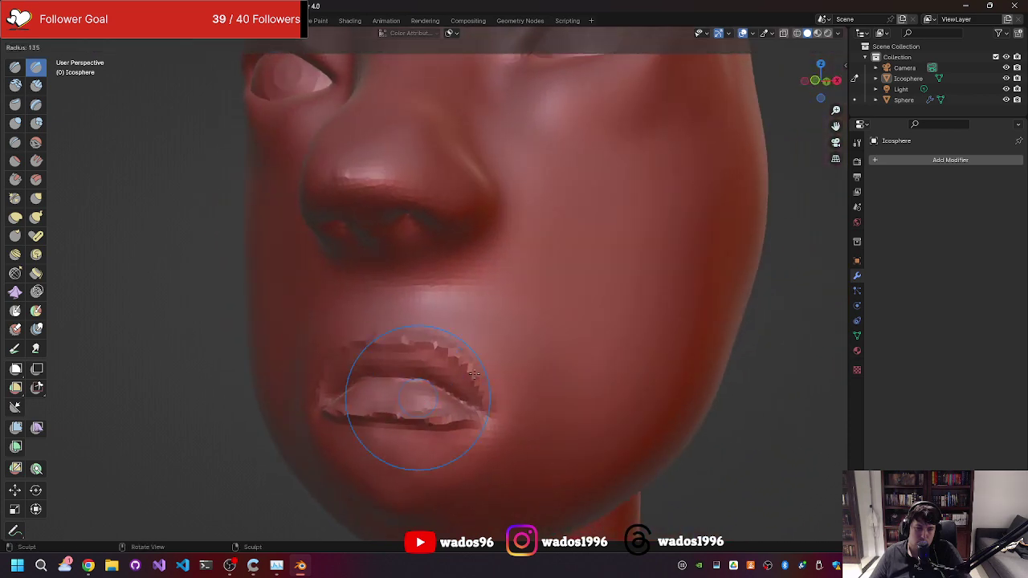
{"action": "left_click", "coordinate": [423, 374]}
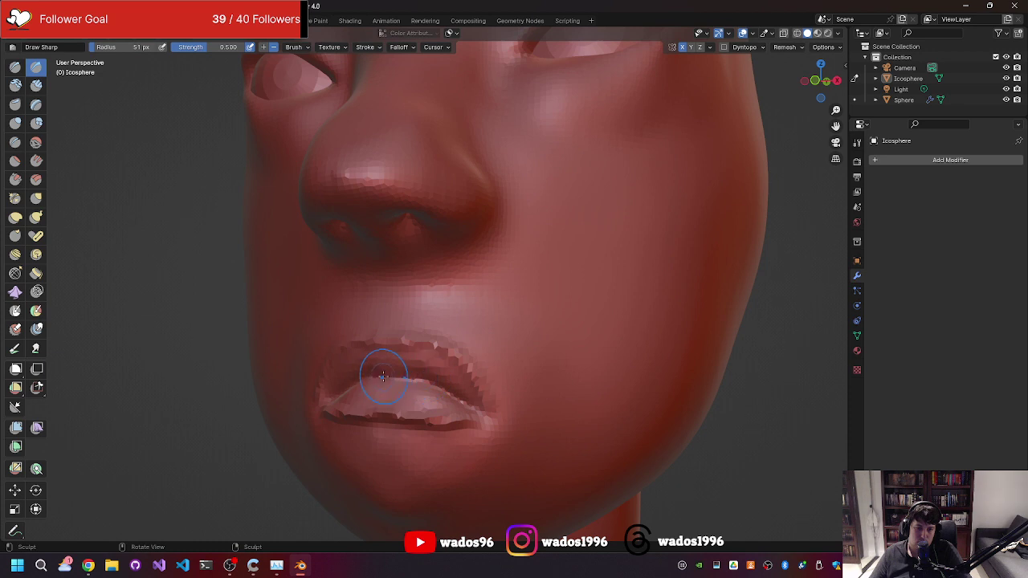
{"action": "middle_click_drag", "start_coordinate": [383, 376], "coordinate": [189, 239]}
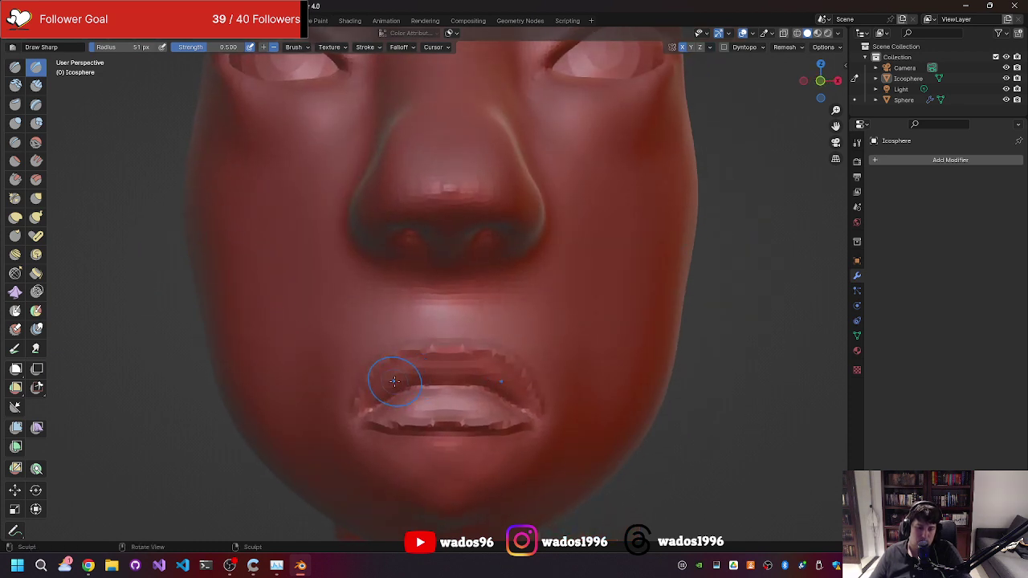
Set the Grab brush to a 114 px radius and pull the upper lip into a fuller shape.
{"action": "key", "text": "g"}
{"action": "key", "text": "f"}
{"action": "left_click", "coordinate": [391, 362]}
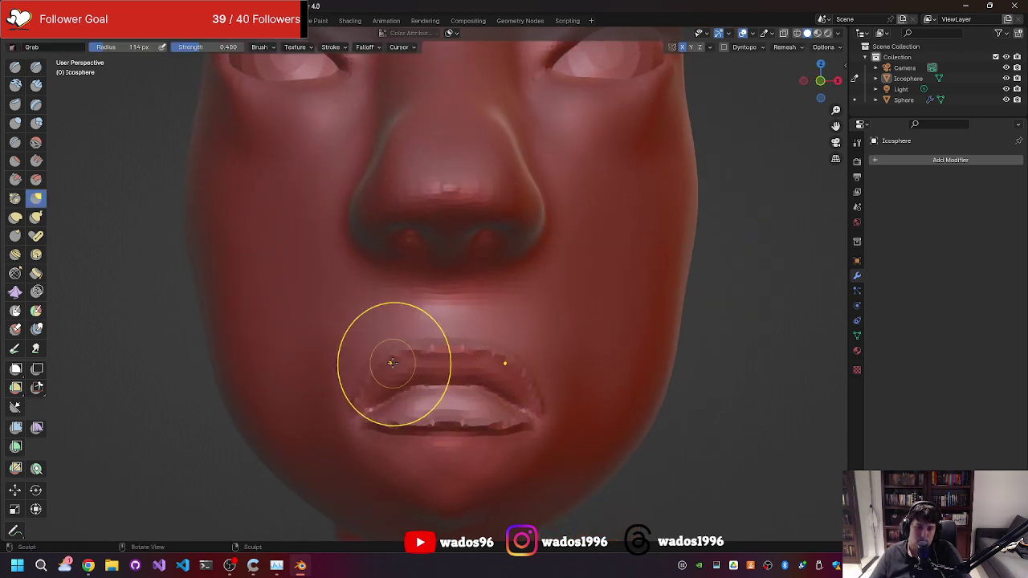
{"action": "mouse_move", "coordinate": [391, 362]}
{"action": "left_mouse_down"}
{"action": "mouse_move", "coordinate": [392, 377]}
{"action": "mouse_move", "coordinate": [447, 356]}
{"action": "mouse_move", "coordinate": [377, 376]}
{"action": "mouse_move", "coordinate": [367, 390]}
{"action": "left_mouse_up"}
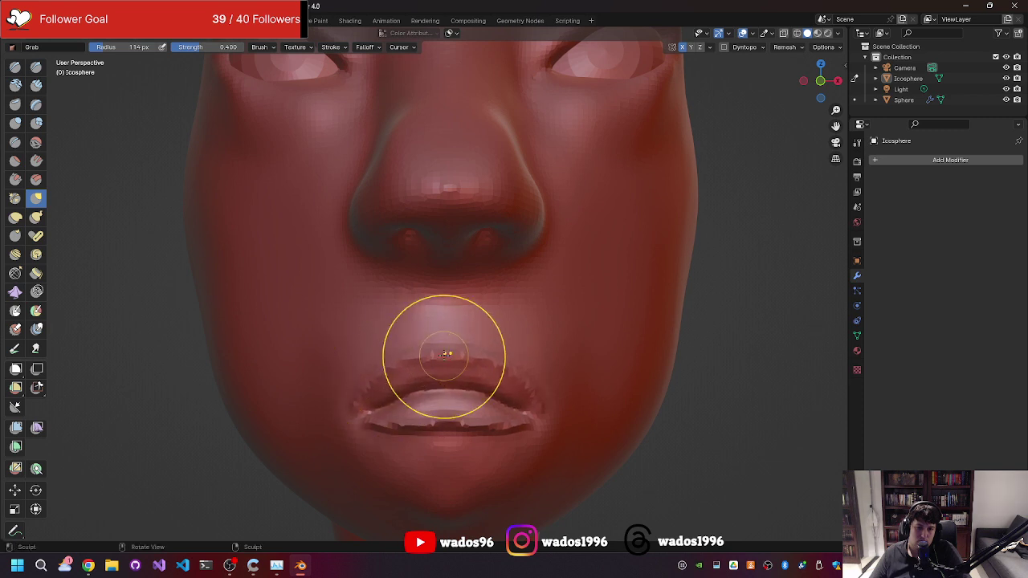
{"action": "left_click_drag", "start_coordinate": [436, 367], "coordinate": [515, 368]}
Pull the lip corners and lower lip into shape from front and side views.
{"action": "mouse_move", "coordinate": [493, 390]}
{"action": "middle_mouse_down"}
{"action": "mouse_move", "coordinate": [321, 416]}
{"action": "mouse_move", "coordinate": [246, 394]}
{"action": "middle_mouse_up"}
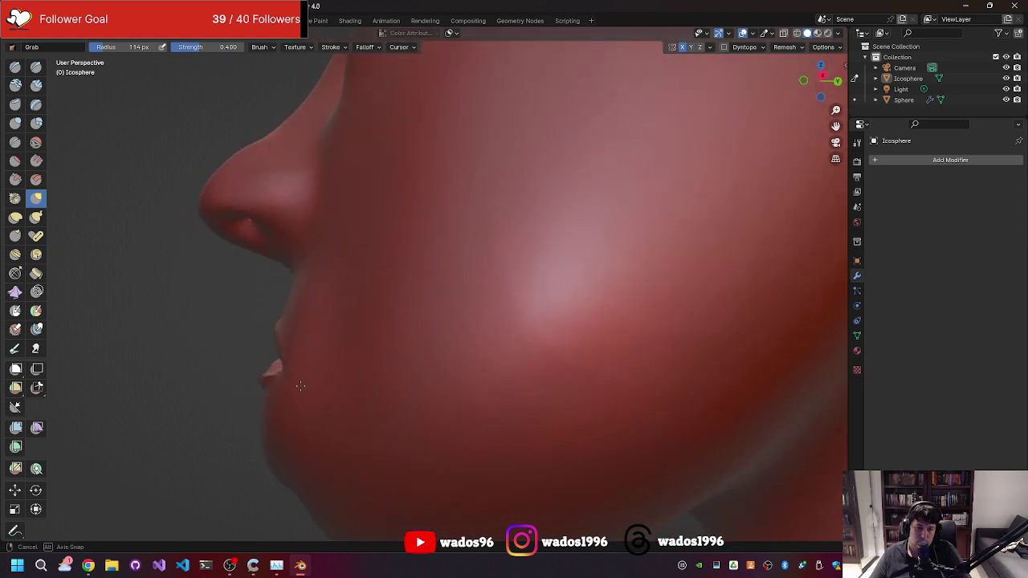
{"action": "mouse_move", "coordinate": [245, 394]}
{"action": "left_mouse_down"}
{"action": "mouse_move", "coordinate": [278, 355]}
{"action": "mouse_move", "coordinate": [259, 378]}
{"action": "mouse_move", "coordinate": [273, 375]}
{"action": "left_mouse_up"}
{"action": "middle_click_drag", "start_coordinate": [276, 367], "coordinate": [378, 401]}
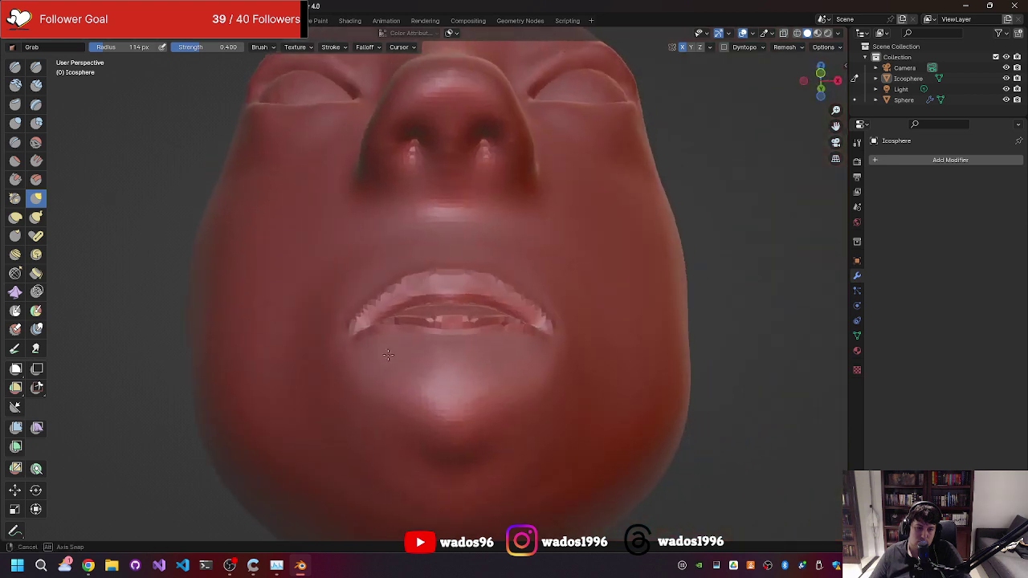
{"action": "left_click_drag", "start_coordinate": [337, 391], "coordinate": [338, 370]}
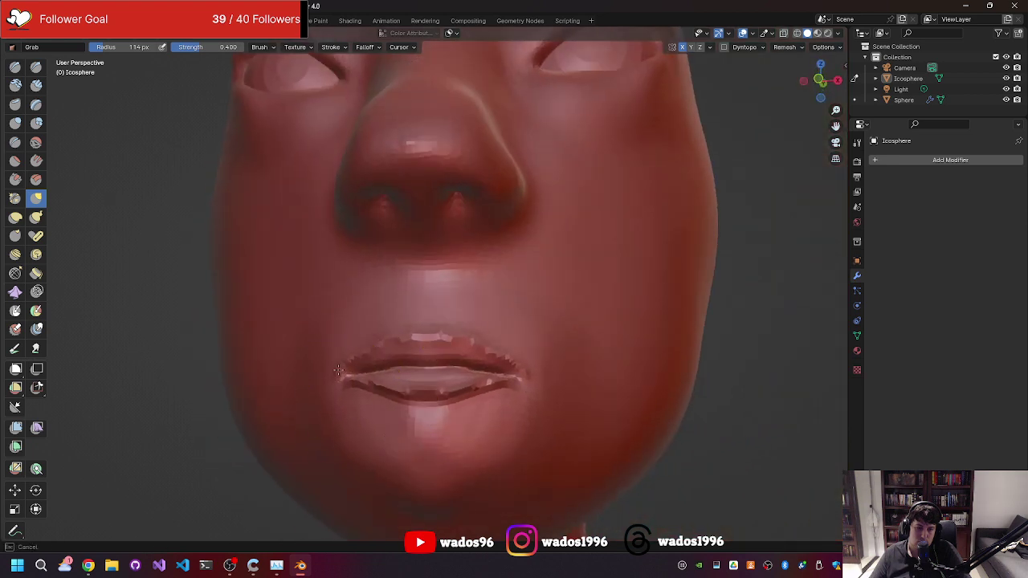
{"action": "left_click_drag", "start_coordinate": [413, 394], "coordinate": [433, 384]}
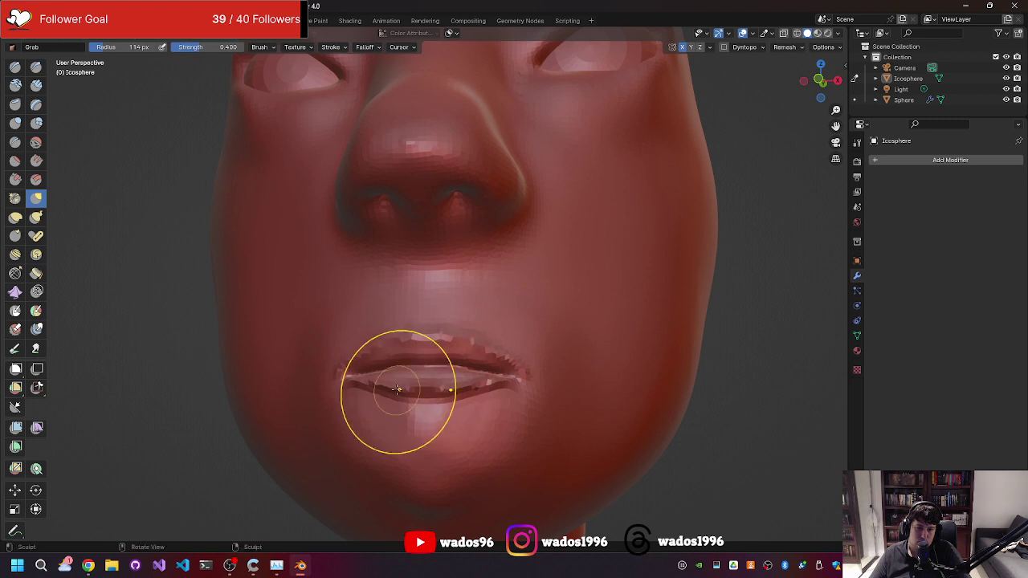
{"action": "left_click_drag", "start_coordinate": [349, 386], "coordinate": [353, 379]}
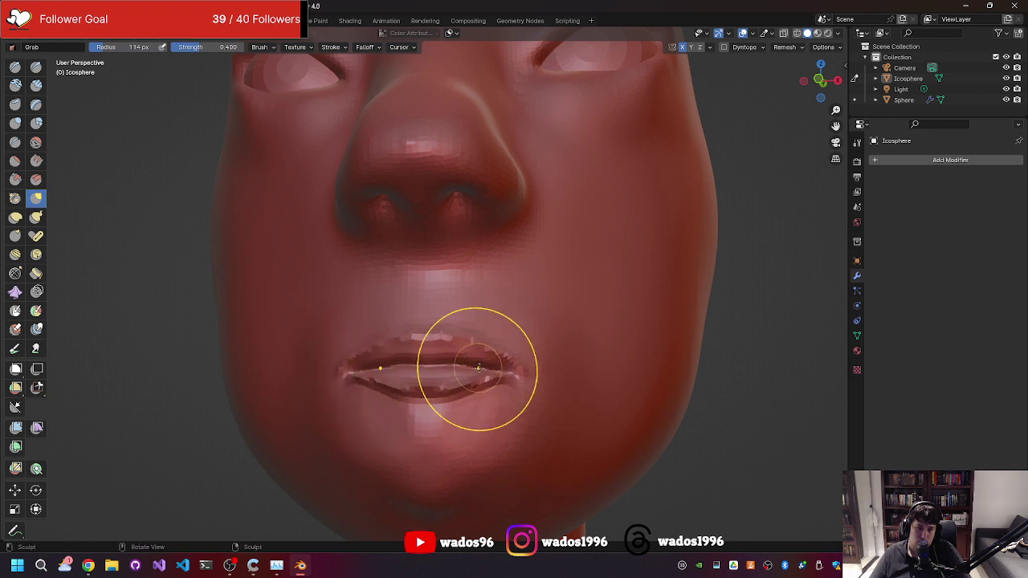
{"action": "middle_click_drag", "start_coordinate": [502, 380], "coordinate": [448, 391]}
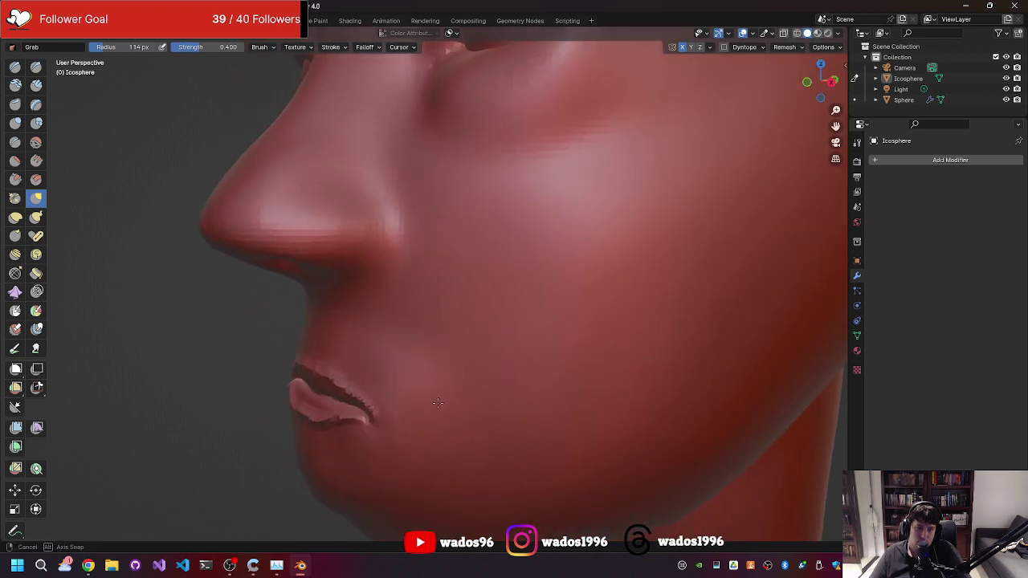
{"action": "left_click_drag", "start_coordinate": [448, 390], "coordinate": [426, 391]}
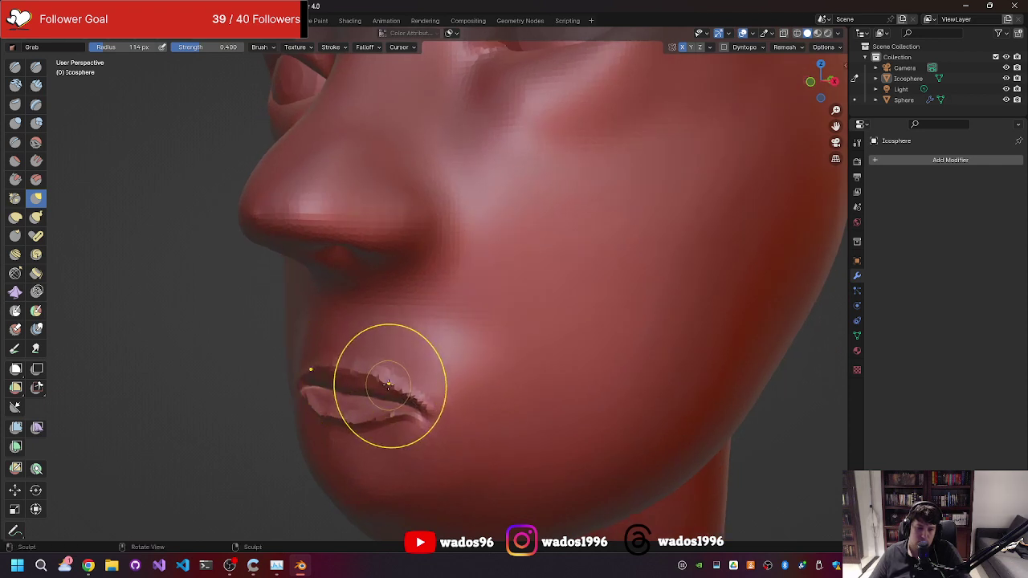
{"action": "key", "text": "shift+s"}
Smooth the jagged crease between the lips with a 457 px Smooth brush.
{"action": "key", "text": "f"}
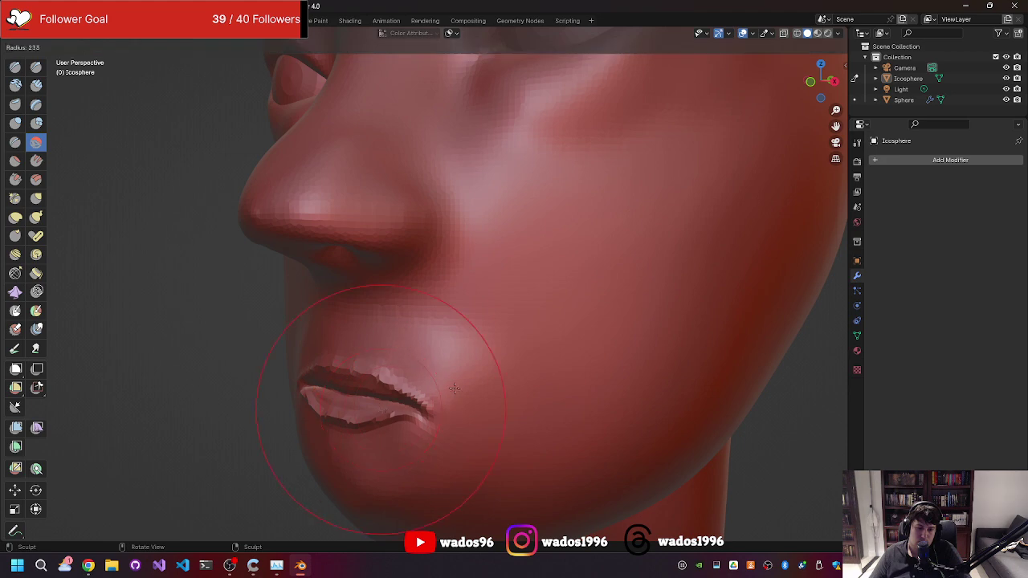
{"action": "left_click", "coordinate": [610, 265]}
{"action": "left_click_drag", "start_coordinate": [362, 401], "coordinate": [397, 396]}
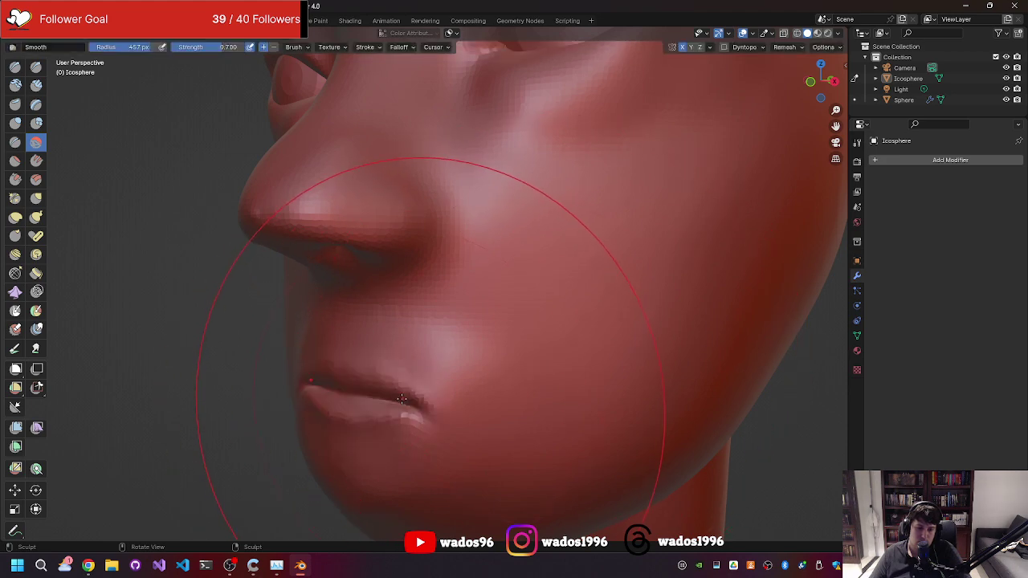
{"action": "middle_click_drag", "start_coordinate": [400, 398], "coordinate": [477, 400]}
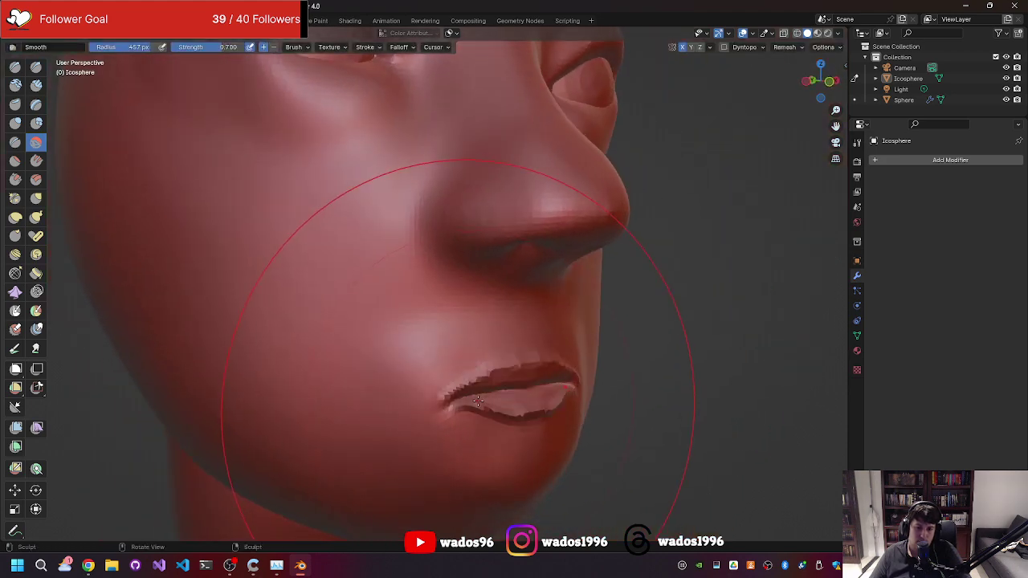
{"action": "left_click_drag", "start_coordinate": [478, 401], "coordinate": [513, 397]}
{"action": "mouse_move", "coordinate": [513, 398]}
{"action": "middle_mouse_down"}
{"action": "mouse_move", "coordinate": [308, 407]}
{"action": "mouse_move", "coordinate": [378, 365]}
{"action": "mouse_move", "coordinate": [415, 386]}
{"action": "middle_mouse_up"}
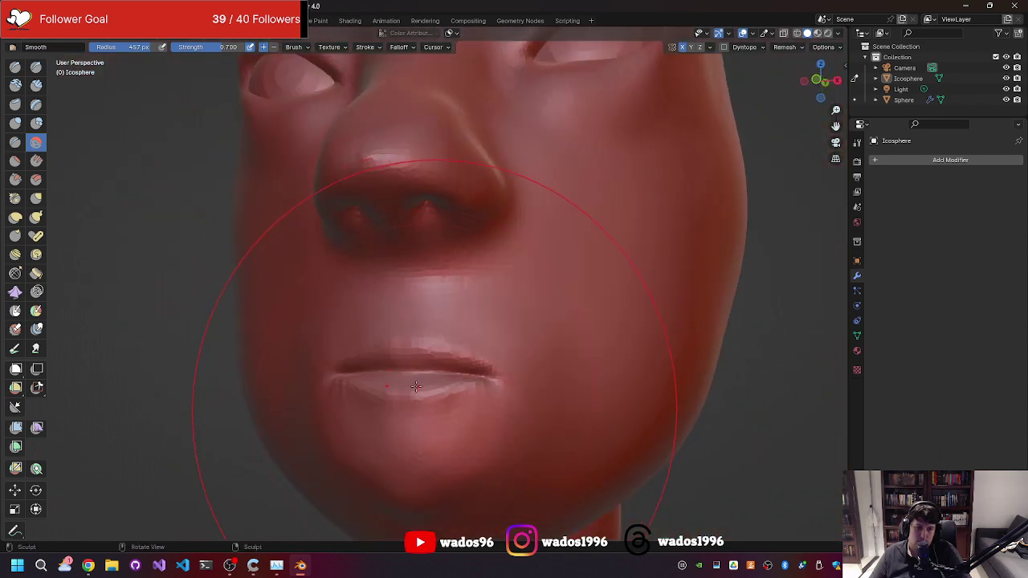
Toggle undo and redo repeatedly to compare the lips before and after smoothing.
{"action": "key", "text": "ctrl+z"}
{"action": "key", "text": "ctrl+shift+z"}
{"action": "key", "text": "ctrl+z"}
{"action": "key", "text": "ctrl+shift+z"}
{"action": "key", "text": "ctrl+z"}
{"action": "key", "text": "ctrl+shift+z"}
{"action": "key", "text": "ctrl+z"}
{"action": "key", "text": "ctrl+shift+z"}
{"action": "mouse_move", "coordinate": [447, 392]}
{"action": "middle_mouse_down"}
{"action": "mouse_move", "coordinate": [473, 389]}
{"action": "mouse_move", "coordinate": [461, 382]}
{"action": "middle_mouse_up"}
{"action": "key", "text": "ctrl+z"}
{"action": "key", "text": "ctrl+shift+z"}
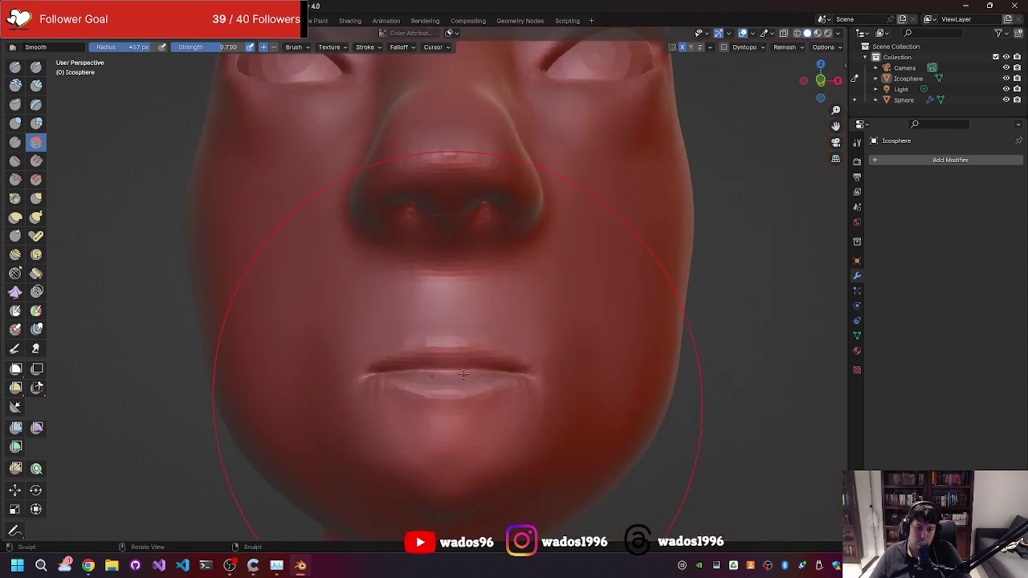
{"action": "key", "text": "ctrl+z"}
{"action": "key", "text": "ctrl+shift+z"}
{"action": "key", "text": "ctrl+z"}
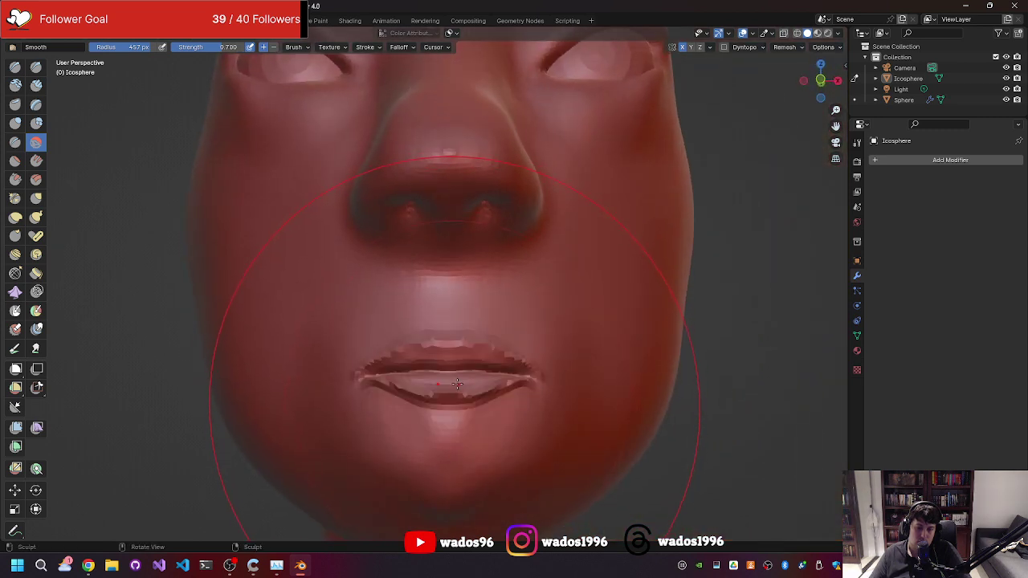
Shrink the Smooth brush to a 40 px radius and undo the last upper-lip stroke.
{"action": "key", "text": "f"}
{"action": "left_click", "coordinate": [271, 474]}
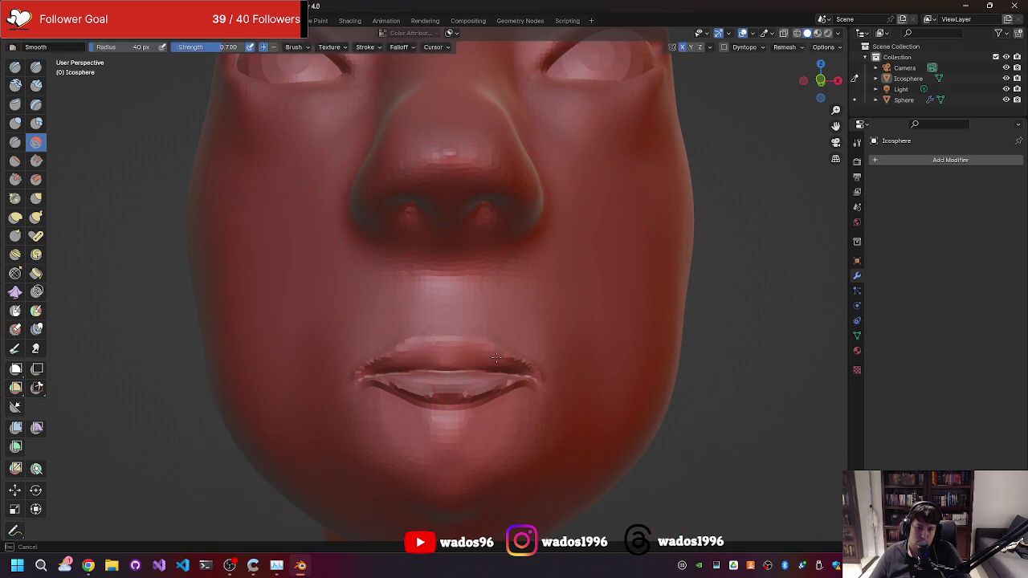
{"action": "middle_click_drag", "start_coordinate": [536, 366], "coordinate": [523, 366]}
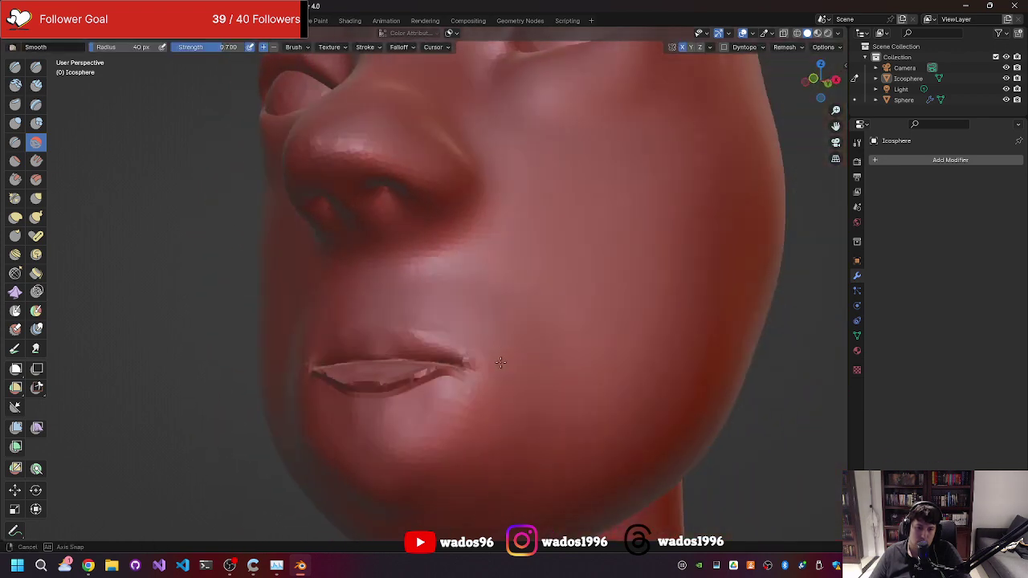
{"action": "key", "text": "ctrl+z"}
{"action": "key", "text": "ctrl+z"}
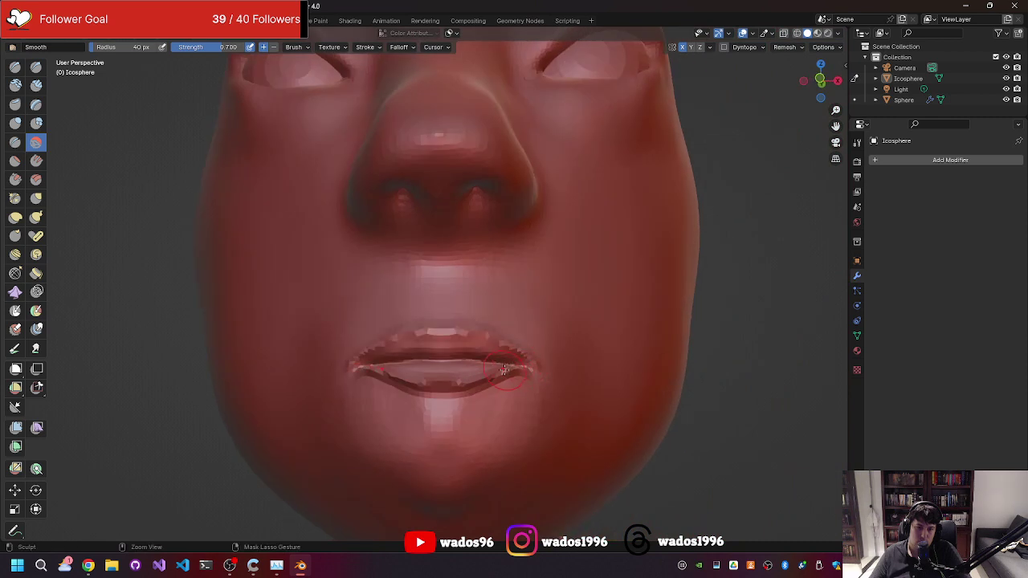
Zoom into the mouth and smooth along the lip line and upper lip.
{"action": "scroll", "coordinate": [497, 370], "scroll_direction": "up", "scroll_amount": 2}
{"action": "scroll", "coordinate": [497, 365], "scroll_direction": "up", "scroll_amount": 3}
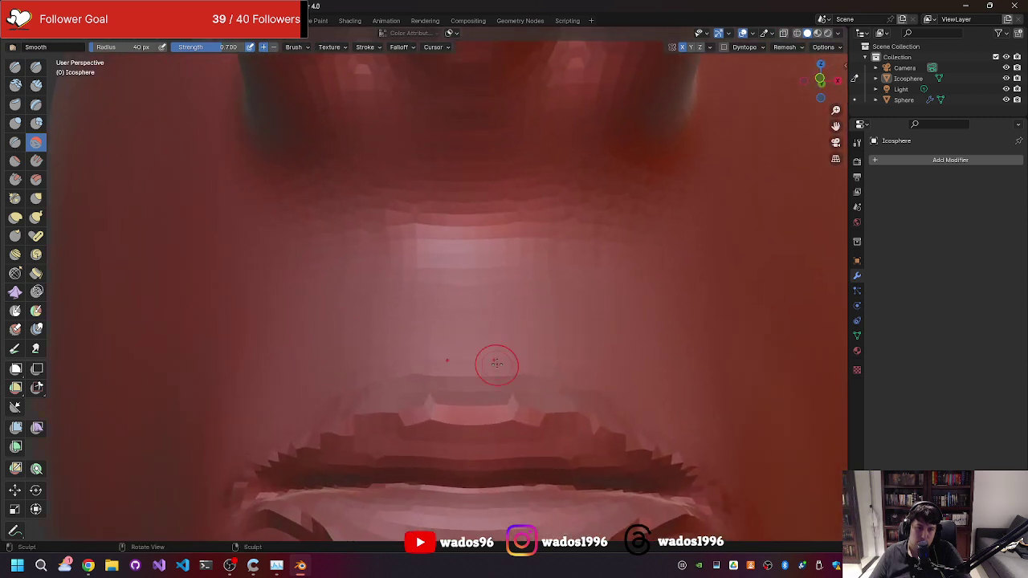
{"action": "mouse_move", "coordinate": [240, 493]}
{"action": "left_mouse_down"}
{"action": "mouse_move", "coordinate": [428, 405]}
{"action": "mouse_move", "coordinate": [498, 406]}
{"action": "left_mouse_up"}
{"action": "middle_click_drag", "start_coordinate": [498, 406], "coordinate": [406, 407]}
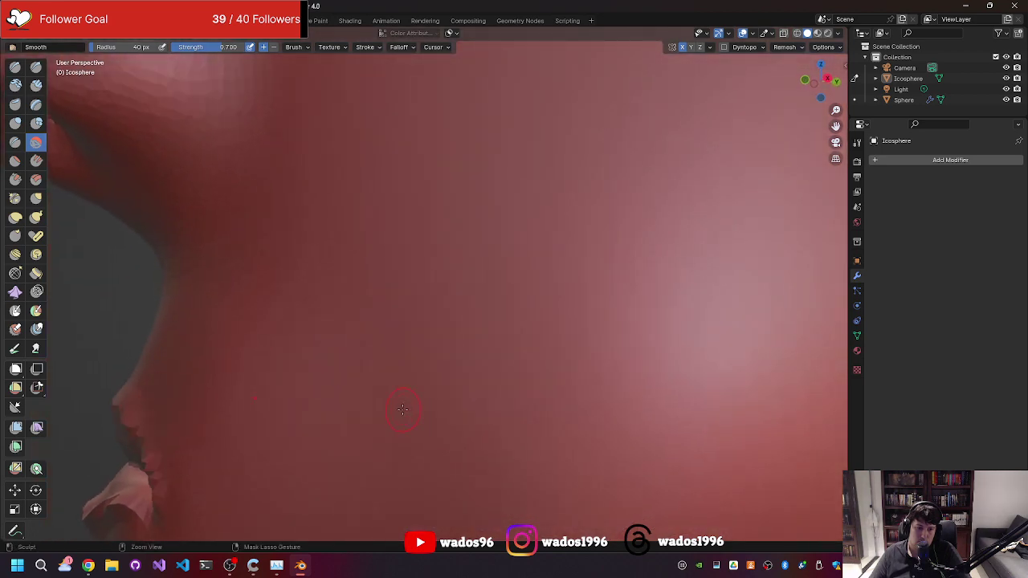
{"action": "mouse_move", "coordinate": [397, 410]}
{"action": "middle_mouse_down"}
{"action": "mouse_move", "coordinate": [571, 395]}
{"action": "mouse_move", "coordinate": [303, 431]}
{"action": "mouse_move", "coordinate": [471, 339]}
{"action": "mouse_move", "coordinate": [363, 392]}
{"action": "mouse_move", "coordinate": [344, 388]}
{"action": "mouse_move", "coordinate": [476, 404]}
{"action": "mouse_move", "coordinate": [497, 358]}
{"action": "mouse_move", "coordinate": [382, 393]}
{"action": "middle_mouse_up"}
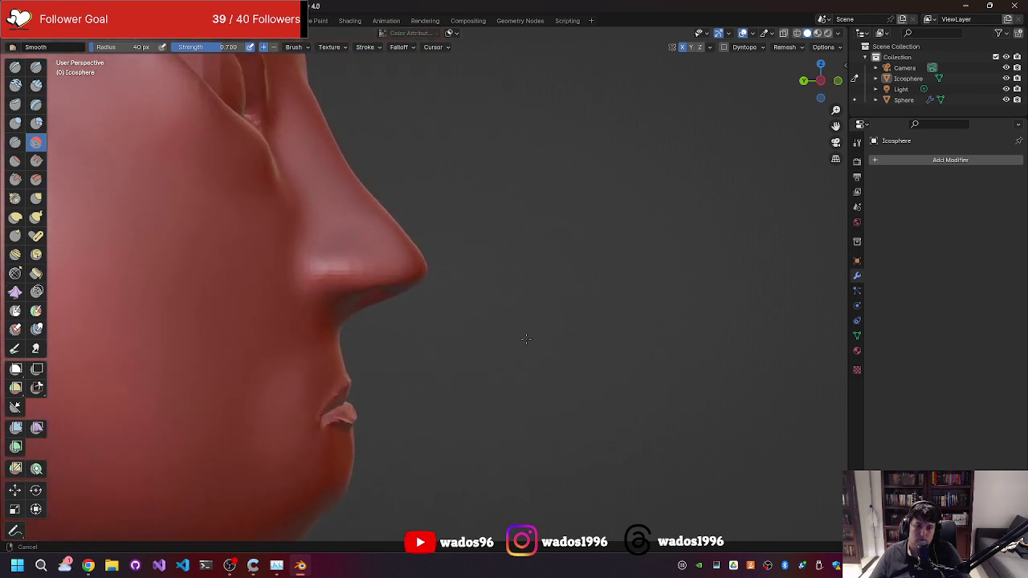
Inspect the lips head-on, then zoom out to view the whole head from above.
{"action": "scroll", "coordinate": [658, 271], "scroll_direction": "up", "scroll_amount": 5}
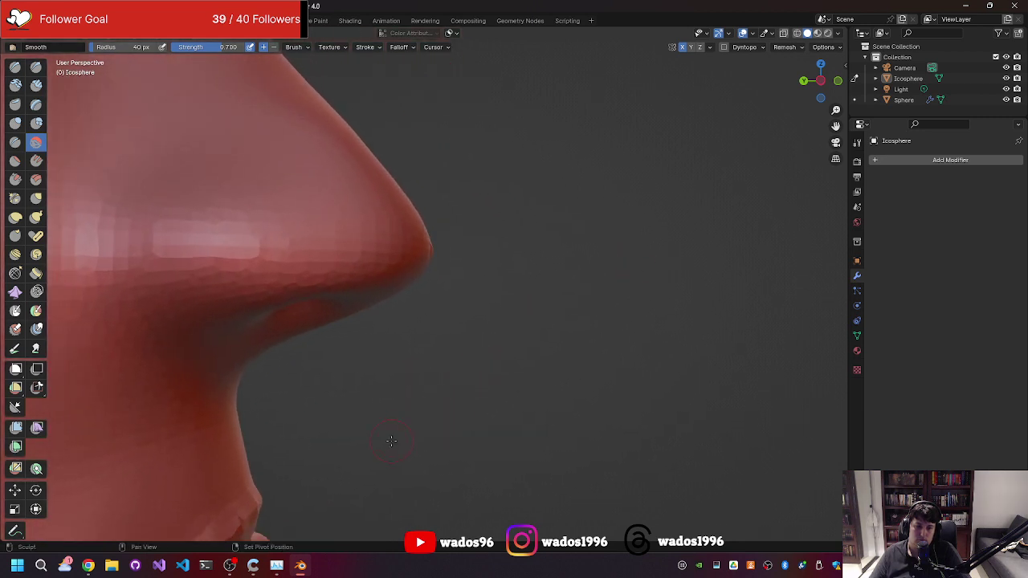
{"action": "middle_click_drag", "start_coordinate": [391, 441], "coordinate": [534, 204], "text": "shift"}
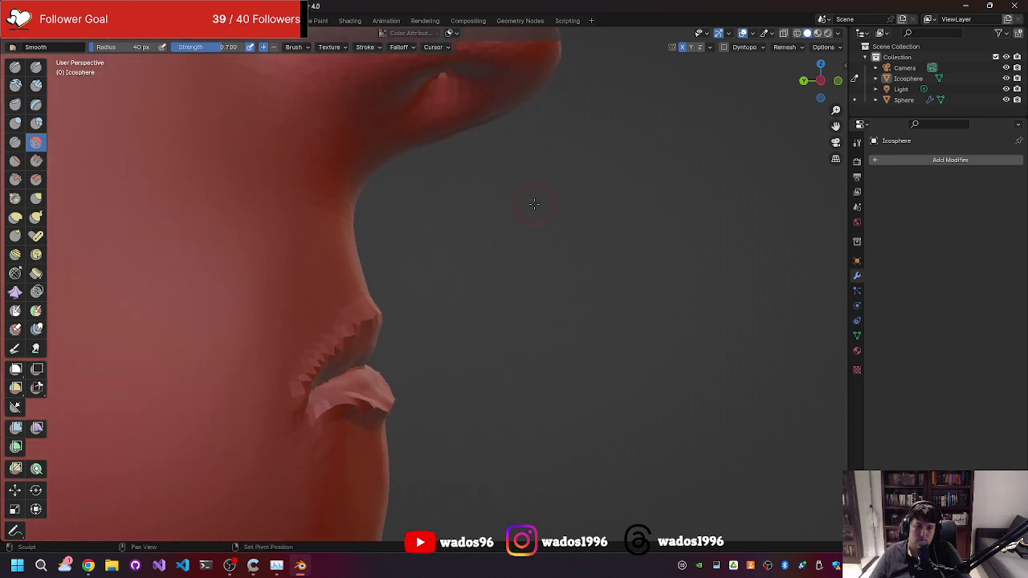
{"action": "mouse_move", "coordinate": [378, 414]}
{"action": "middle_mouse_down"}
{"action": "mouse_move", "coordinate": [396, 359]}
{"action": "mouse_move", "coordinate": [360, 369]}
{"action": "mouse_move", "coordinate": [399, 347]}
{"action": "middle_mouse_up"}
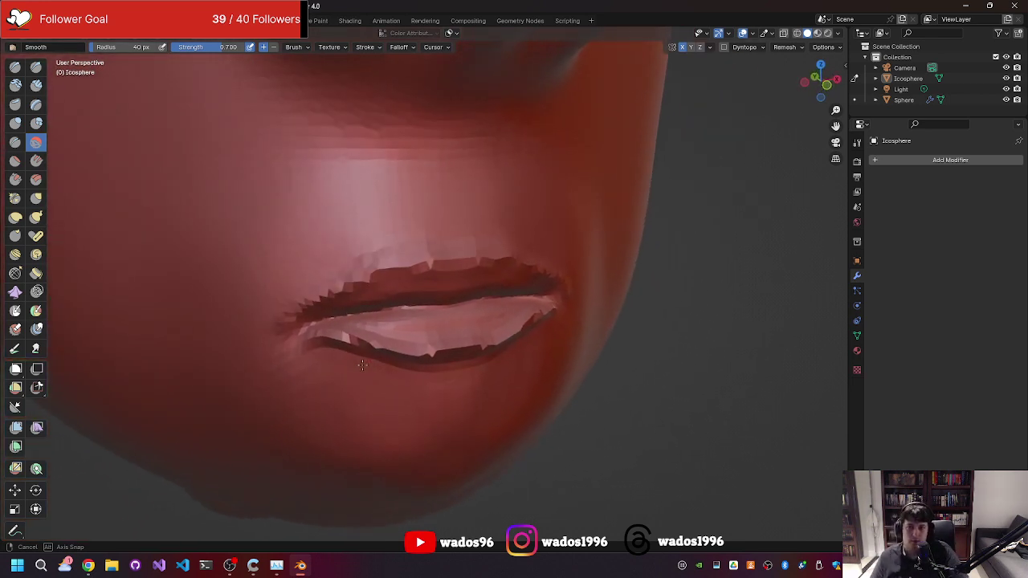
{"action": "scroll", "coordinate": [233, 432], "scroll_direction": "down", "scroll_amount": 2}
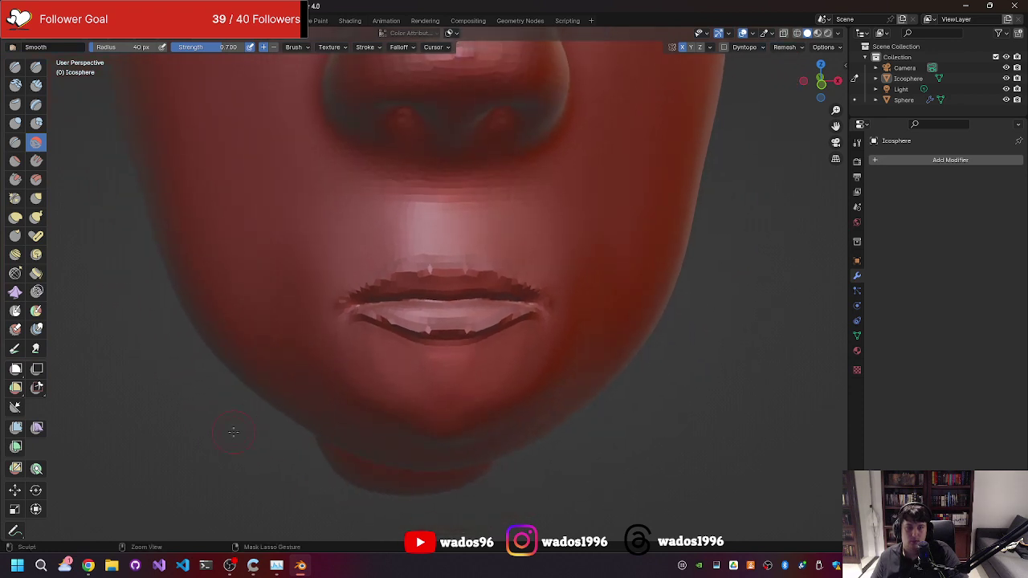
{"action": "scroll", "coordinate": [516, 329], "scroll_direction": "down", "scroll_amount": 2}
{"action": "scroll", "coordinate": [417, 353], "scroll_direction": "down", "scroll_amount": 2}
{"action": "scroll", "coordinate": [370, 366], "scroll_direction": "down", "scroll_amount": 2}
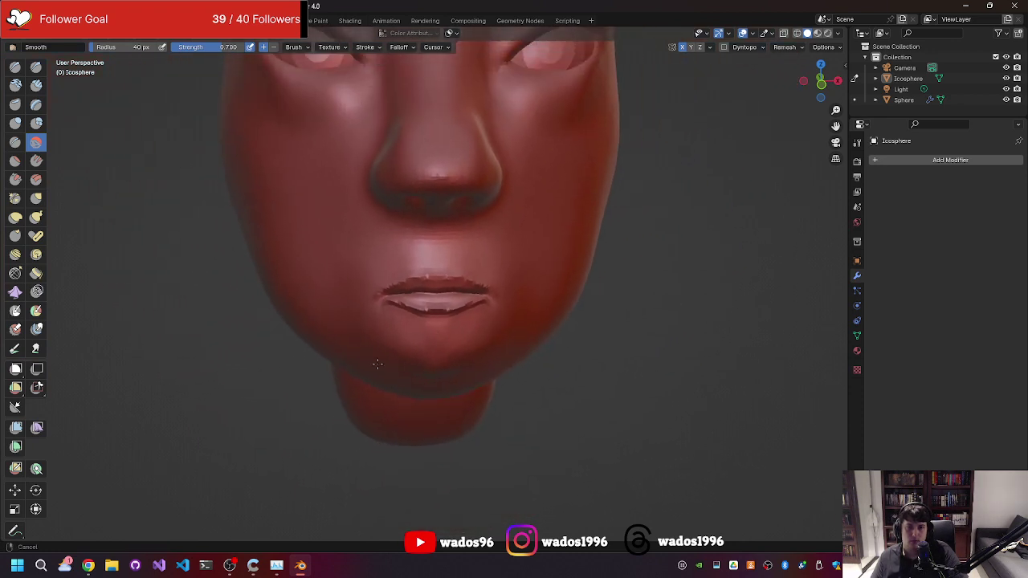
{"action": "scroll", "coordinate": [425, 359], "scroll_direction": "down", "scroll_amount": 1}
{"action": "scroll", "coordinate": [425, 359], "scroll_direction": "down", "scroll_amount": 1}
{"action": "scroll", "coordinate": [343, 392], "scroll_direction": "down", "scroll_amount": 1}
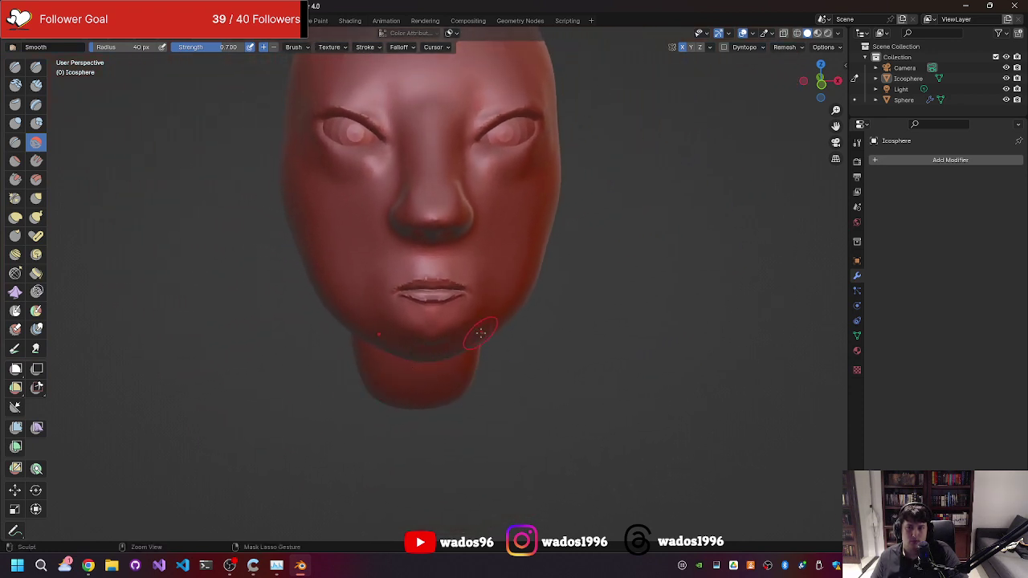
{"action": "scroll", "coordinate": [480, 332], "scroll_direction": "down", "scroll_amount": 2}
{"action": "mouse_move", "coordinate": [480, 332]}
{"action": "middle_mouse_down"}
{"action": "mouse_move", "coordinate": [349, 394]}
{"action": "mouse_move", "coordinate": [424, 387]}
{"action": "mouse_move", "coordinate": [591, 291]}
{"action": "mouse_move", "coordinate": [420, 394]}
{"action": "mouse_move", "coordinate": [479, 378]}
{"action": "mouse_move", "coordinate": [466, 329]}
{"action": "mouse_move", "coordinate": [494, 361]}
{"action": "mouse_move", "coordinate": [366, 399]}
{"action": "middle_mouse_up"}
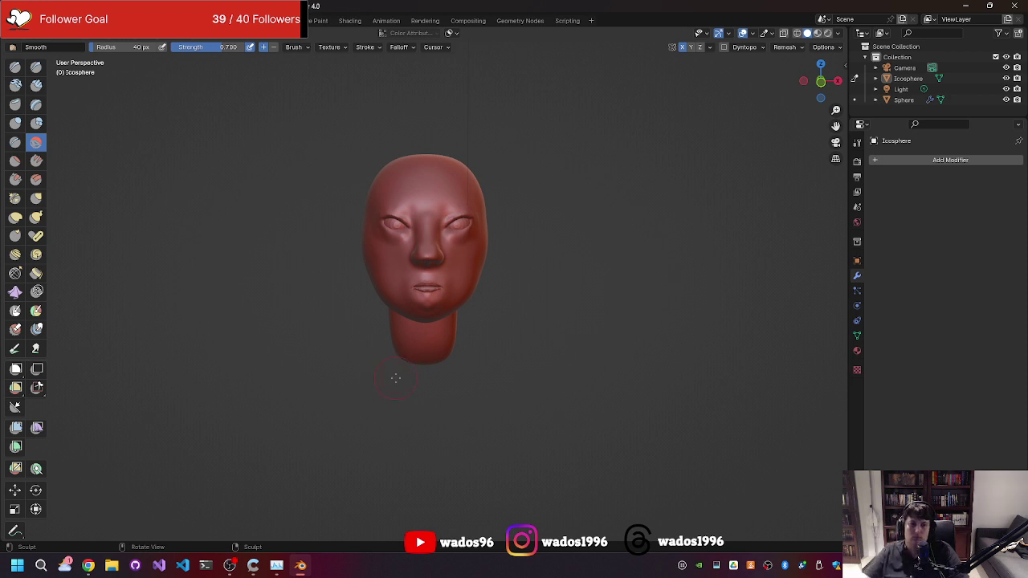
{"action": "mouse_move", "coordinate": [517, 348]}
{"action": "middle_mouse_down", "text": "ctrl"}
{"action": "mouse_move", "coordinate": [536, 361]}
{"action": "mouse_move", "coordinate": [505, 328]}
{"action": "mouse_move", "coordinate": [549, 336]}
{"action": "middle_mouse_up", "text": "ctrl"}
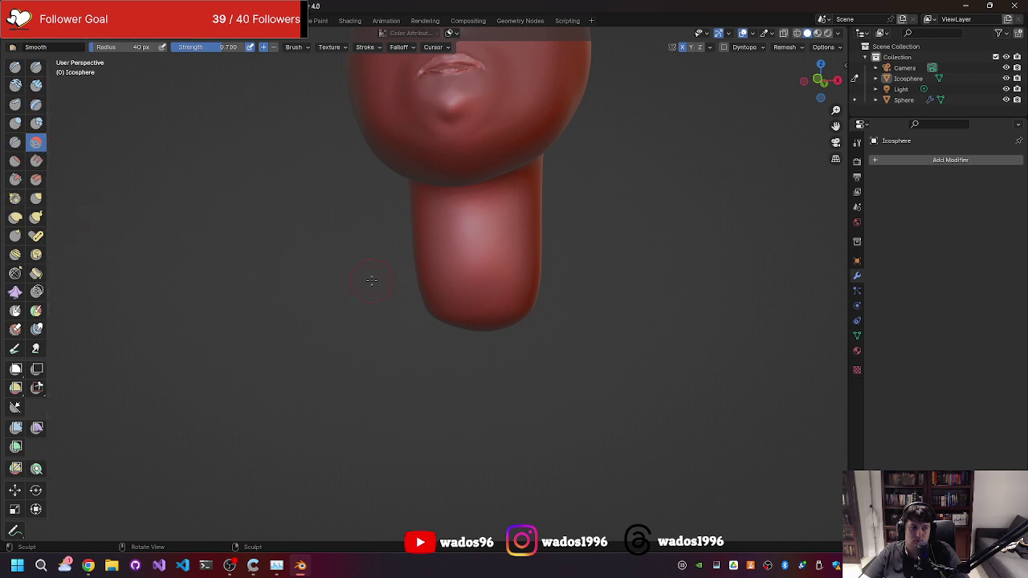
{"action": "middle_click_drag", "start_coordinate": [394, 278], "coordinate": [427, 298]}
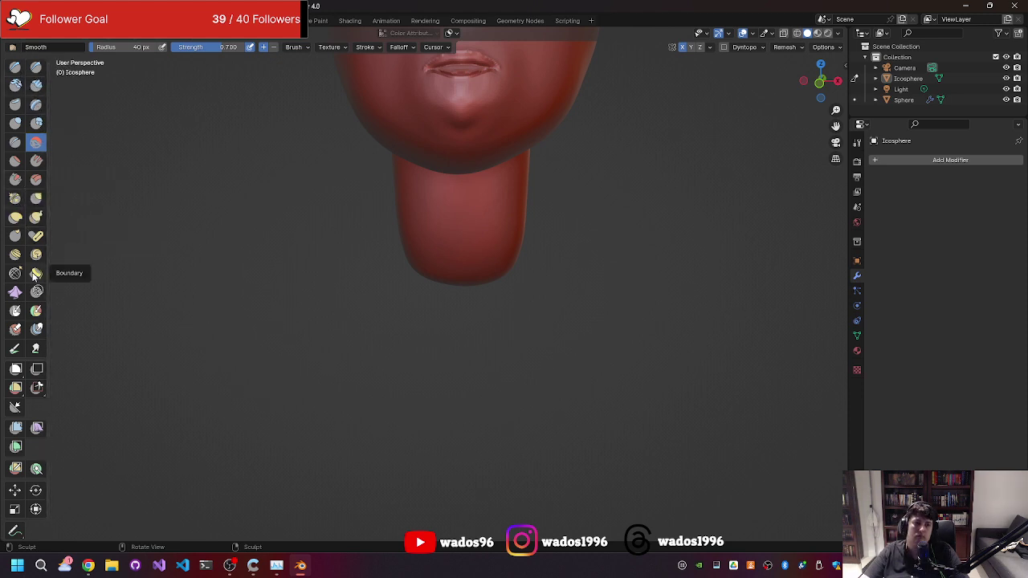
Paint a mask over the bottom end of the neck with the Mask brush.
{"action": "key", "text": "alt+a"}
{"action": "key", "text": "alt+a"}
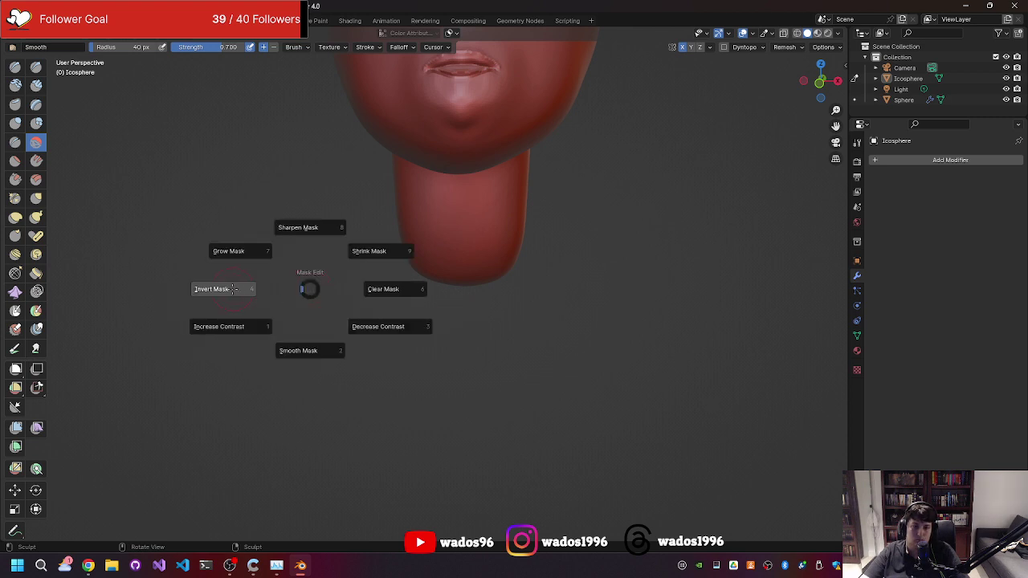
{"action": "left_click", "coordinate": [183, 185]}
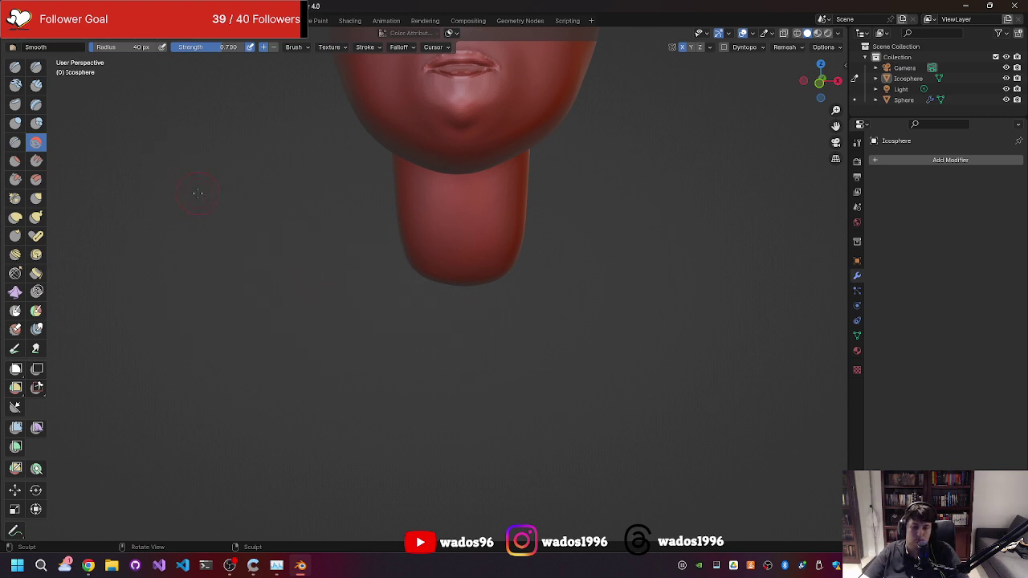
{"action": "mouse_move", "coordinate": [438, 291]}
{"action": "middle_mouse_down"}
{"action": "mouse_move", "coordinate": [475, 287]}
{"action": "mouse_move", "coordinate": [479, 227]}
{"action": "middle_mouse_up"}
{"action": "key", "text": "m"}
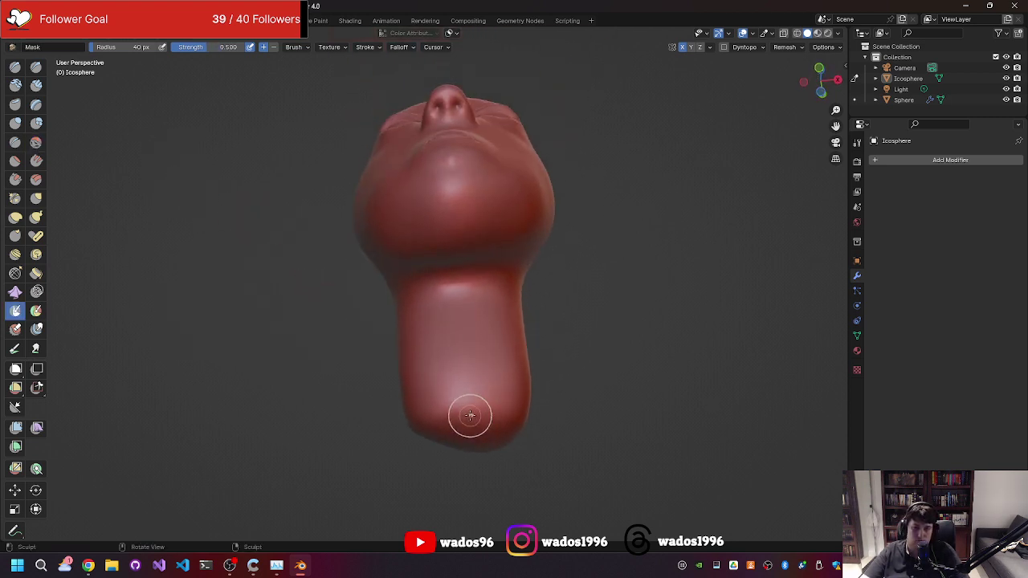
{"action": "left_click_drag", "start_coordinate": [470, 415], "coordinate": [443, 434]}
{"action": "mouse_move", "coordinate": [550, 454]}
{"action": "middle_mouse_down"}
{"action": "mouse_move", "coordinate": [615, 298]}
{"action": "mouse_move", "coordinate": [615, 268]}
{"action": "mouse_move", "coordinate": [598, 263]}
{"action": "middle_mouse_up"}
{"action": "mouse_move", "coordinate": [554, 434]}
{"action": "left_mouse_down"}
{"action": "mouse_move", "coordinate": [578, 385]}
{"action": "mouse_move", "coordinate": [521, 386]}
{"action": "mouse_move", "coordinate": [555, 376]}
{"action": "mouse_move", "coordinate": [582, 425]}
{"action": "left_mouse_up"}
Clear and repaint the neck-end mask, then invert it so the head is protected.
{"action": "key", "text": "alt+m"}
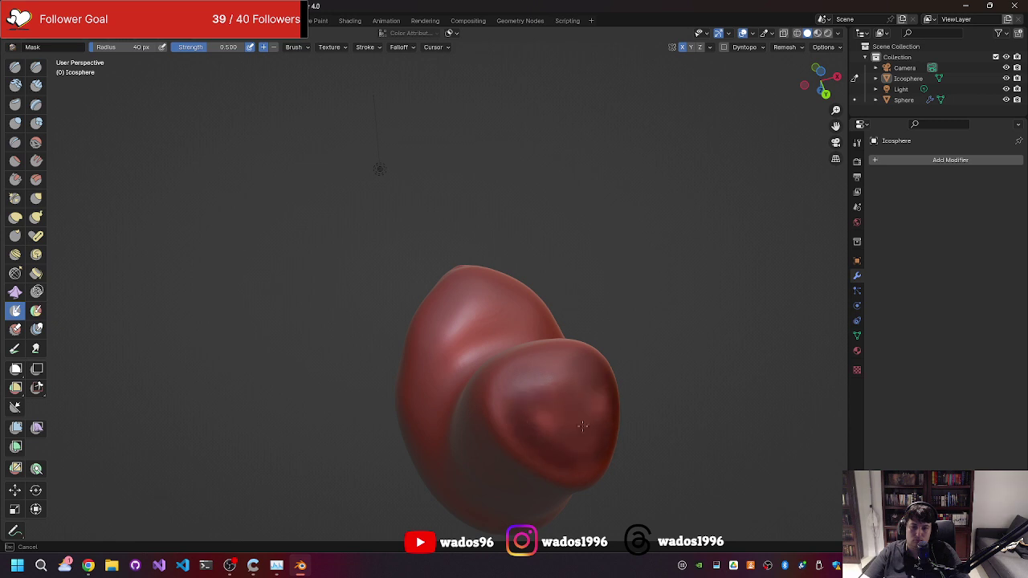
{"action": "left_click_drag", "start_coordinate": [560, 393], "coordinate": [516, 374]}
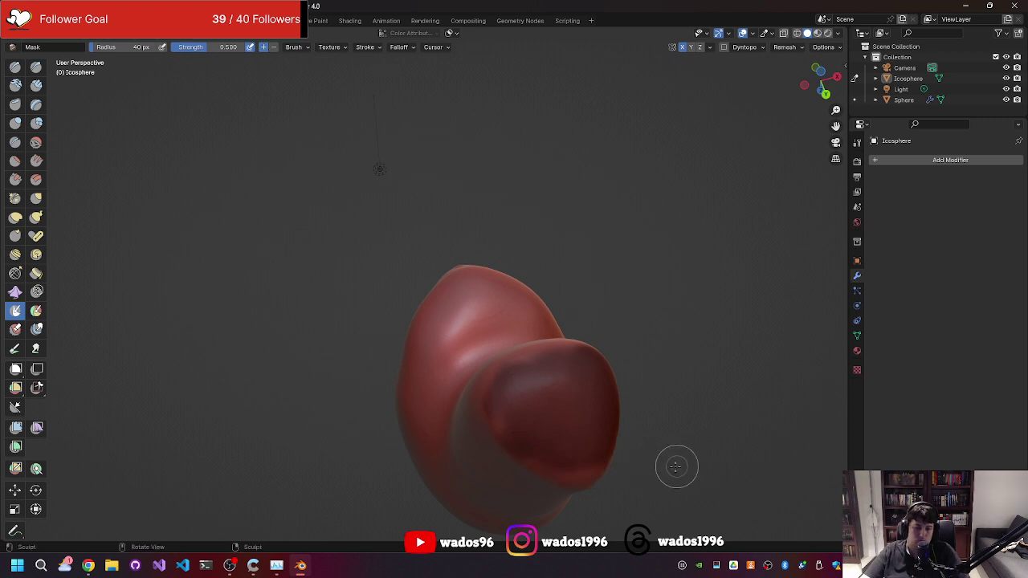
{"action": "mouse_move", "coordinate": [676, 466]}
{"action": "middle_mouse_down"}
{"action": "mouse_move", "coordinate": [615, 535]}
{"action": "mouse_move", "coordinate": [611, 65]}
{"action": "middle_mouse_up"}
{"action": "key", "text": "a"}
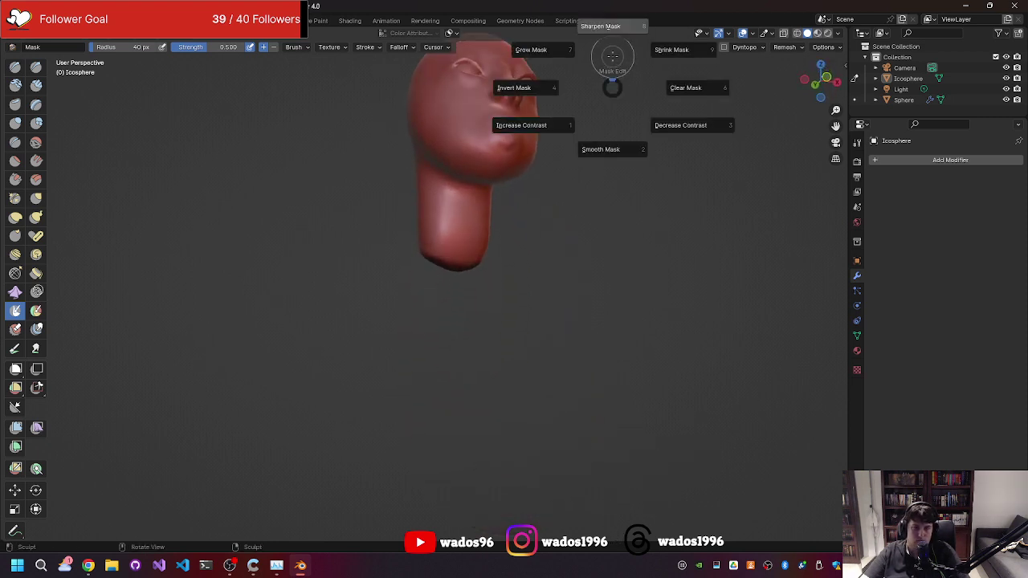
{"action": "left_click", "coordinate": [526, 86]}
Select the Thumb brush from the sculpt tool list.
{"action": "mouse_move", "coordinate": [549, 154]}
{"action": "middle_mouse_down"}
{"action": "mouse_move", "coordinate": [557, 92]}
{"action": "mouse_move", "coordinate": [527, 211]}
{"action": "middle_mouse_up"}
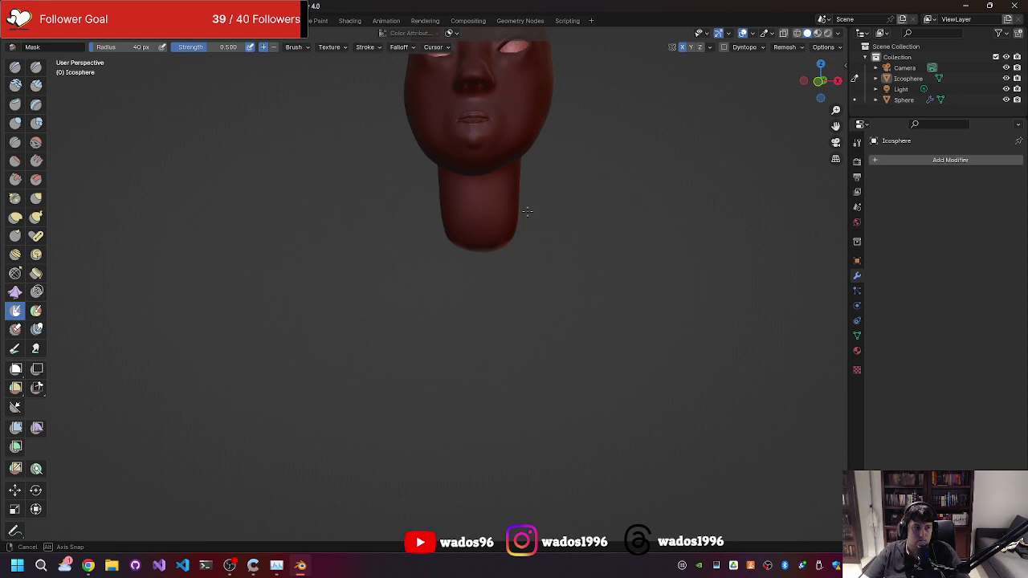
{"action": "mouse_move", "coordinate": [527, 211]}
{"action": "middle_mouse_down"}
{"action": "mouse_move", "coordinate": [608, 197]}
{"action": "mouse_move", "coordinate": [528, 187]}
{"action": "mouse_move", "coordinate": [526, 203]}
{"action": "mouse_move", "coordinate": [539, 190]}
{"action": "mouse_move", "coordinate": [557, 218]}
{"action": "mouse_move", "coordinate": [551, 246]}
{"action": "mouse_move", "coordinate": [587, 159]}
{"action": "mouse_move", "coordinate": [565, 161]}
{"action": "mouse_move", "coordinate": [543, 222]}
{"action": "mouse_move", "coordinate": [497, 289]}
{"action": "mouse_move", "coordinate": [571, 348]}
{"action": "mouse_move", "coordinate": [522, 321]}
{"action": "mouse_move", "coordinate": [514, 289]}
{"action": "mouse_move", "coordinate": [512, 245]}
{"action": "mouse_move", "coordinate": [564, 215]}
{"action": "middle_mouse_up"}
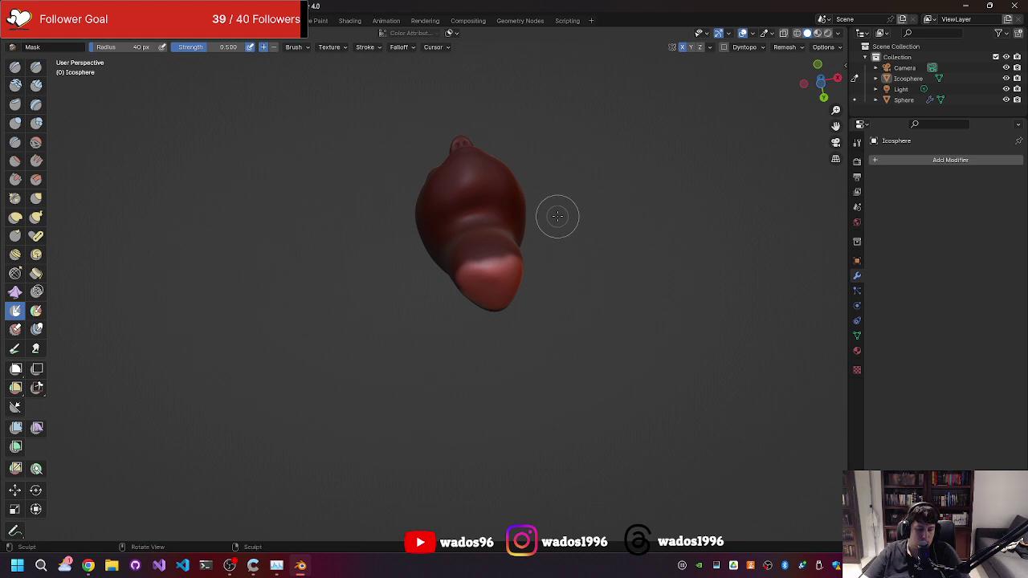
{"action": "key", "text": "shift+space"}
{"action": "left_click", "coordinate": [548, 220]}
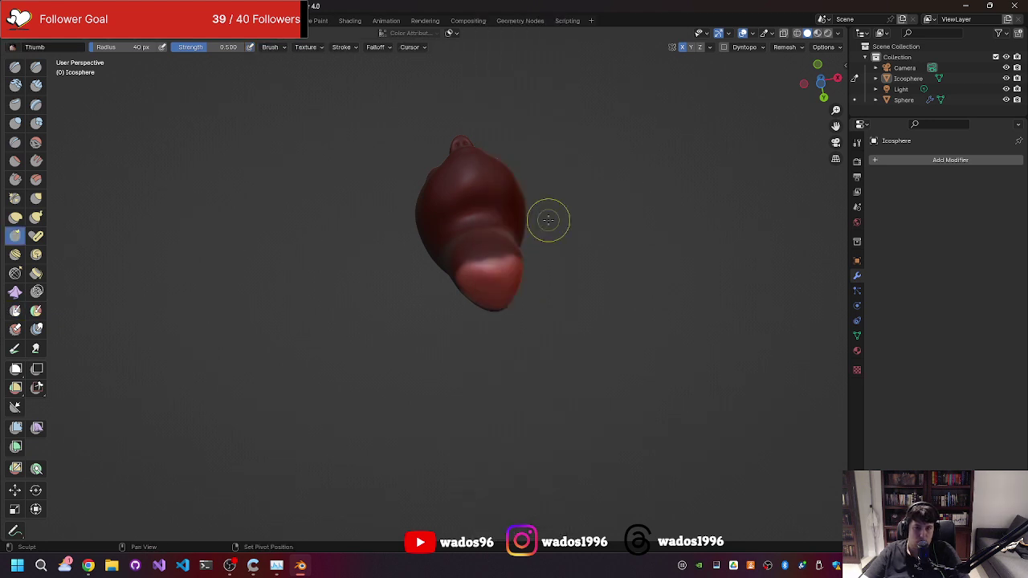
{"action": "key", "text": "shift+space"}
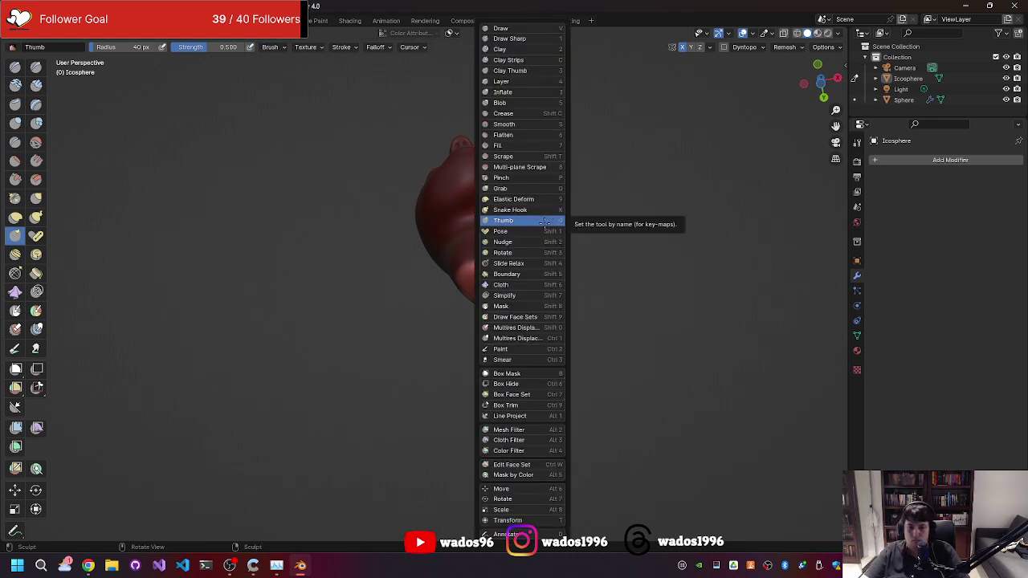
{"action": "left_click", "coordinate": [514, 487]}
{"action": "middle_click_drag", "start_coordinate": [532, 337], "coordinate": [543, 427]}
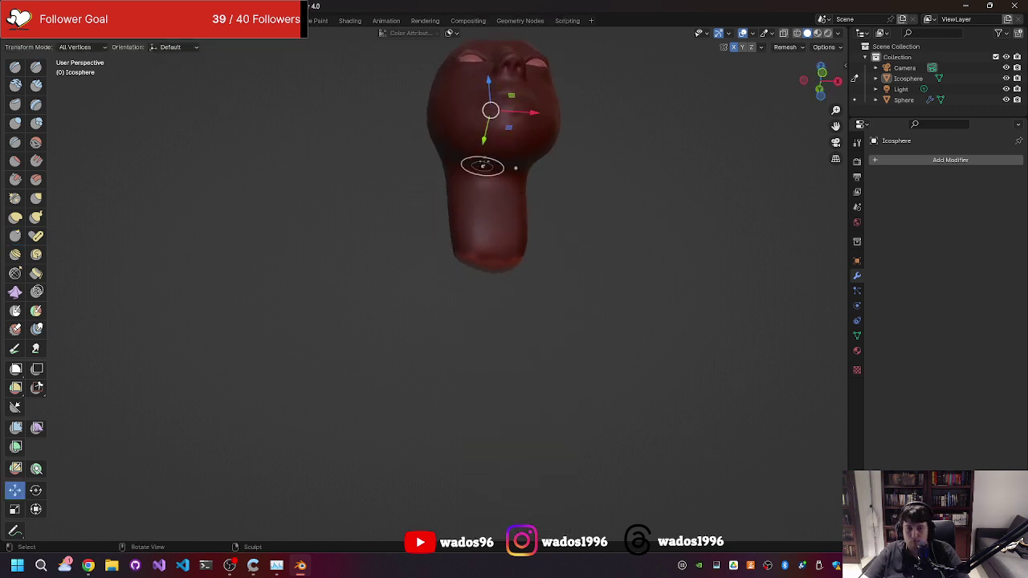
{"action": "left_click_drag", "start_coordinate": [488, 80], "coordinate": [459, 401]}
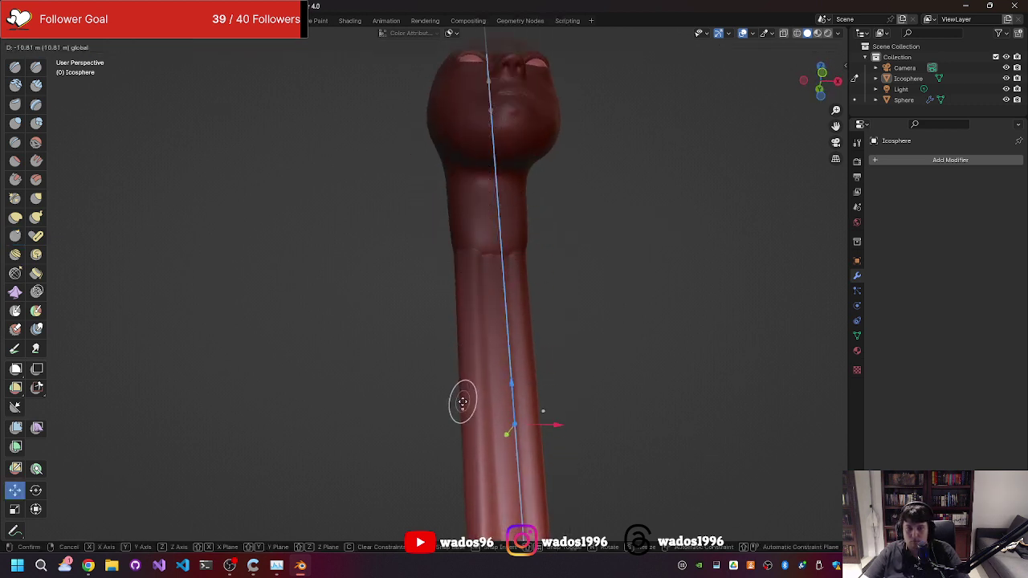
{"action": "scroll", "coordinate": [557, 340], "scroll_direction": "down", "scroll_amount": 2}
{"action": "scroll", "coordinate": [592, 337], "scroll_direction": "down", "scroll_amount": 2}
{"action": "middle_click_drag", "start_coordinate": [592, 337], "coordinate": [475, 335]}
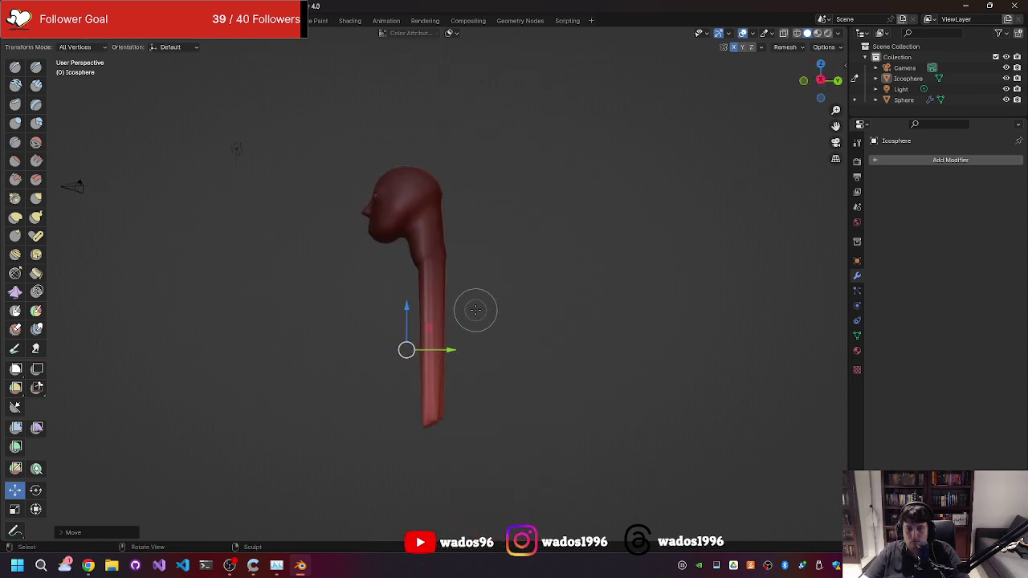
{"action": "scroll", "coordinate": [474, 312], "scroll_direction": "up", "scroll_amount": 5}
{"action": "mouse_move", "coordinate": [467, 313]}
{"action": "middle_mouse_down"}
{"action": "mouse_move", "coordinate": [670, 284]}
{"action": "mouse_move", "coordinate": [636, 329]}
{"action": "middle_mouse_up"}
{"action": "scroll", "coordinate": [637, 329], "scroll_direction": "down", "scroll_amount": 3}
{"action": "scroll", "coordinate": [731, 319], "scroll_direction": "down", "scroll_amount": 3}
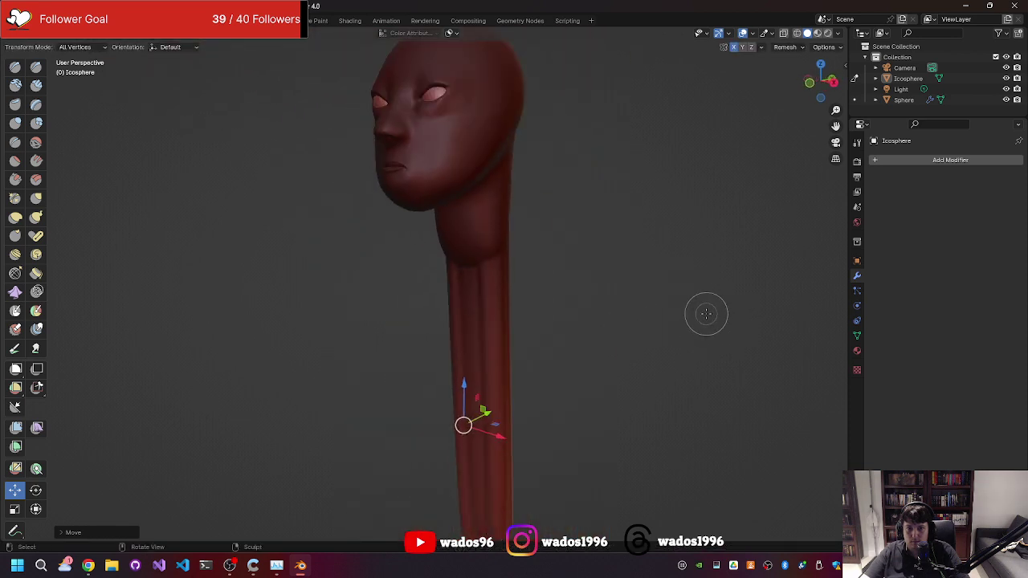
{"action": "mouse_move", "coordinate": [707, 314]}
{"action": "middle_mouse_down"}
{"action": "mouse_move", "coordinate": [773, 238]}
{"action": "mouse_move", "coordinate": [805, 280]}
{"action": "mouse_move", "coordinate": [683, 284]}
{"action": "mouse_move", "coordinate": [709, 287]}
{"action": "mouse_move", "coordinate": [627, 305]}
{"action": "middle_mouse_up"}
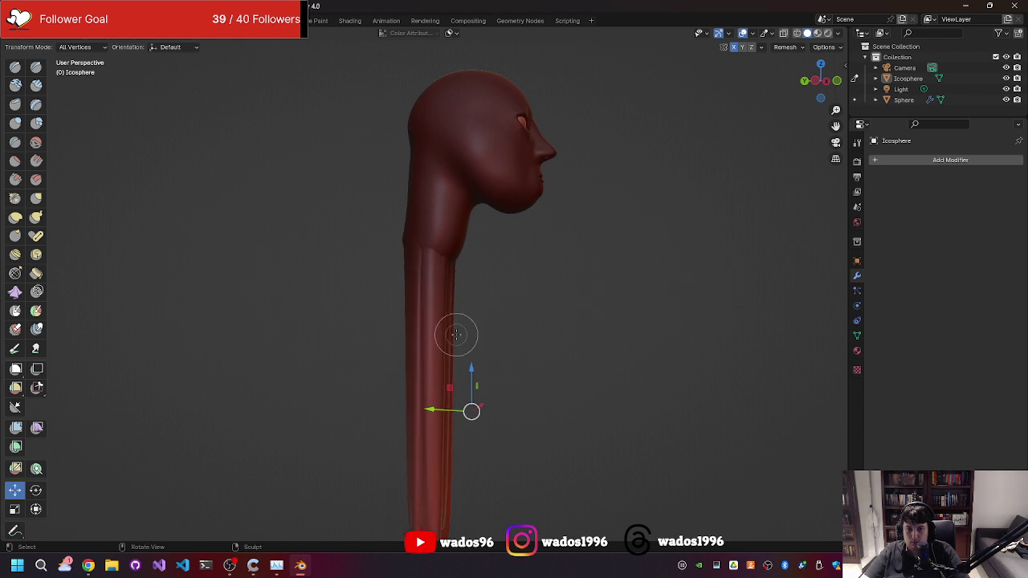
{"action": "key", "text": "h"}
{"action": "mouse_move", "coordinate": [475, 74]}
{"action": "left_mouse_down"}
{"action": "mouse_move", "coordinate": [443, 211]}
{"action": "mouse_move", "coordinate": [404, 236]}
{"action": "mouse_move", "coordinate": [415, 240]}
{"action": "left_mouse_up"}
{"action": "mouse_move", "coordinate": [408, 241]}
{"action": "middle_mouse_down"}
{"action": "mouse_move", "coordinate": [355, 264]}
{"action": "mouse_move", "coordinate": [263, 261]}
{"action": "middle_mouse_up"}
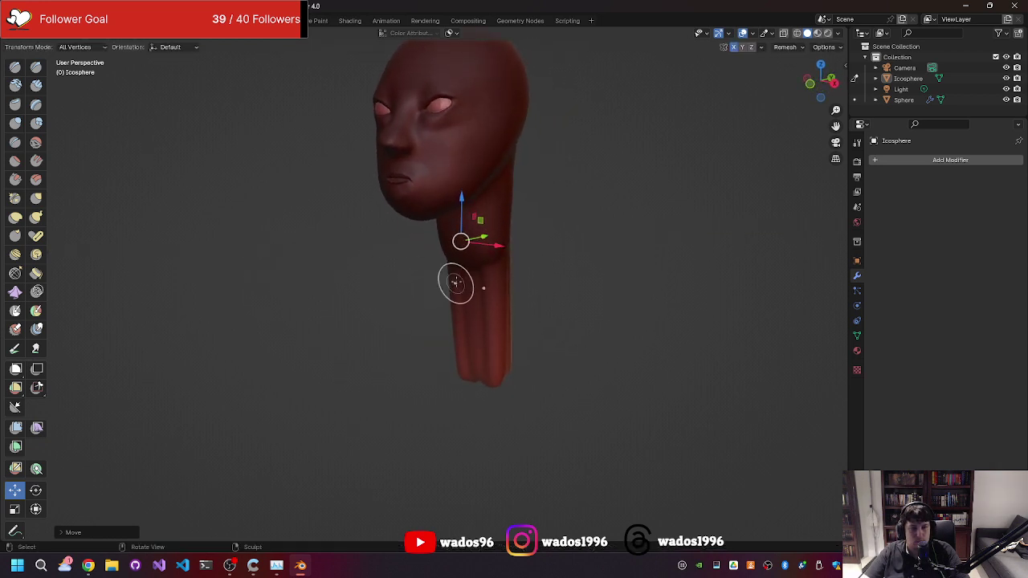
{"action": "mouse_move", "coordinate": [431, 256]}
{"action": "middle_mouse_down"}
{"action": "mouse_move", "coordinate": [449, 241]}
{"action": "mouse_move", "coordinate": [354, 243]}
{"action": "mouse_move", "coordinate": [492, 245]}
{"action": "mouse_move", "coordinate": [473, 208]}
{"action": "middle_mouse_up"}
{"action": "left_click_drag", "start_coordinate": [469, 195], "coordinate": [480, 369]}
{"action": "left_click_drag", "start_coordinate": [476, 404], "coordinate": [477, 404]}
{"action": "scroll", "coordinate": [530, 319], "scroll_direction": "down", "scroll_amount": 5}
{"action": "middle_click_drag", "start_coordinate": [530, 319], "coordinate": [522, 312]}
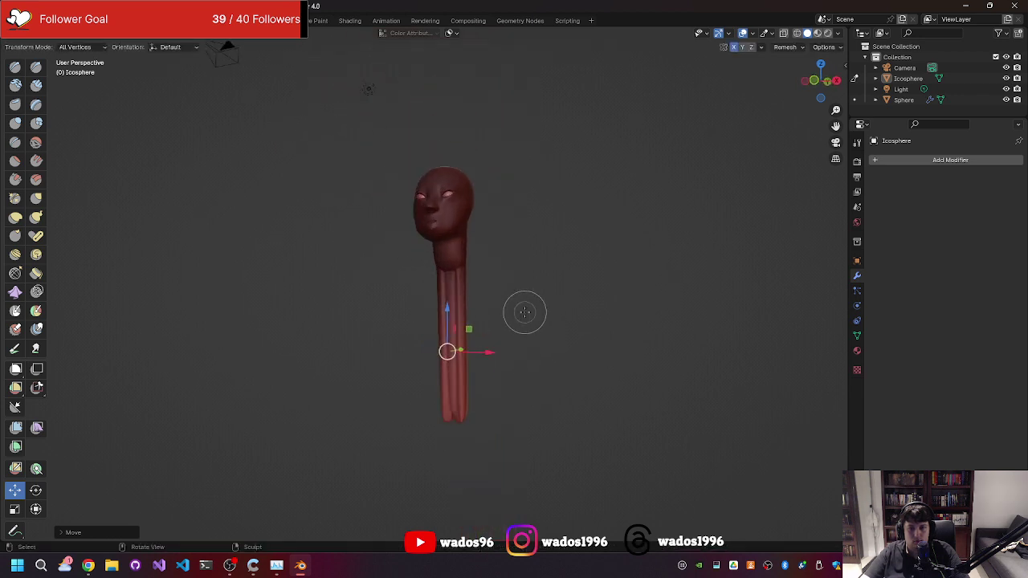
{"action": "scroll", "coordinate": [522, 316], "scroll_direction": "up", "scroll_amount": 2}
{"action": "key", "text": "ctrl+z"}
{"action": "left_click_drag", "start_coordinate": [453, 221], "coordinate": [462, 233]}
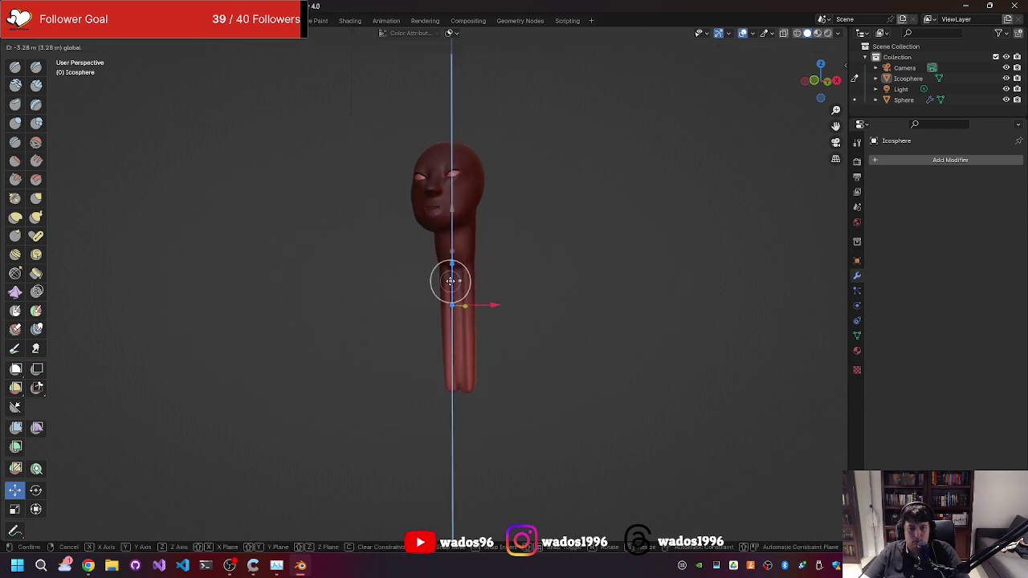
{"action": "key", "text": "ctrl+z"}
{"action": "mouse_move", "coordinate": [572, 257]}
{"action": "middle_mouse_down"}
{"action": "mouse_move", "coordinate": [518, 270]}
{"action": "mouse_move", "coordinate": [523, 259]}
{"action": "middle_mouse_up"}
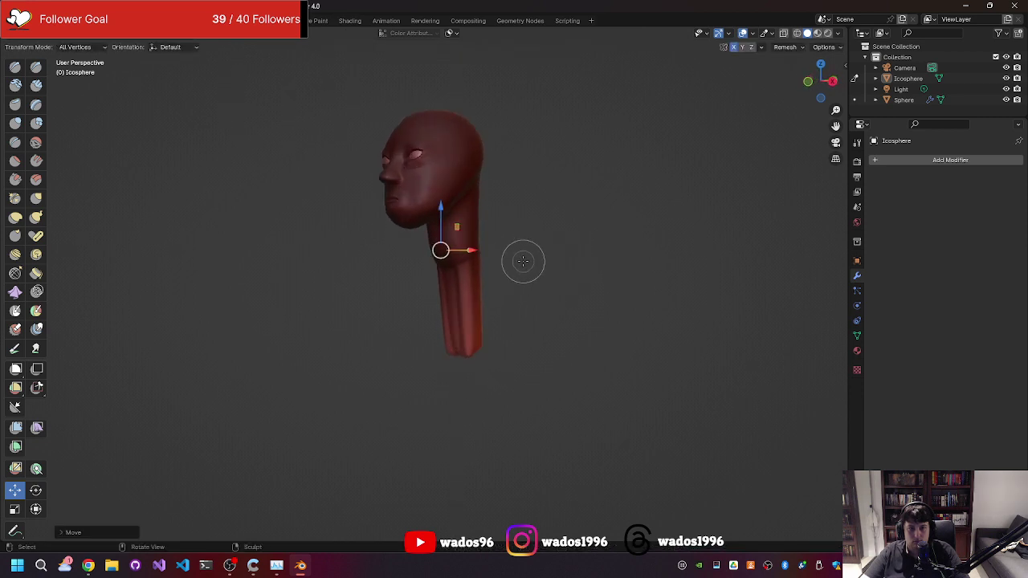
{"action": "scroll", "coordinate": [534, 251], "scroll_direction": "up", "scroll_amount": 5}
Clear the neck mask and try the Inflate brush, undoing its streak marks.
{"action": "key", "text": "a"}
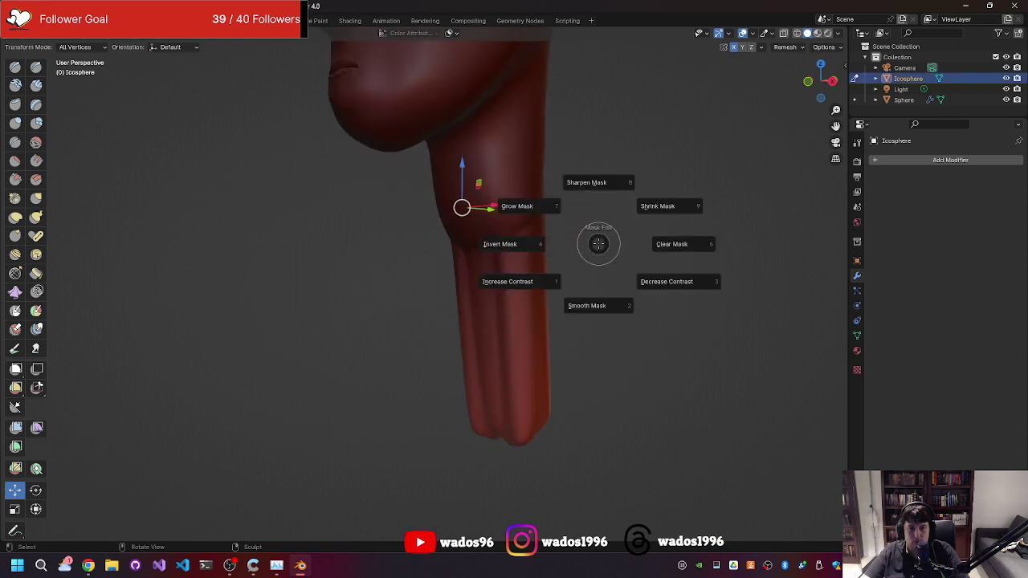
{"action": "left_click", "coordinate": [636, 239]}
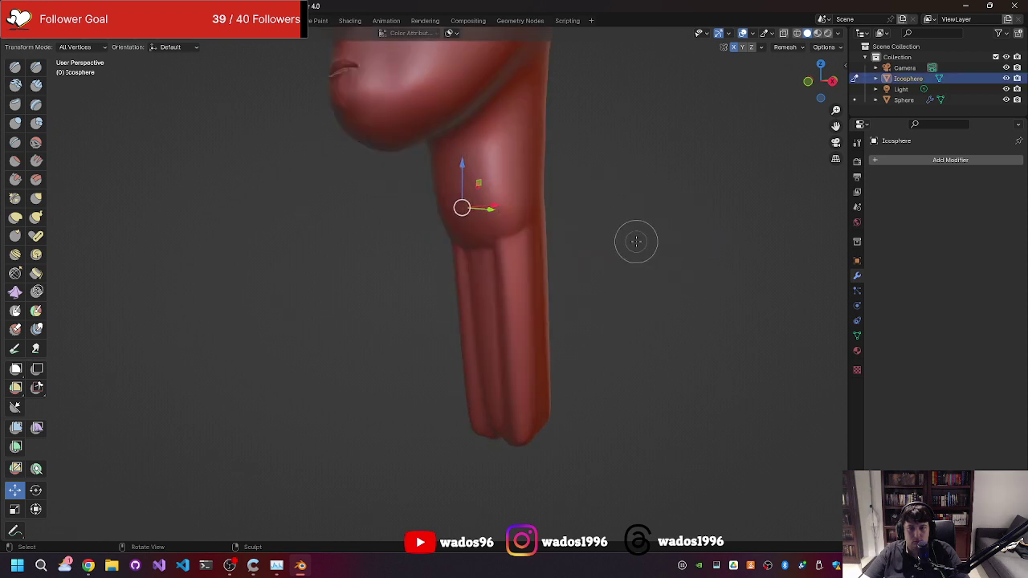
{"action": "middle_click_drag", "start_coordinate": [636, 241], "coordinate": [598, 249]}
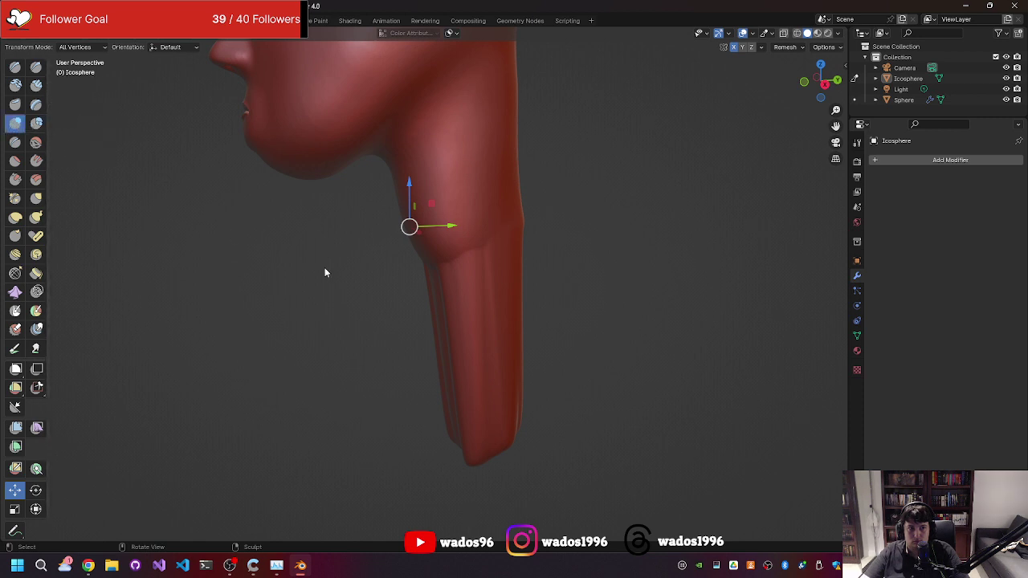
{"action": "key", "text": "i"}
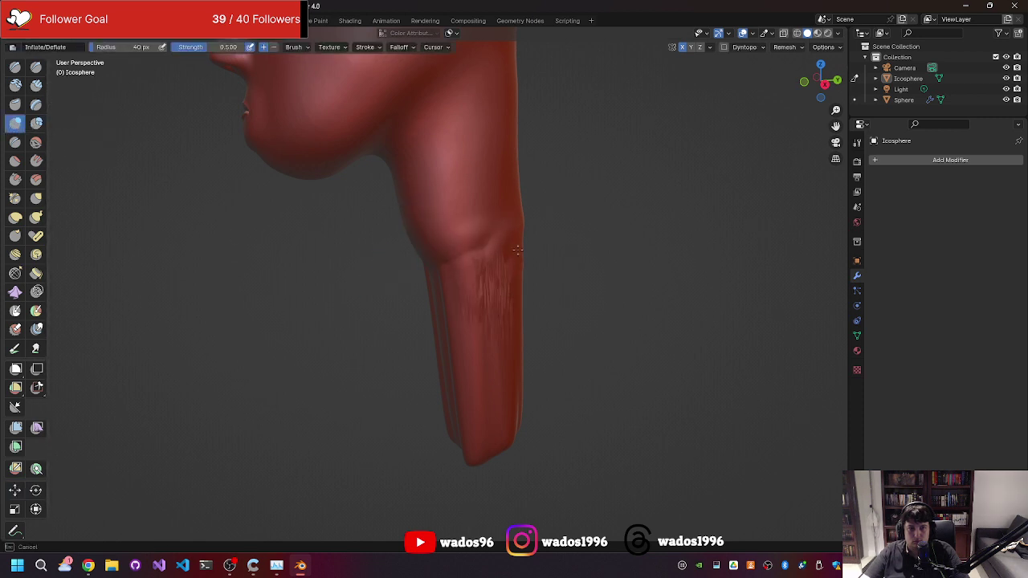
{"action": "key", "text": "ctrl+z"}
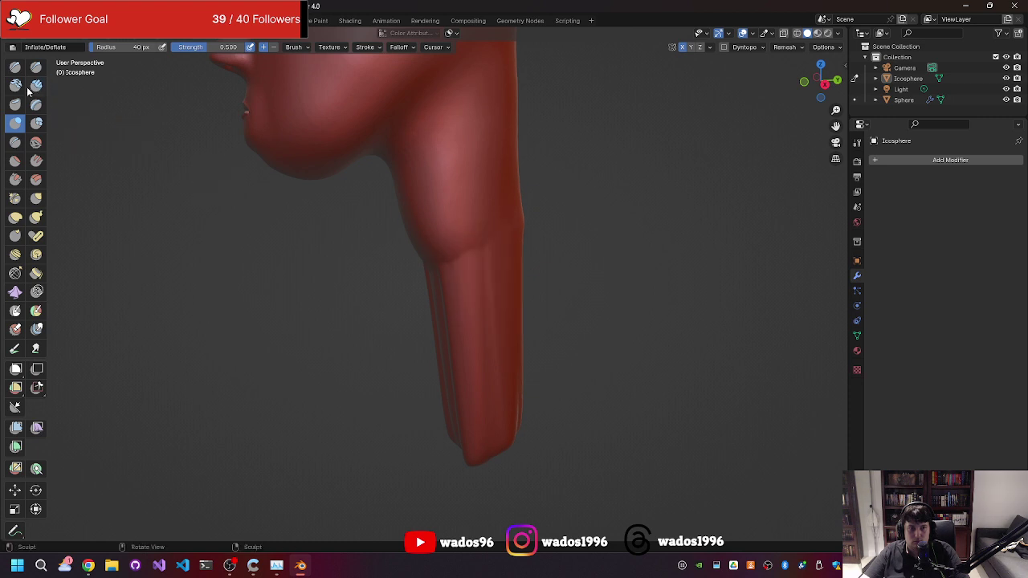
Build clay ridges along the neck, then undo them back to the short neck stub.
{"action": "mouse_move", "coordinate": [495, 291]}
{"action": "left_mouse_down"}
{"action": "mouse_move", "coordinate": [482, 241]}
{"action": "mouse_move", "coordinate": [490, 321]}
{"action": "left_mouse_up"}
{"action": "mouse_move", "coordinate": [450, 273]}
{"action": "left_mouse_down"}
{"action": "mouse_move", "coordinate": [482, 401]}
{"action": "mouse_move", "coordinate": [525, 257]}
{"action": "mouse_move", "coordinate": [482, 233]}
{"action": "mouse_move", "coordinate": [542, 256]}
{"action": "left_mouse_up"}
{"action": "middle_click_drag", "start_coordinate": [554, 274], "coordinate": [672, 250]}
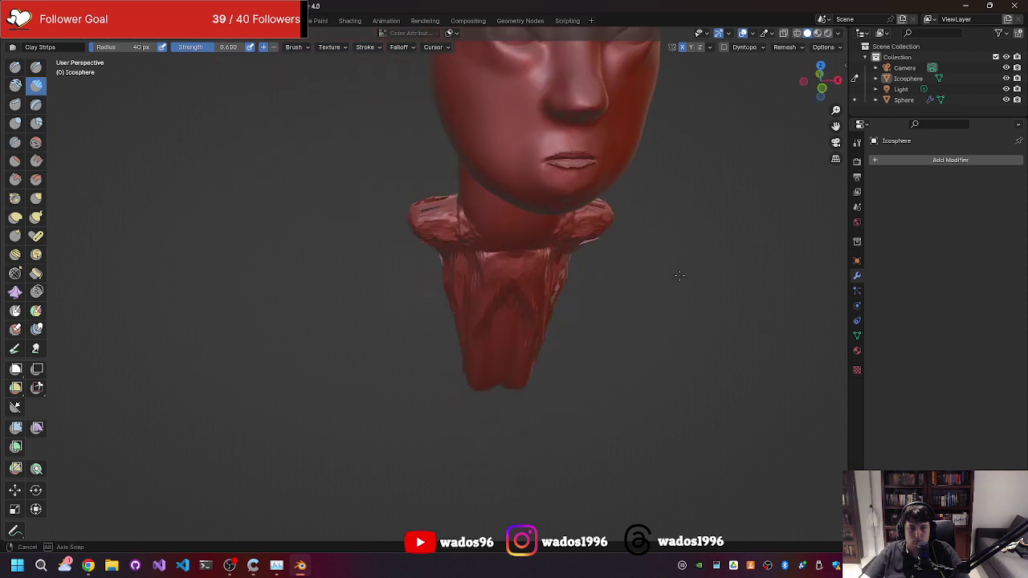
{"action": "key", "text": "ctrl+z"}
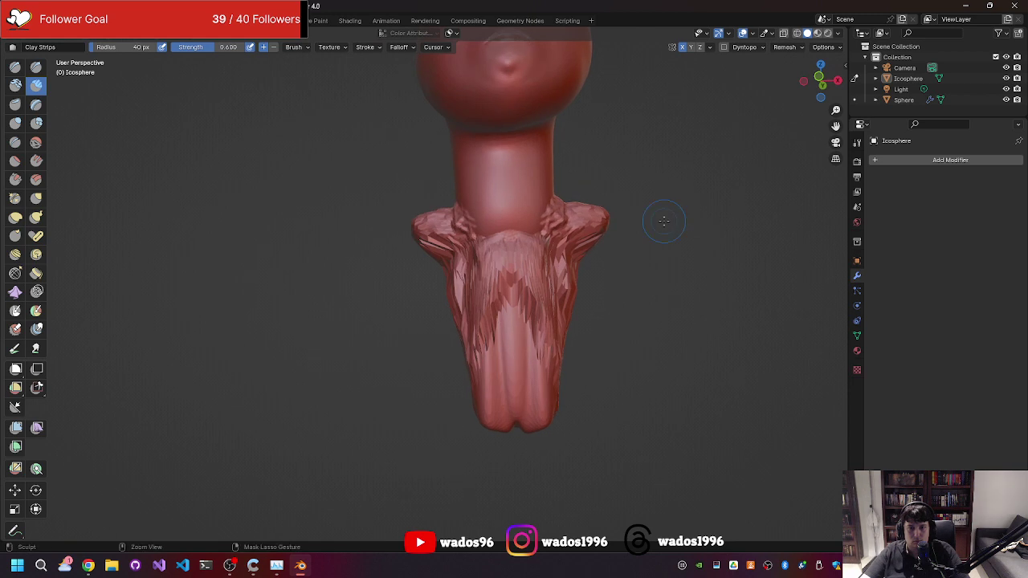
{"action": "key", "text": "ctrl+z"}
{"action": "key", "text": "ctrl+z"}
{"action": "key", "text": "ctrl+z"}
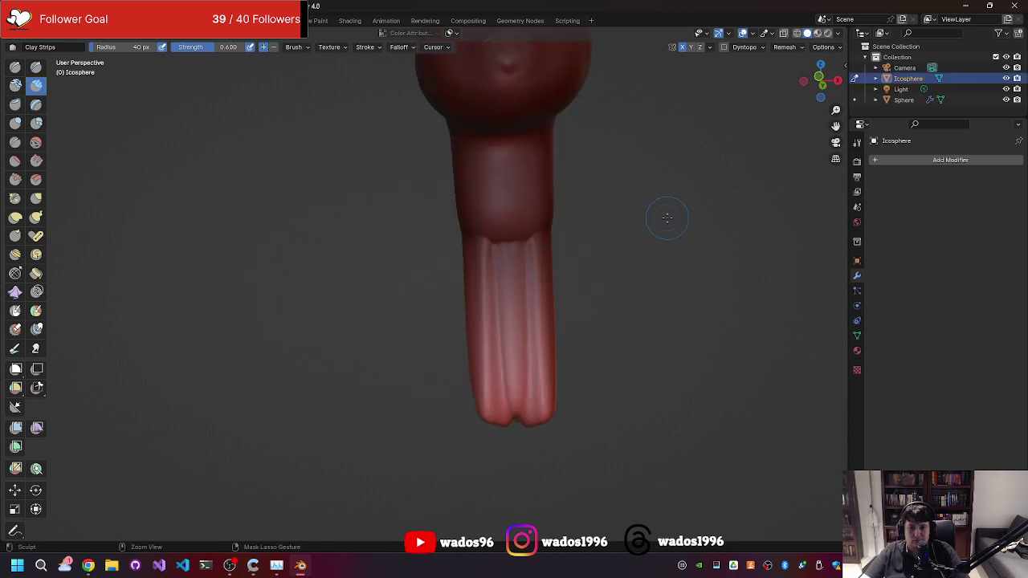
{"action": "key", "text": "ctrl+z"}
{"action": "mouse_move", "coordinate": [666, 216]}
{"action": "middle_mouse_down"}
{"action": "mouse_move", "coordinate": [639, 326]}
{"action": "mouse_move", "coordinate": [618, 273]}
{"action": "middle_mouse_up"}
Zoom in on the mouth and lay a first clay stroke across it.
{"action": "scroll", "coordinate": [654, 298], "scroll_direction": "up", "scroll_amount": 4}
{"action": "scroll", "coordinate": [591, 260], "scroll_direction": "up", "scroll_amount": 3}
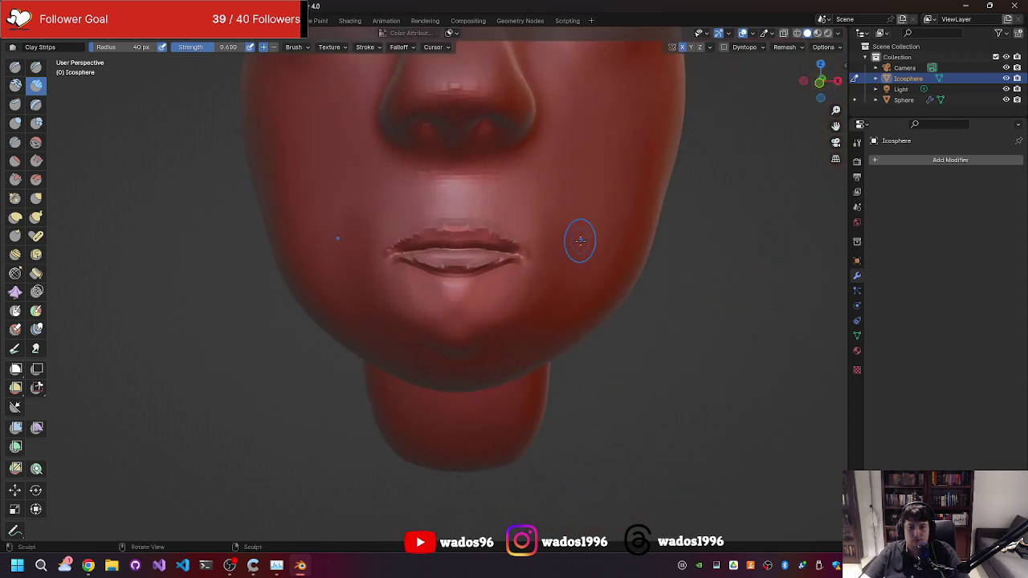
{"action": "scroll", "coordinate": [578, 236], "scroll_direction": "up", "scroll_amount": 5}
{"action": "scroll", "coordinate": [592, 233], "scroll_direction": "down", "scroll_amount": 5}
{"action": "mouse_move", "coordinate": [599, 233]}
{"action": "left_mouse_down"}
{"action": "mouse_move", "coordinate": [440, 260]}
{"action": "mouse_move", "coordinate": [490, 243]}
{"action": "left_mouse_up"}
{"action": "middle_click_drag", "start_coordinate": [501, 244], "coordinate": [511, 244]}
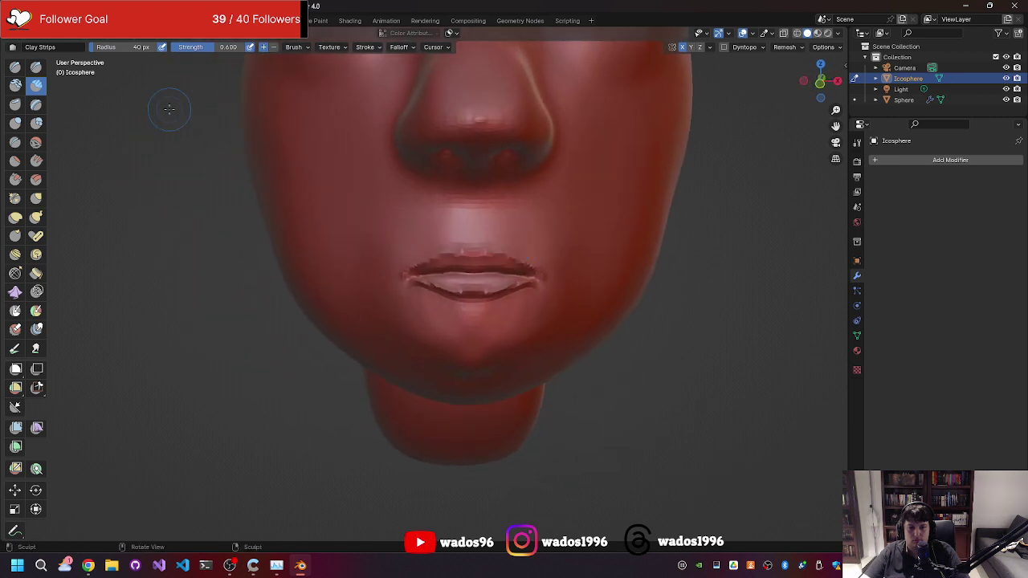
Smooth the old sharp lips and chin into a soft mouth with the Smooth brush.
{"action": "left_click", "coordinate": [36, 142]}
{"action": "mouse_move", "coordinate": [414, 269]}
{"action": "left_mouse_down"}
{"action": "mouse_move", "coordinate": [515, 297]}
{"action": "mouse_move", "coordinate": [496, 305]}
{"action": "mouse_move", "coordinate": [466, 210]}
{"action": "left_mouse_up"}
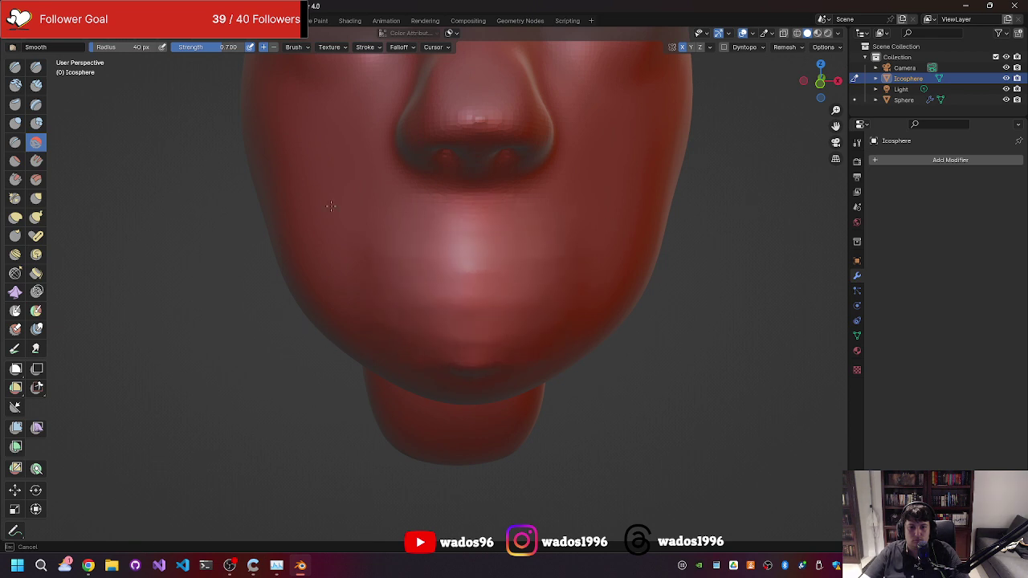
{"action": "left_click_drag", "start_coordinate": [330, 206], "coordinate": [350, 252]}
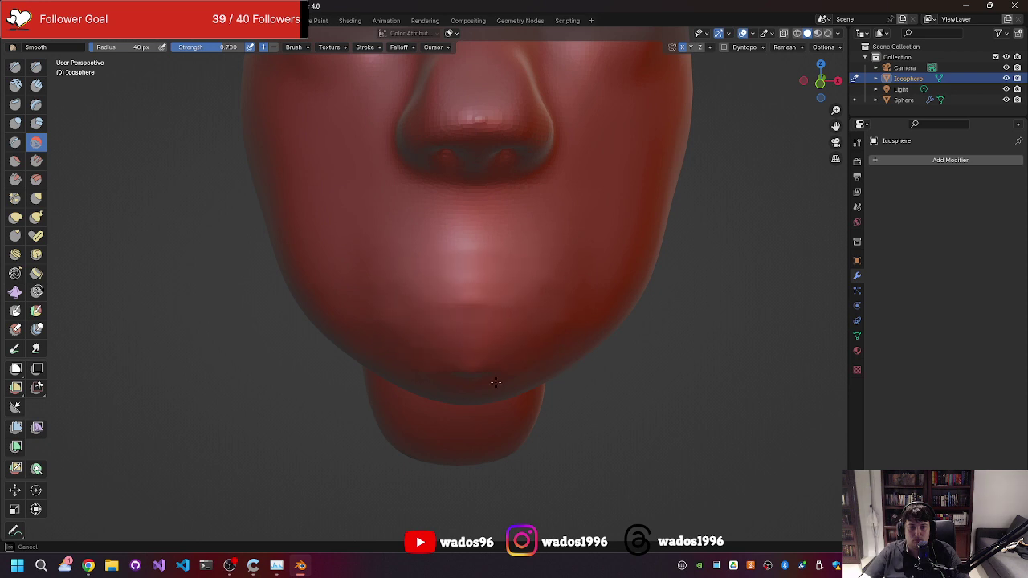
{"action": "mouse_move", "coordinate": [419, 365]}
{"action": "left_mouse_down"}
{"action": "mouse_move", "coordinate": [432, 243]}
{"action": "mouse_move", "coordinate": [513, 211]}
{"action": "mouse_move", "coordinate": [466, 327]}
{"action": "mouse_move", "coordinate": [425, 279]}
{"action": "left_mouse_up"}
{"action": "left_click", "coordinate": [36, 84]}
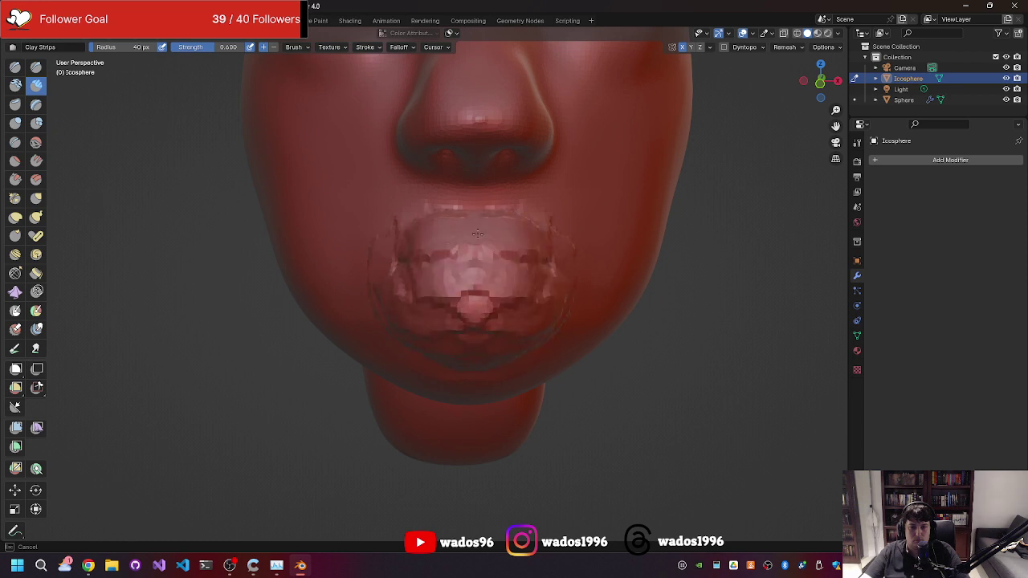
Undo the first lumpy clay build-up over the mouth.
{"action": "left_click_drag", "start_coordinate": [425, 278], "coordinate": [465, 321]}
{"action": "middle_click_drag", "start_coordinate": [466, 321], "coordinate": [374, 300]}
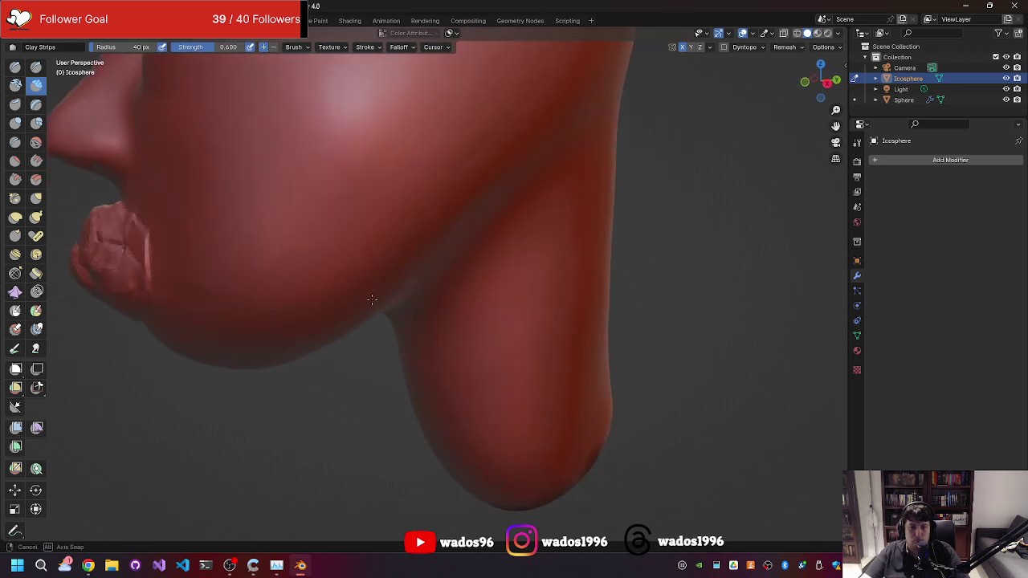
{"action": "key", "text": "ctrl+z"}
{"action": "mouse_move", "coordinate": [328, 275]}
{"action": "middle_mouse_down"}
{"action": "mouse_move", "coordinate": [219, 266]}
{"action": "mouse_move", "coordinate": [254, 247]}
{"action": "middle_mouse_up"}
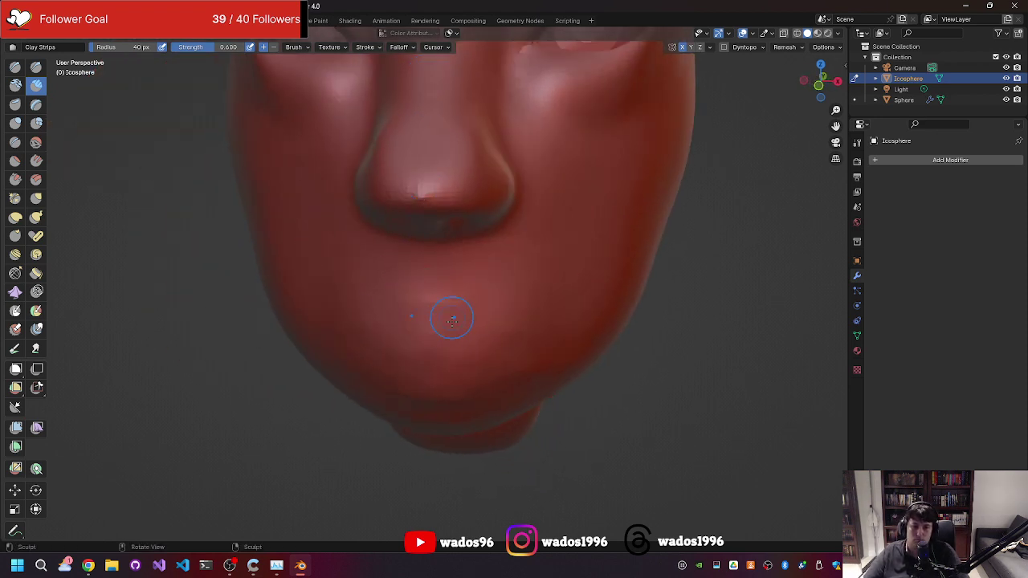
Lay vertical Clay Strips strokes below the nose to build up lip volume.
{"action": "mouse_move", "coordinate": [435, 279]}
{"action": "left_mouse_down"}
{"action": "mouse_move", "coordinate": [488, 310]}
{"action": "mouse_move", "coordinate": [438, 321]}
{"action": "left_mouse_up"}
{"action": "mouse_move", "coordinate": [438, 321]}
{"action": "middle_mouse_down"}
{"action": "mouse_move", "coordinate": [362, 307]}
{"action": "mouse_move", "coordinate": [420, 301]}
{"action": "mouse_move", "coordinate": [430, 266]}
{"action": "middle_mouse_up"}
{"action": "left_click_drag", "start_coordinate": [417, 233], "coordinate": [405, 341]}
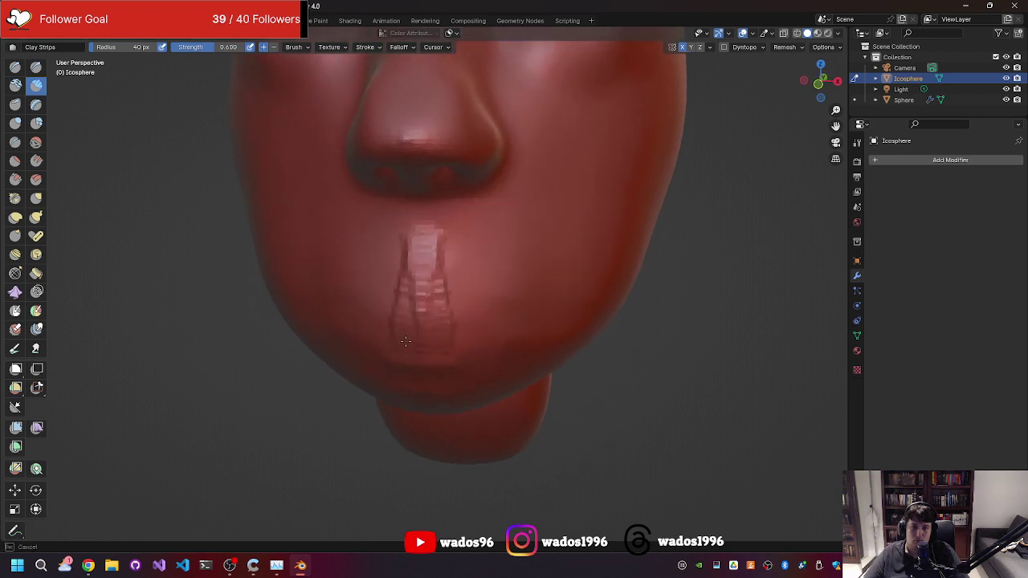
{"action": "left_click_drag", "start_coordinate": [455, 238], "coordinate": [447, 353]}
{"action": "left_click_drag", "start_coordinate": [385, 233], "coordinate": [365, 337]}
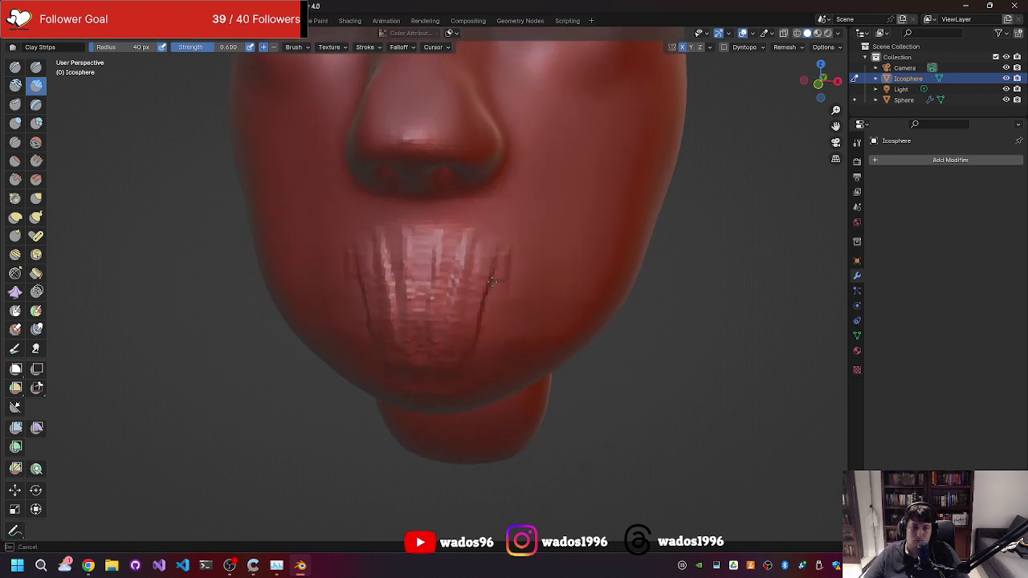
{"action": "left_click_drag", "start_coordinate": [502, 257], "coordinate": [493, 288]}
Add diagonal clay ridges at the mouth sides and more detail in the centre.
{"action": "left_click_drag", "start_coordinate": [378, 253], "coordinate": [358, 329]}
{"action": "left_click_drag", "start_coordinate": [473, 241], "coordinate": [502, 321]}
{"action": "left_click_drag", "start_coordinate": [426, 229], "coordinate": [425, 318]}
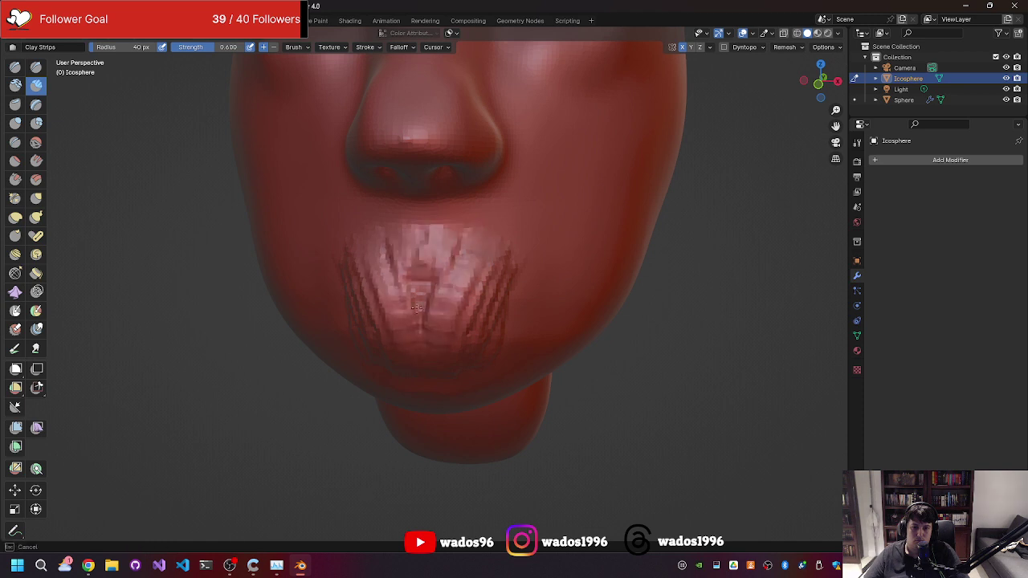
{"action": "middle_click_drag", "start_coordinate": [425, 317], "coordinate": [434, 241]}
{"action": "left_click_drag", "start_coordinate": [434, 241], "coordinate": [439, 281]}
{"action": "mouse_move", "coordinate": [492, 249]}
{"action": "left_mouse_down"}
{"action": "mouse_move", "coordinate": [494, 281]}
{"action": "mouse_move", "coordinate": [526, 281]}
{"action": "mouse_move", "coordinate": [425, 273]}
{"action": "left_mouse_up"}
{"action": "mouse_move", "coordinate": [426, 273]}
{"action": "middle_mouse_down"}
{"action": "mouse_move", "coordinate": [364, 294]}
{"action": "mouse_move", "coordinate": [446, 299]}
{"action": "middle_mouse_up"}
Smooth the noisy clay into one rounded lip mound with an enlarged Smooth brush.
{"action": "key", "text": "shift+s"}
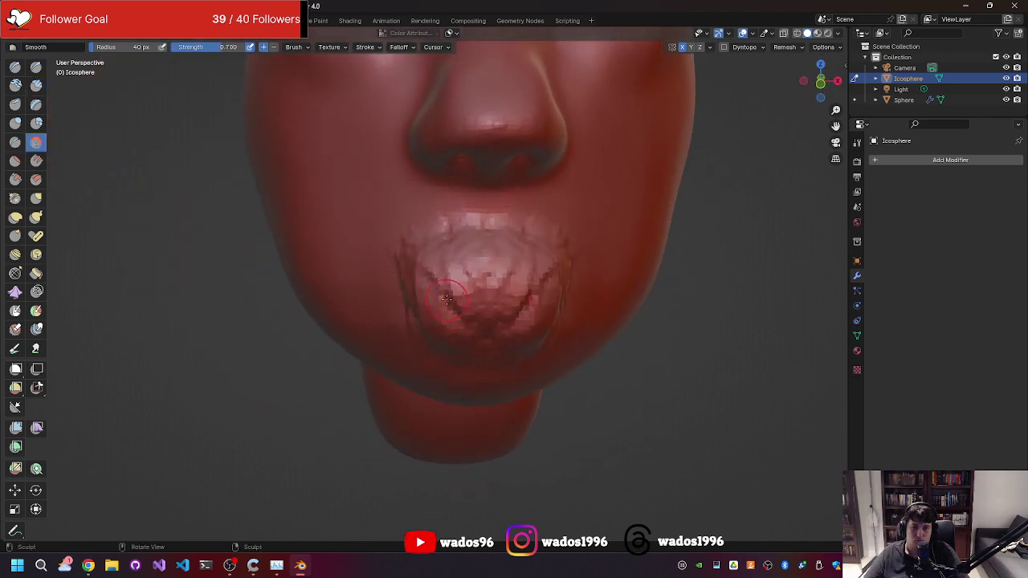
{"action": "mouse_move", "coordinate": [466, 318]}
{"action": "left_mouse_down"}
{"action": "mouse_move", "coordinate": [474, 273]}
{"action": "mouse_move", "coordinate": [418, 244]}
{"action": "left_mouse_up"}
{"action": "key", "text": "f"}
{"action": "left_click", "coordinate": [530, 265]}
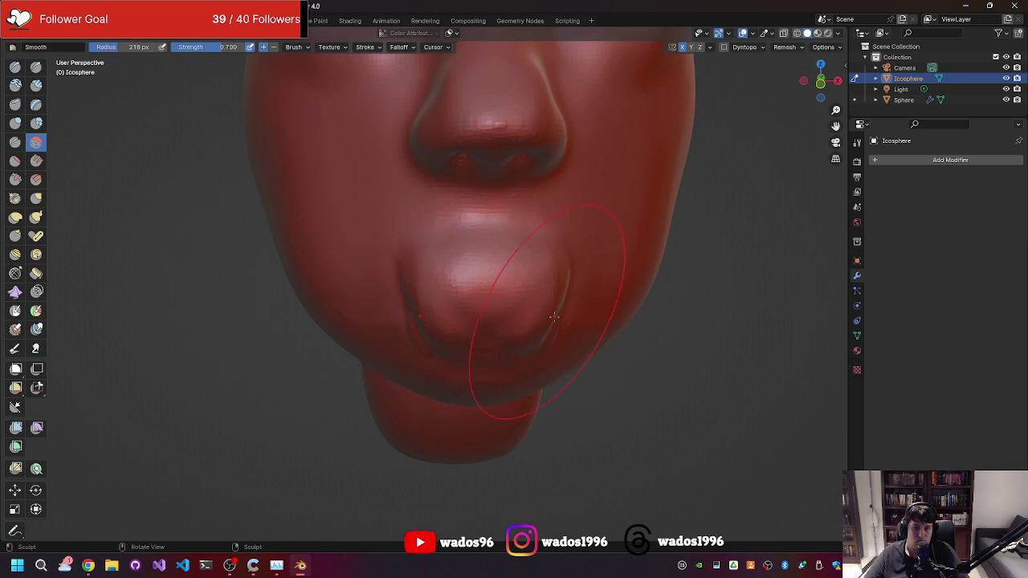
{"action": "left_click_drag", "start_coordinate": [498, 332], "coordinate": [417, 313]}
{"action": "middle_click_drag", "start_coordinate": [417, 313], "coordinate": [415, 300]}
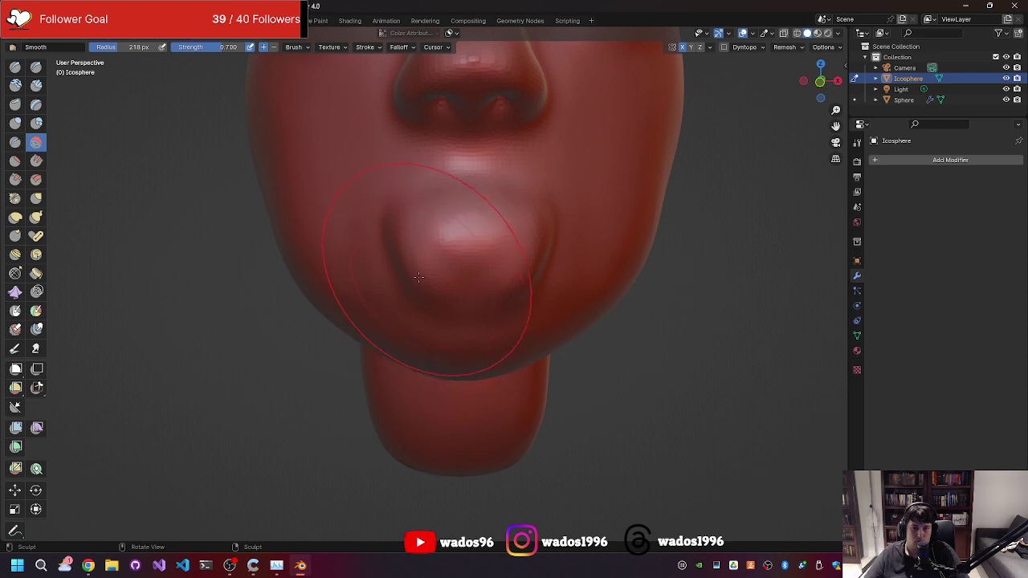
Set the brush radius to 63 px and select the Draw Sharp brush.
{"action": "key", "text": "f"}
{"action": "key", "text": "Escape"}
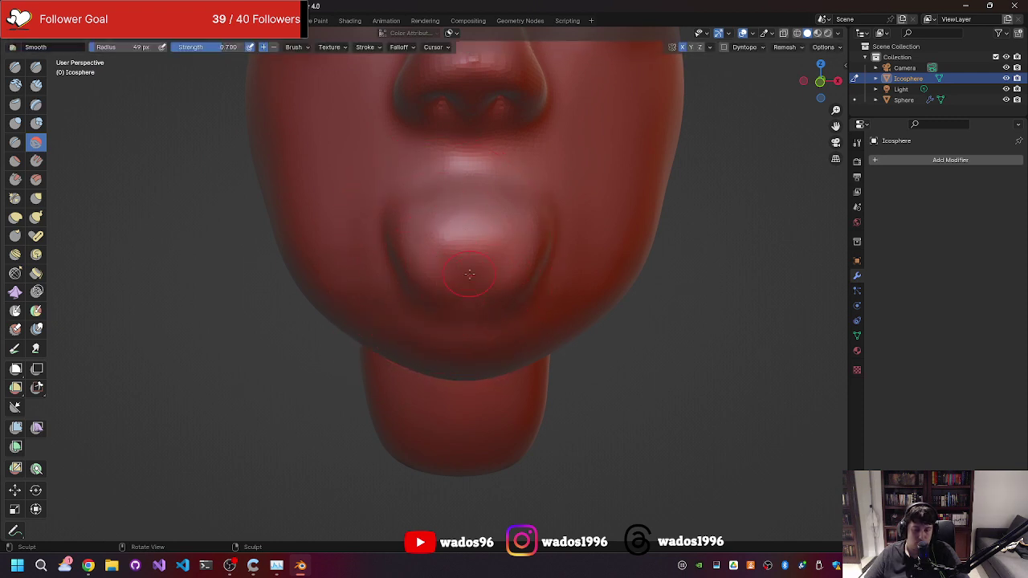
{"action": "key", "text": "f"}
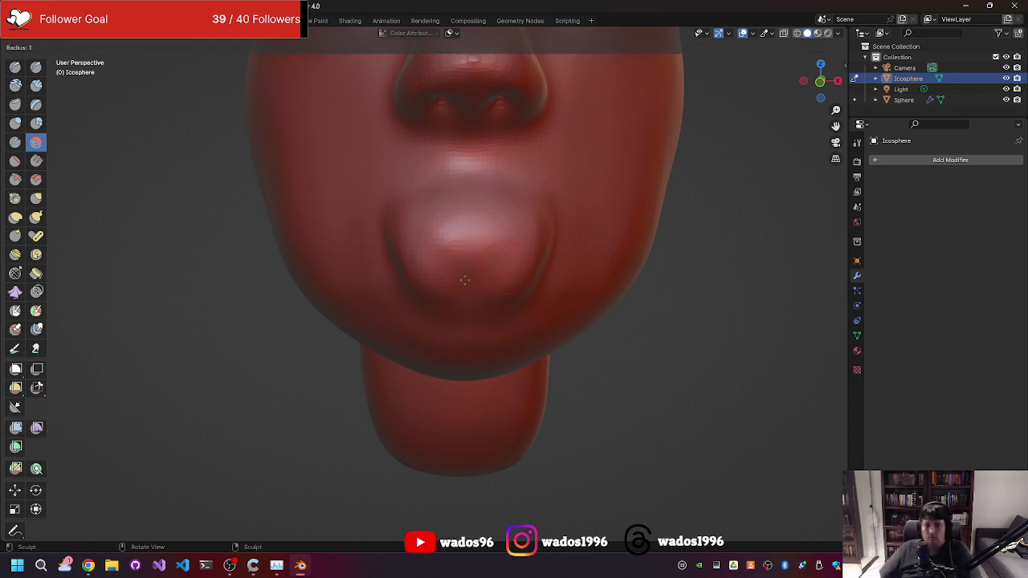
{"action": "left_click", "coordinate": [513, 273]}
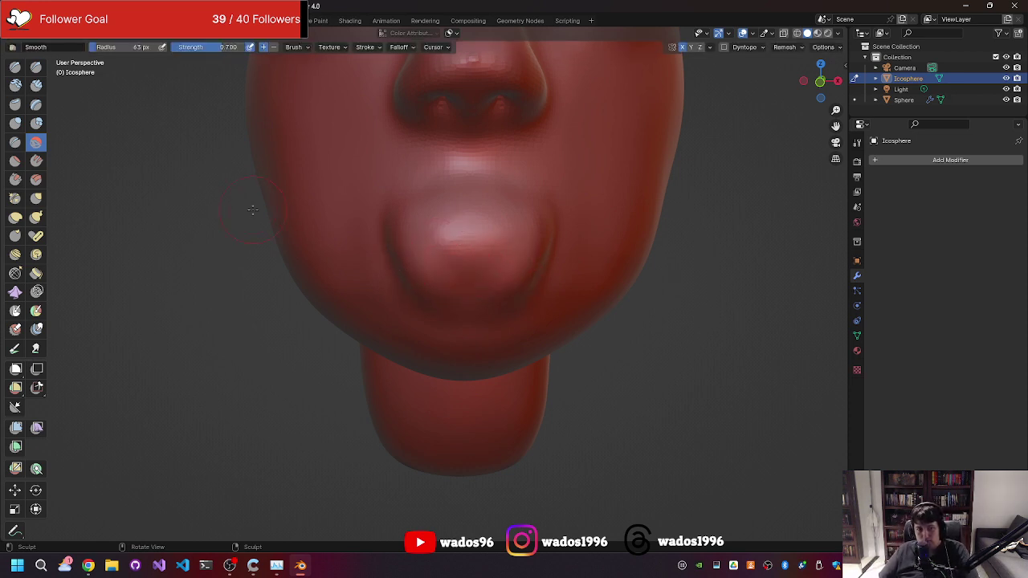
{"action": "left_click", "coordinate": [36, 67]}
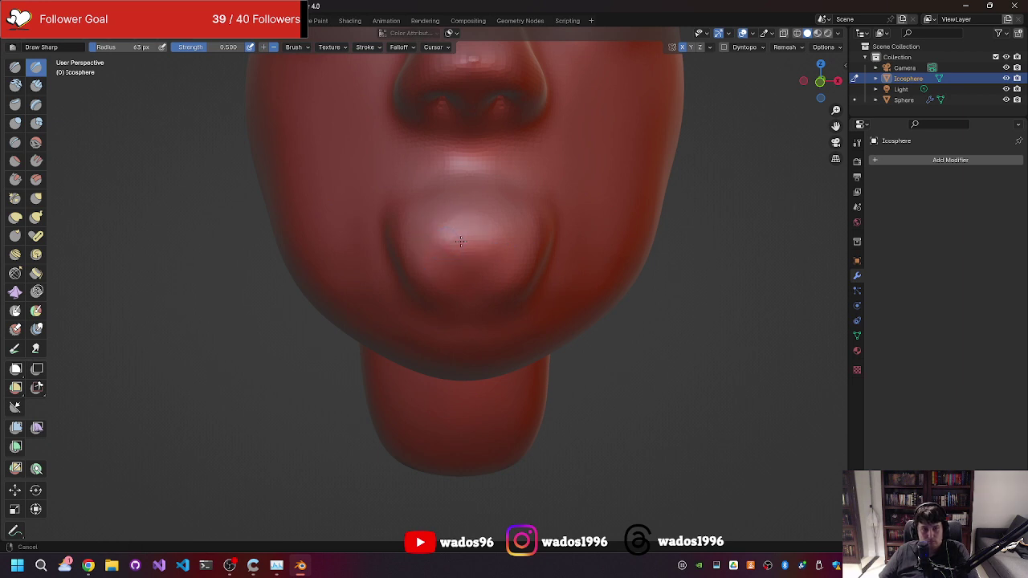
Carve a horizontal groove across the lip mound with Draw Sharp, separating upper and lower lips.
{"action": "scroll", "coordinate": [481, 233], "scroll_direction": "up", "scroll_amount": 3}
{"action": "scroll", "coordinate": [562, 217], "scroll_direction": "up", "scroll_amount": 2}
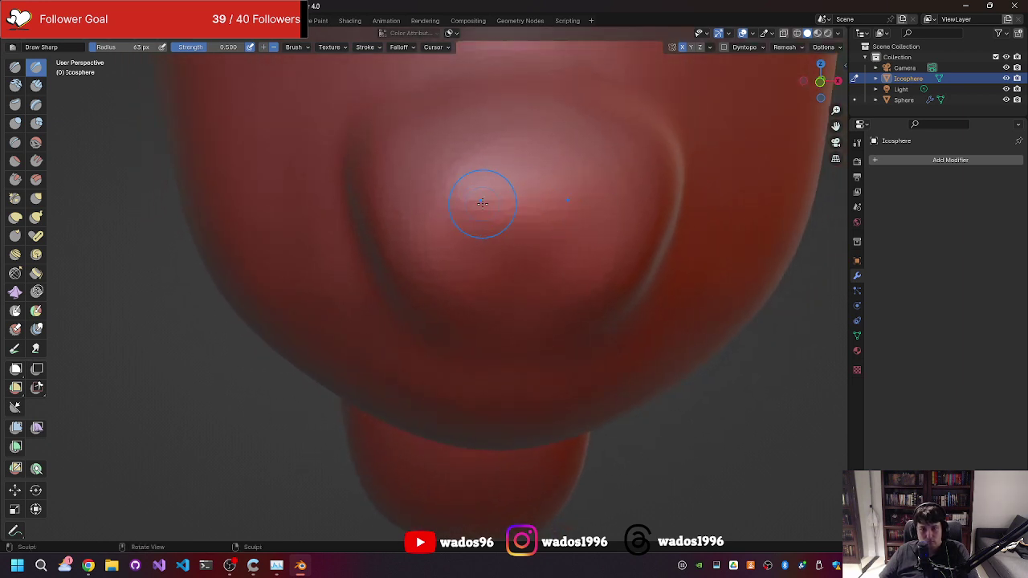
{"action": "left_click_drag", "start_coordinate": [486, 206], "coordinate": [408, 241]}
{"action": "mouse_move", "coordinate": [408, 241]}
{"action": "middle_mouse_down"}
{"action": "mouse_move", "coordinate": [385, 249]}
{"action": "mouse_move", "coordinate": [420, 254]}
{"action": "middle_mouse_up"}
{"action": "scroll", "coordinate": [420, 254], "scroll_direction": "down", "scroll_amount": 4}
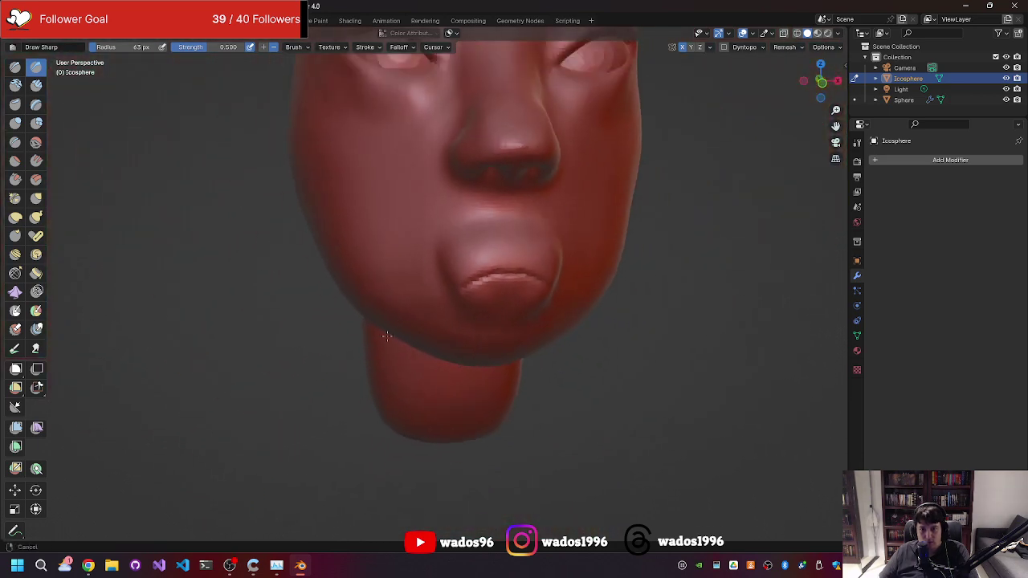
{"action": "middle_click_drag", "start_coordinate": [485, 293], "coordinate": [465, 275]}
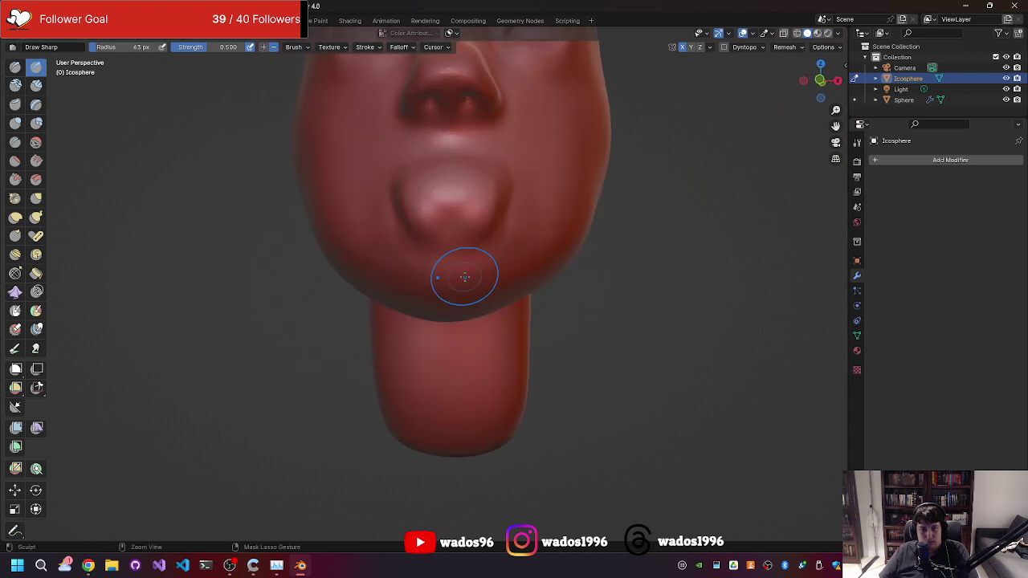
{"action": "key", "text": "ctrl+z"}
{"action": "key", "text": "ctrl+z"}
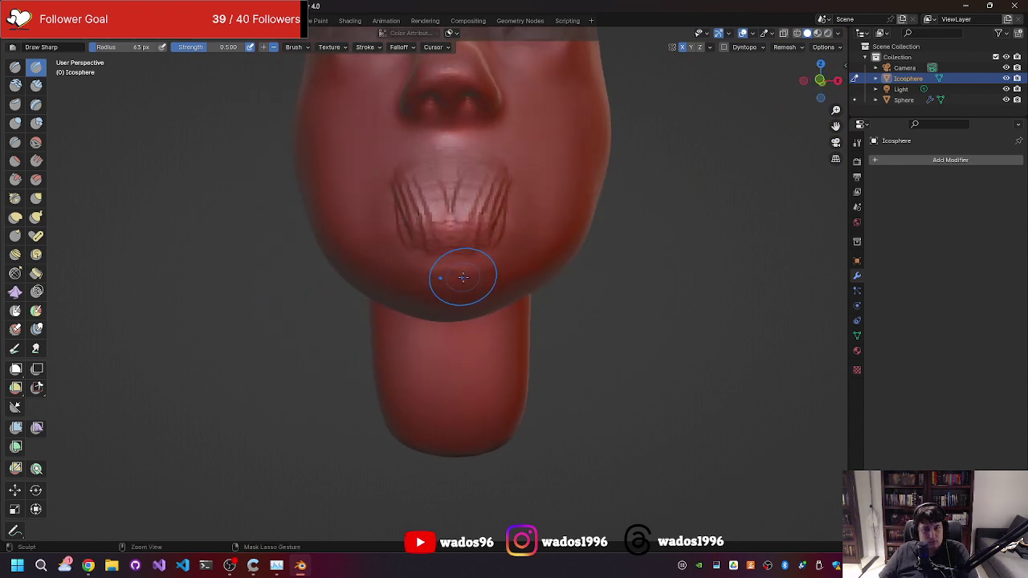
{"action": "key", "text": "ctrl+z"}
{"action": "key", "text": "ctrl+z"}
{"action": "key", "text": "ctrl+z"}
{"action": "key", "text": "ctrl+z"}
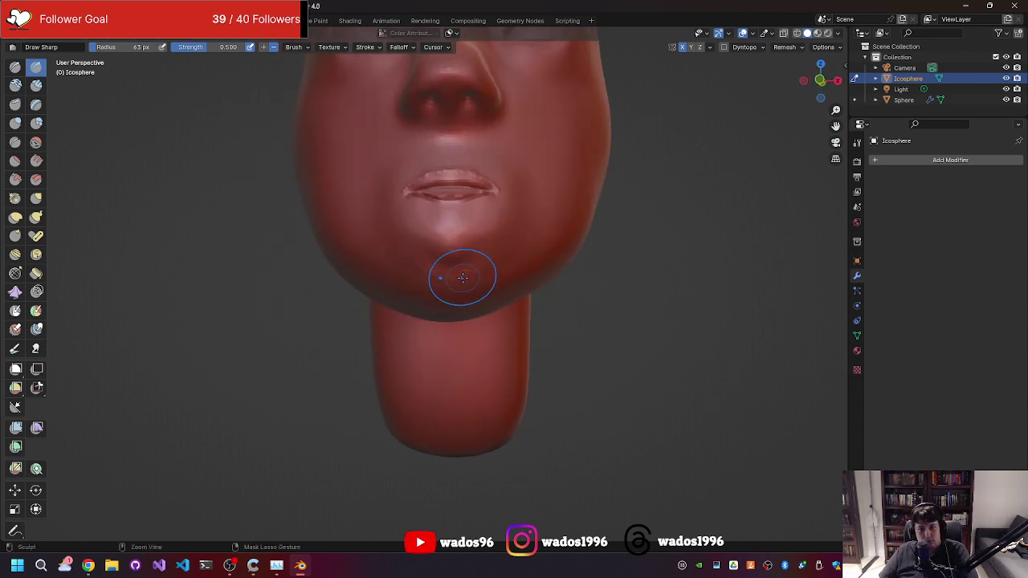
{"action": "middle_click_drag", "start_coordinate": [461, 278], "coordinate": [436, 281]}
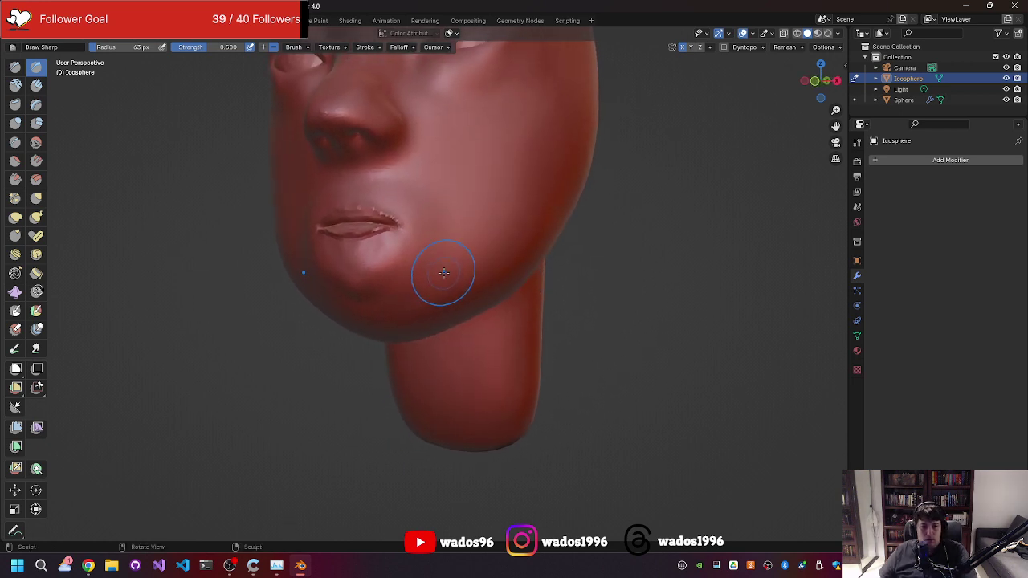
{"action": "mouse_move", "coordinate": [443, 272]}
{"action": "middle_mouse_down"}
{"action": "mouse_move", "coordinate": [482, 298]}
{"action": "mouse_move", "coordinate": [469, 286]}
{"action": "mouse_move", "coordinate": [465, 303]}
{"action": "mouse_move", "coordinate": [459, 291]}
{"action": "middle_mouse_up"}
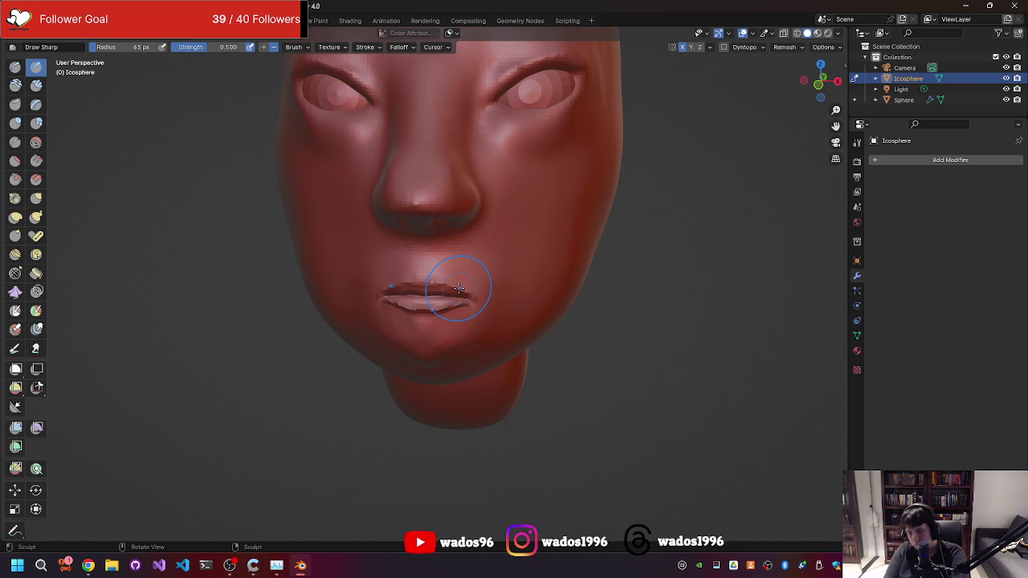
Try a first voxel size on the head and compare results with undo and redo.
{"action": "scroll", "coordinate": [458, 287], "scroll_direction": "down", "scroll_amount": 2}
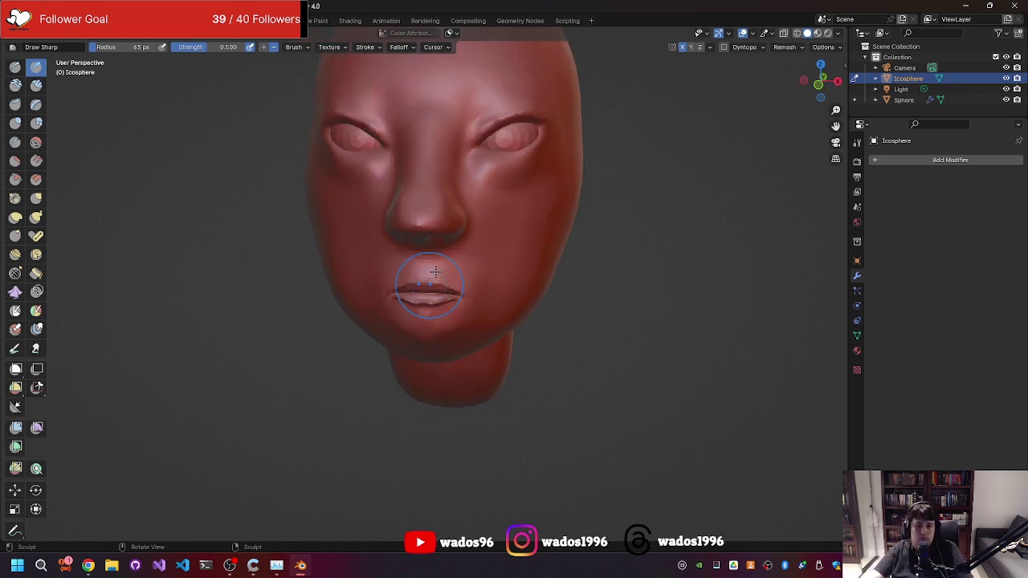
{"action": "scroll", "coordinate": [523, 275], "scroll_direction": "down", "scroll_amount": 3}
{"action": "mouse_move", "coordinate": [522, 275]}
{"action": "middle_mouse_down"}
{"action": "mouse_move", "coordinate": [526, 257]}
{"action": "mouse_move", "coordinate": [578, 244]}
{"action": "middle_mouse_up"}
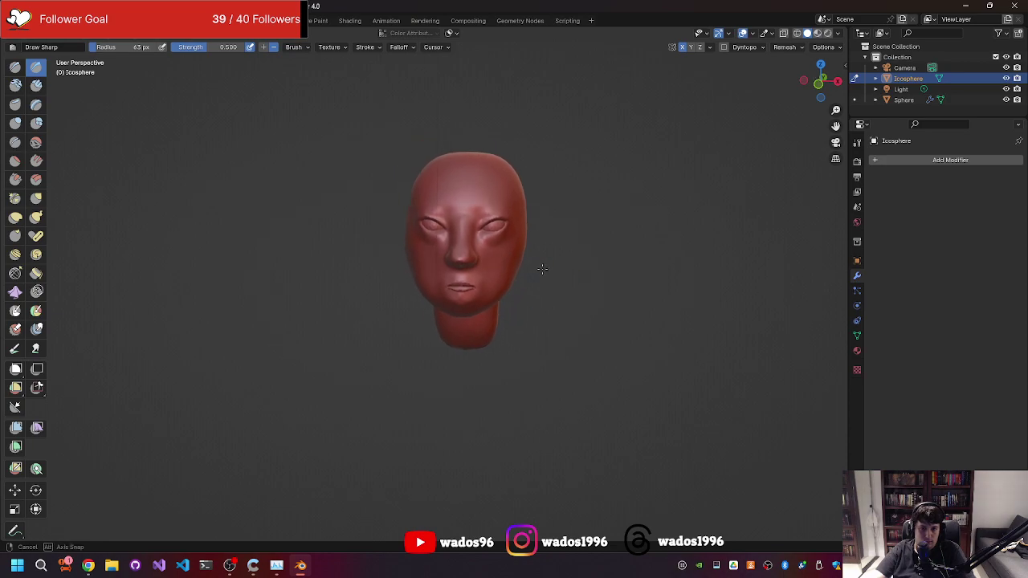
{"action": "key", "text": "r"}
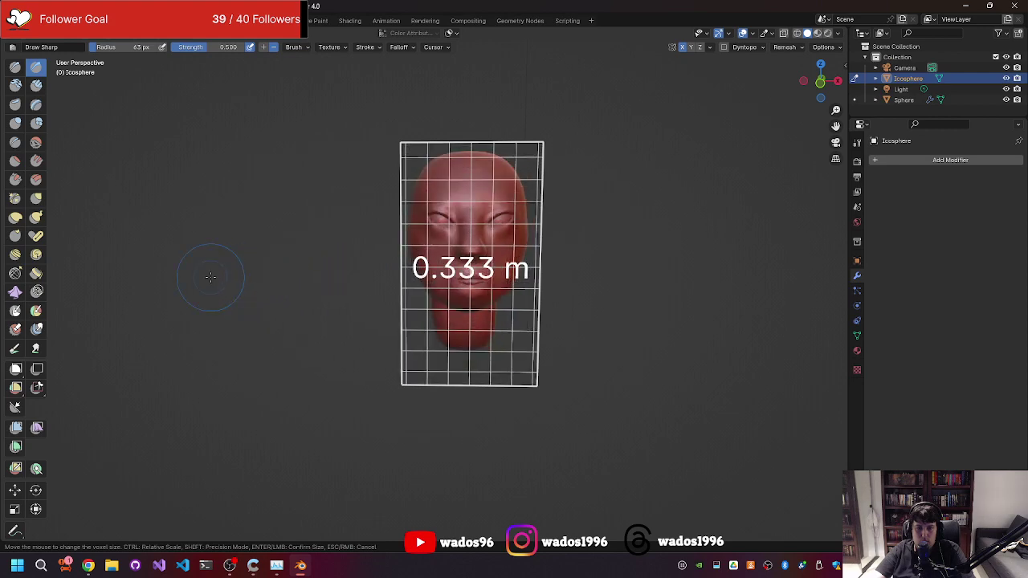
{"action": "left_click", "coordinate": [160, 266]}
{"action": "middle_click_drag", "start_coordinate": [269, 254], "coordinate": [481, 265]}
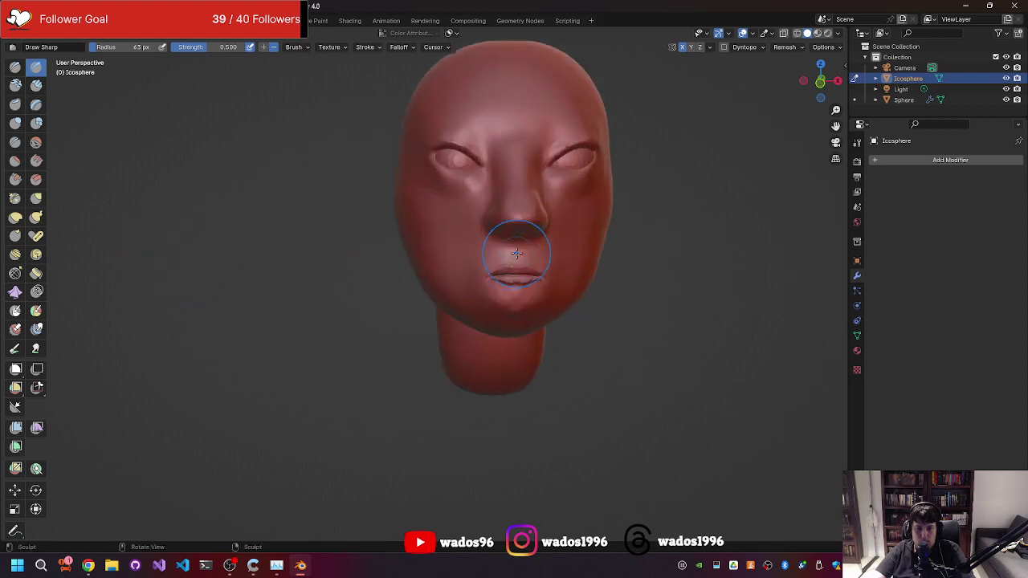
{"action": "scroll", "coordinate": [586, 259], "scroll_direction": "up", "scroll_amount": 4}
{"action": "scroll", "coordinate": [657, 272], "scroll_direction": "down", "scroll_amount": 5}
{"action": "middle_click_drag", "start_coordinate": [657, 271], "coordinate": [631, 330]}
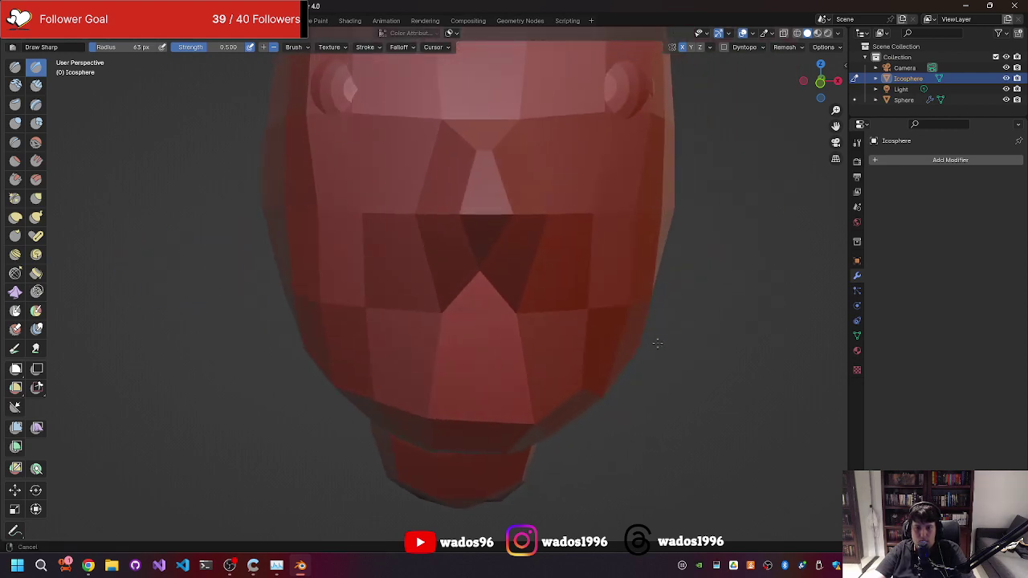
{"action": "scroll", "coordinate": [632, 330], "scroll_direction": "down", "scroll_amount": 3}
{"action": "key", "text": "ctrl+z"}
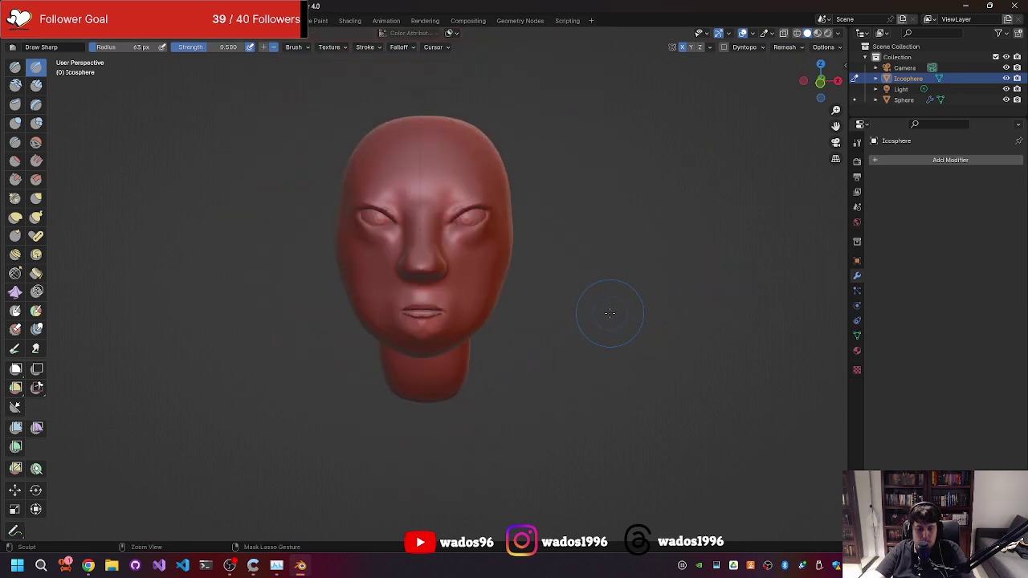
{"action": "key", "text": "ctrl+shift+z"}
{"action": "key", "text": "ctrl+z"}
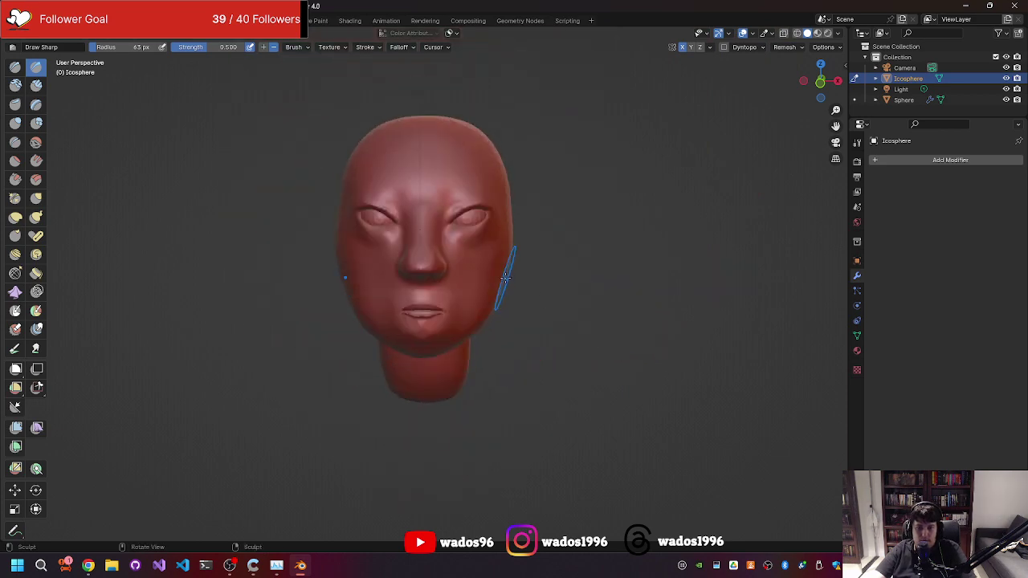
Set the voxel size to 0.0880 m and voxel-remesh the head with Ctrl+R.
{"action": "key", "text": "r"}
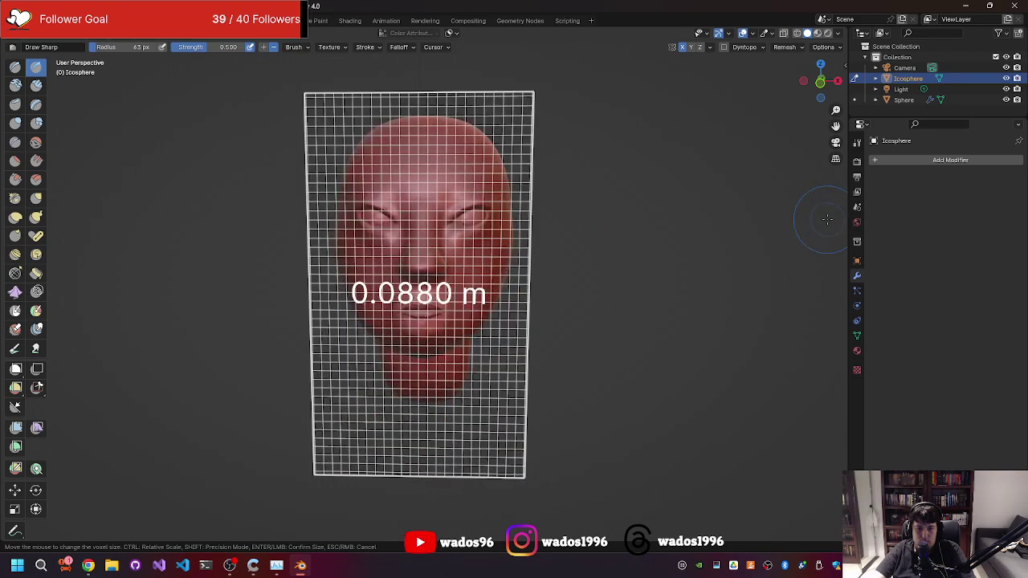
{"action": "left_click", "coordinate": [813, 216]}
{"action": "key", "text": "ctrl+r"}
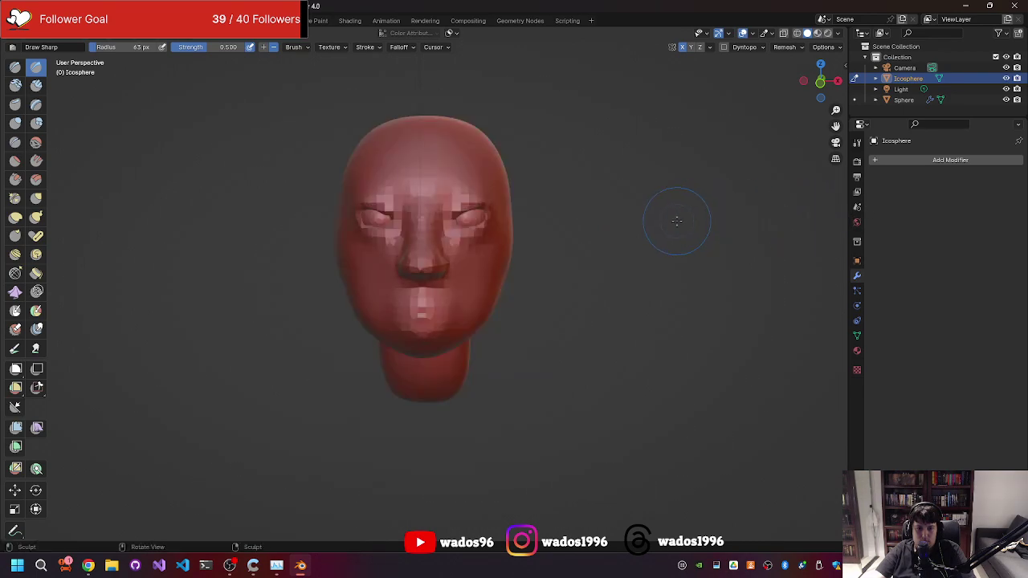
{"action": "scroll", "coordinate": [670, 224], "scroll_direction": "up", "scroll_amount": 2}
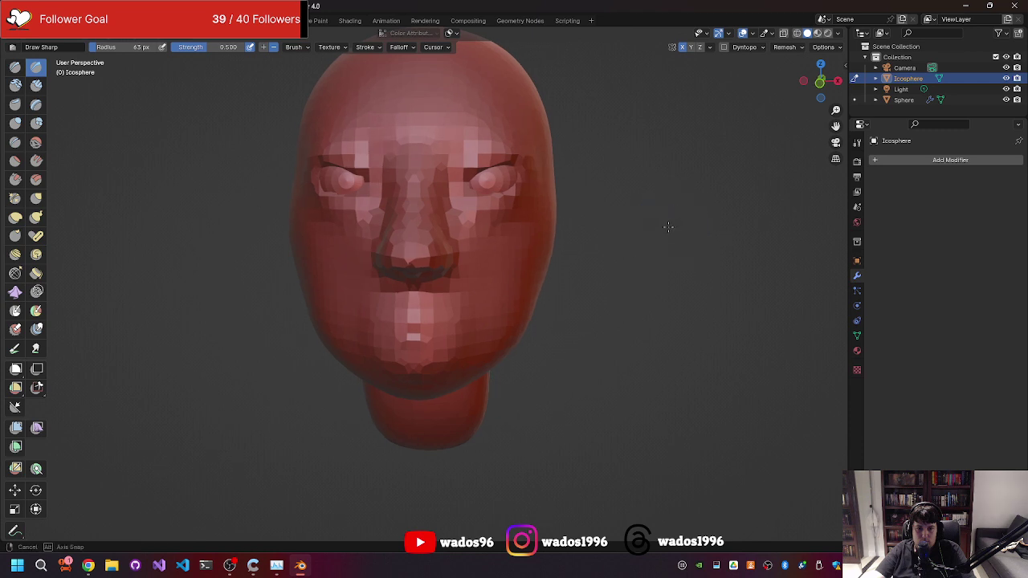
{"action": "middle_click_drag", "start_coordinate": [669, 224], "coordinate": [722, 201]}
Add a Subdivision Surface modifier to the head with viewport level 3.
{"action": "left_click", "coordinate": [885, 164]}
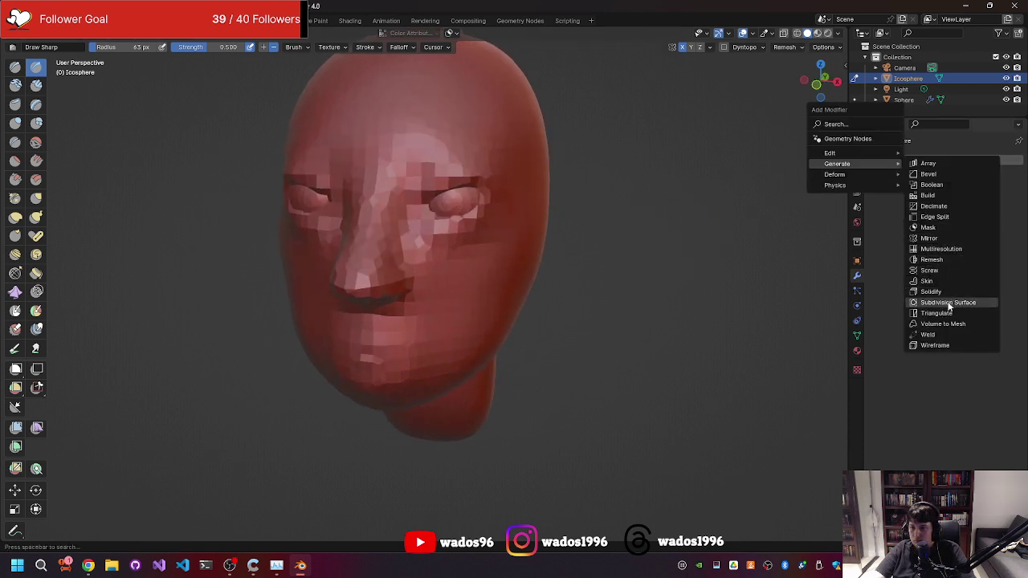
{"action": "key", "text": "Return"}
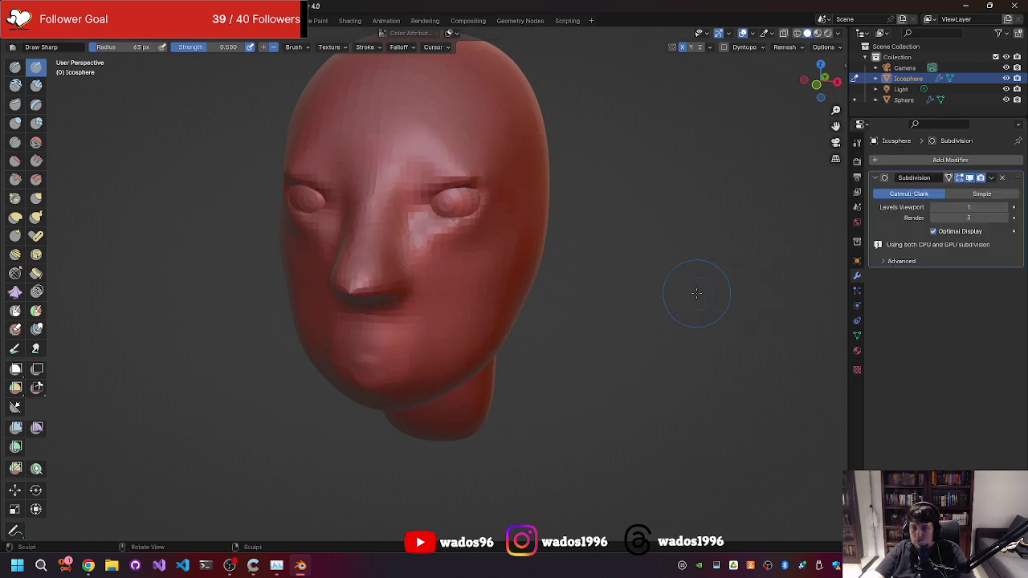
{"action": "middle_click_drag", "start_coordinate": [696, 293], "coordinate": [700, 271]}
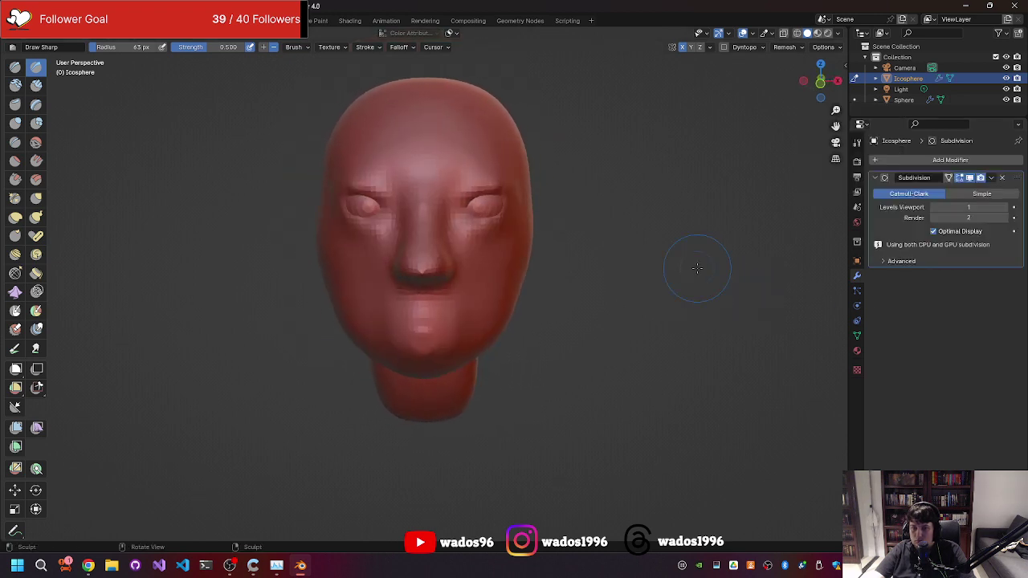
{"action": "left_click", "coordinate": [1007, 207]}
{"action": "left_click", "coordinate": [1007, 208]}
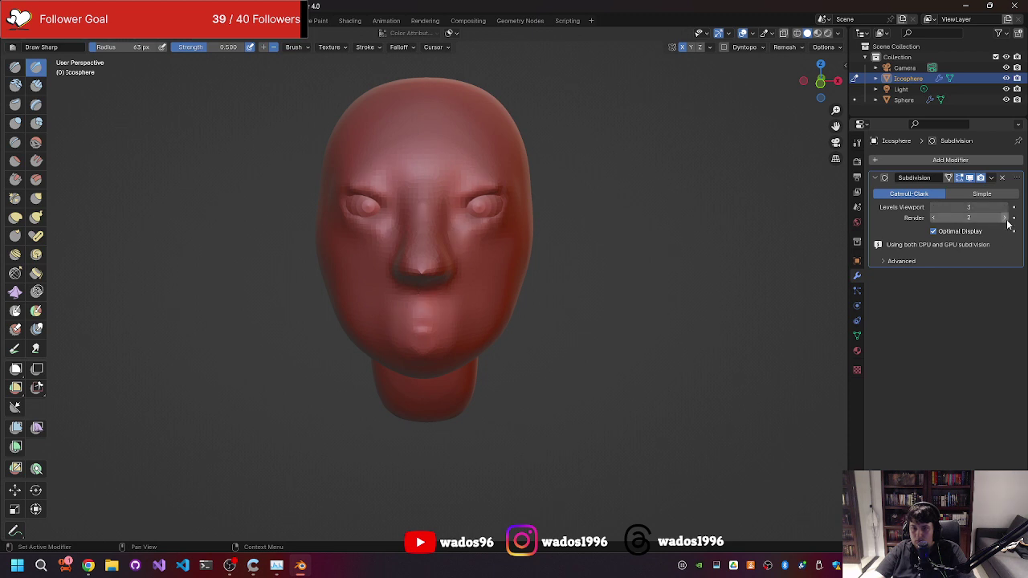
Inspect the smoothed face, then apply the Subdivision modifier permanently to the mesh.
{"action": "scroll", "coordinate": [792, 241], "scroll_direction": "up", "scroll_amount": 5}
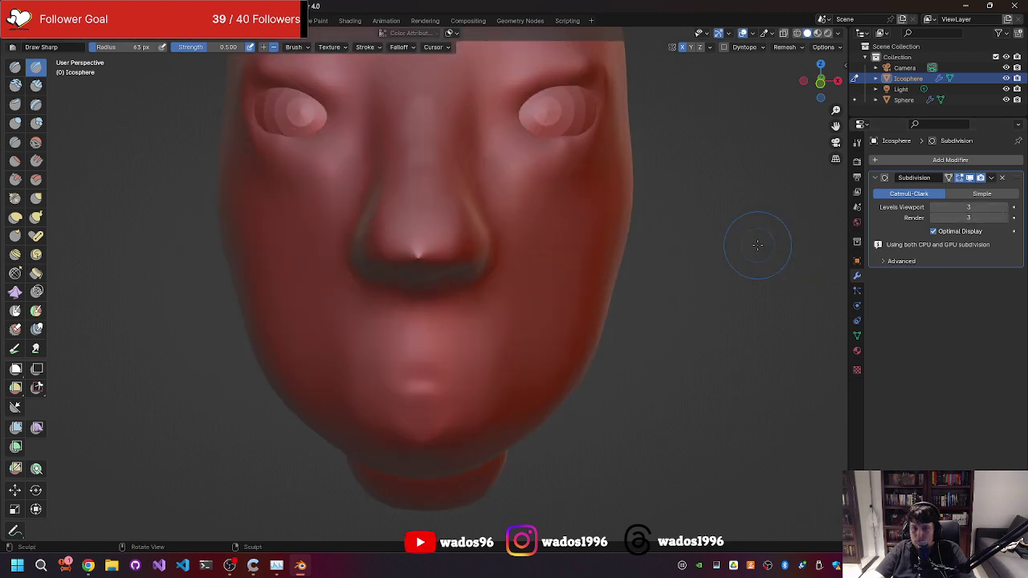
{"action": "mouse_move", "coordinate": [757, 241]}
{"action": "middle_mouse_down"}
{"action": "mouse_move", "coordinate": [771, 219]}
{"action": "mouse_move", "coordinate": [774, 228]}
{"action": "middle_mouse_up"}
{"action": "scroll", "coordinate": [779, 249], "scroll_direction": "down", "scroll_amount": 5}
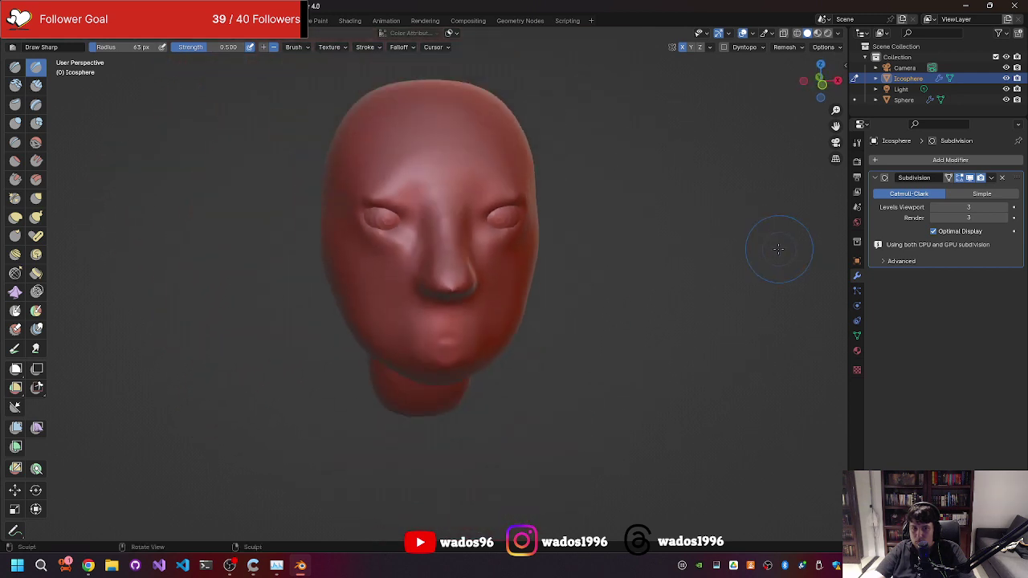
{"action": "middle_click_drag", "start_coordinate": [780, 239], "coordinate": [750, 235]}
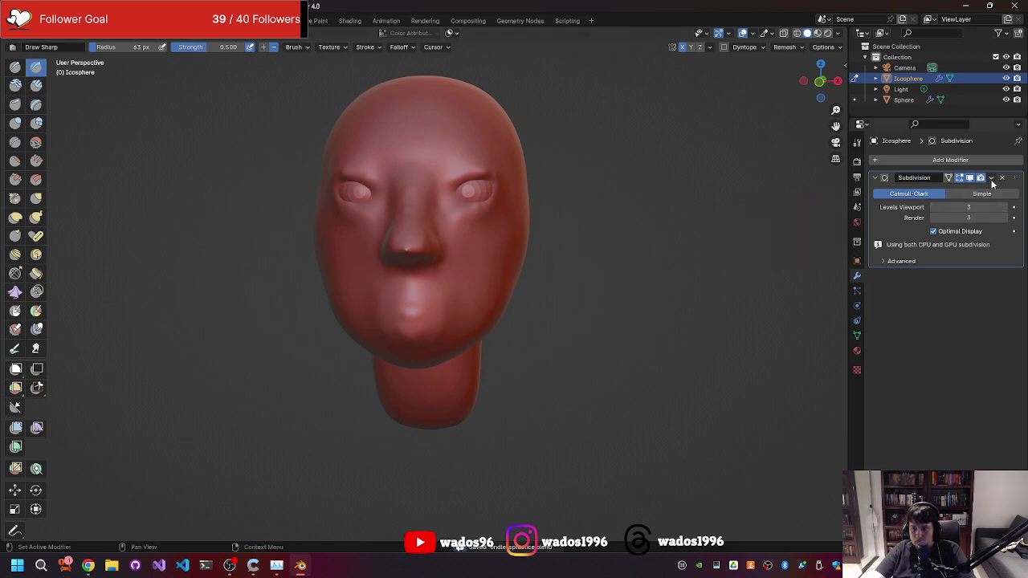
{"action": "left_click", "coordinate": [990, 177]}
{"action": "left_click", "coordinate": [984, 191]}
Carve a mouth line across the lips and start filling out the lower lip.
{"action": "scroll", "coordinate": [670, 254], "scroll_direction": "up", "scroll_amount": 3}
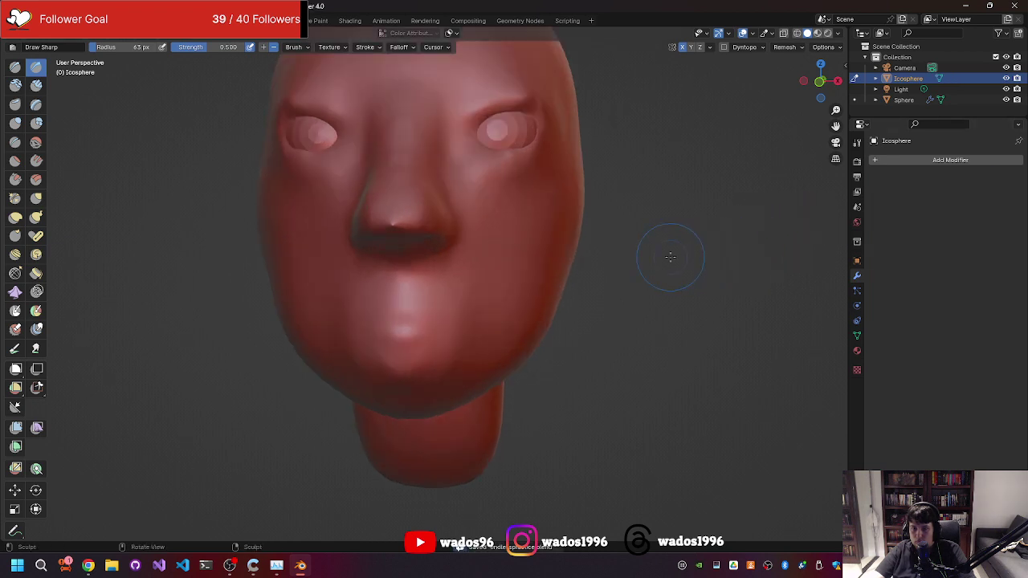
{"action": "middle_click_drag", "start_coordinate": [669, 255], "coordinate": [665, 241]}
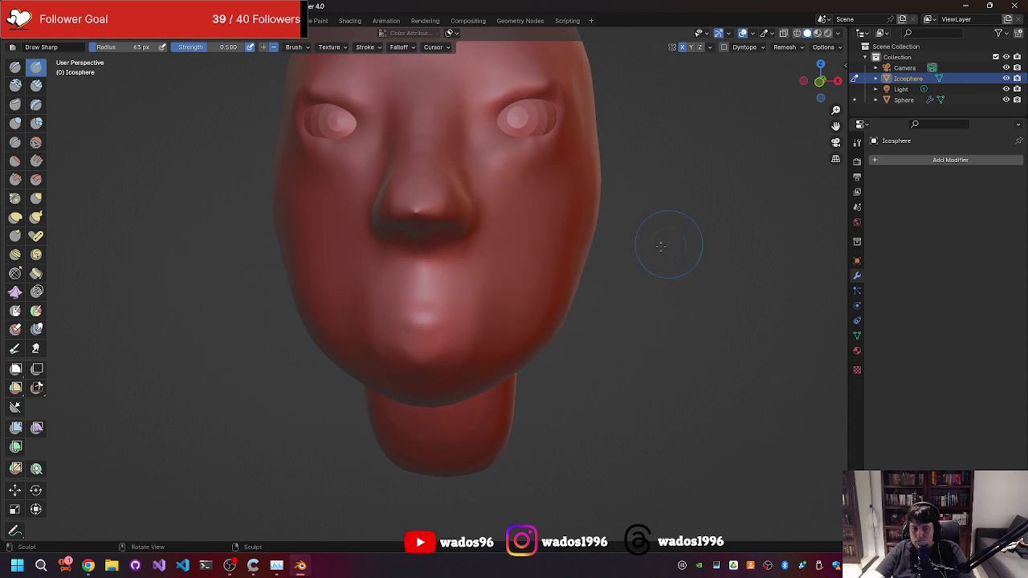
{"action": "scroll", "coordinate": [407, 306], "scroll_direction": "up", "scroll_amount": 3}
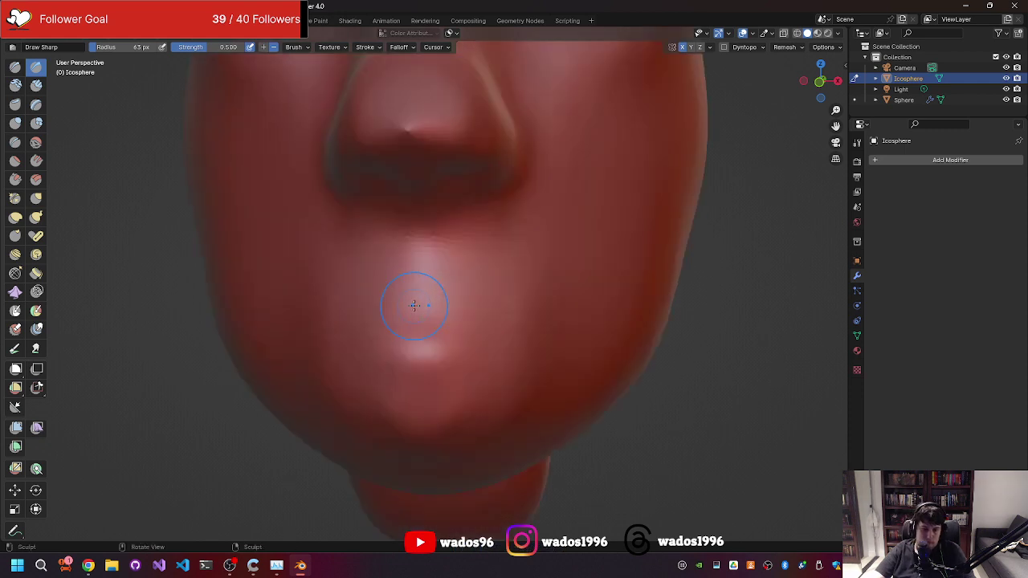
{"action": "scroll", "coordinate": [414, 305], "scroll_direction": "up", "scroll_amount": 2}
{"action": "left_click_drag", "start_coordinate": [334, 350], "coordinate": [450, 354]}
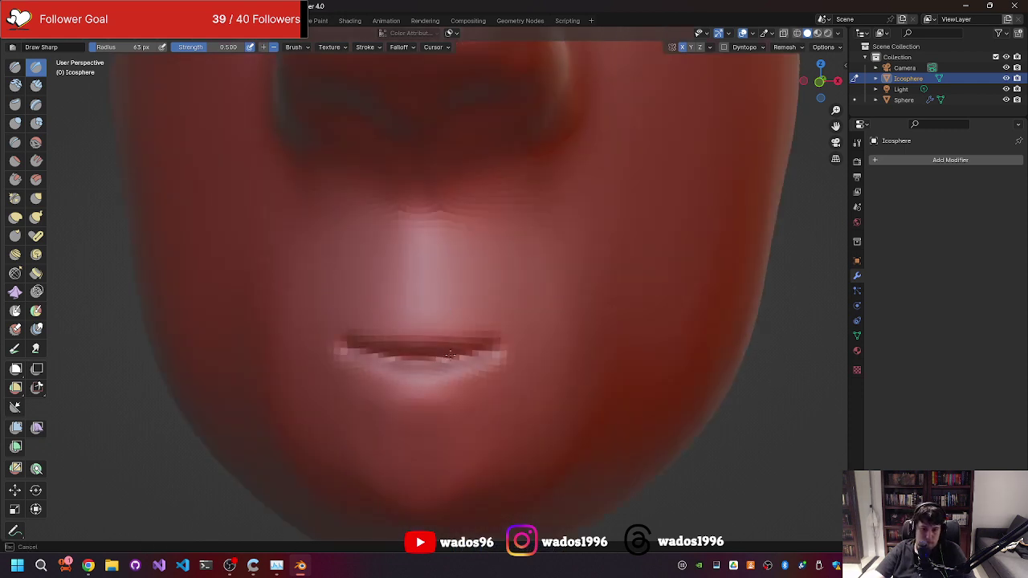
{"action": "scroll", "coordinate": [456, 352], "scroll_direction": "down", "scroll_amount": 4}
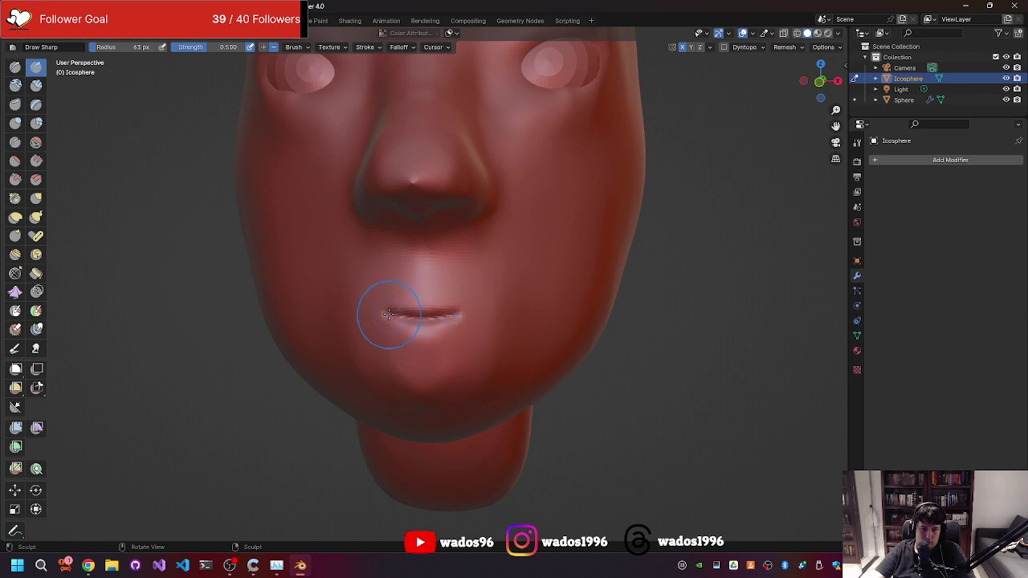
{"action": "left_click_drag", "start_coordinate": [388, 314], "coordinate": [493, 333]}
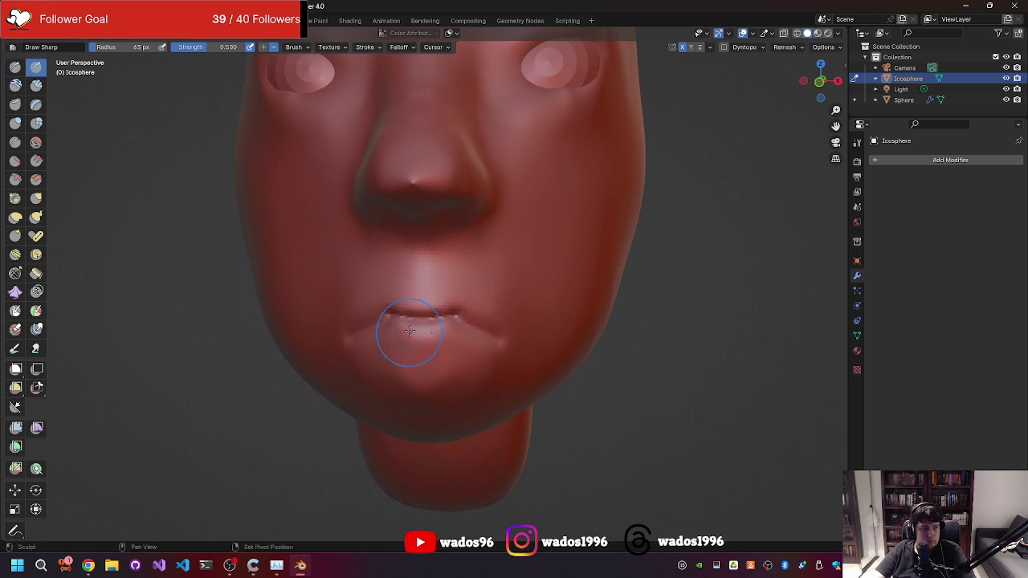
Build up the lower lip along its full width, checking it from below.
{"action": "middle_click_drag", "start_coordinate": [410, 330], "coordinate": [482, 313]}
{"action": "scroll", "coordinate": [496, 311], "scroll_direction": "up", "scroll_amount": 4}
{"action": "scroll", "coordinate": [565, 313], "scroll_direction": "down", "scroll_amount": 4}
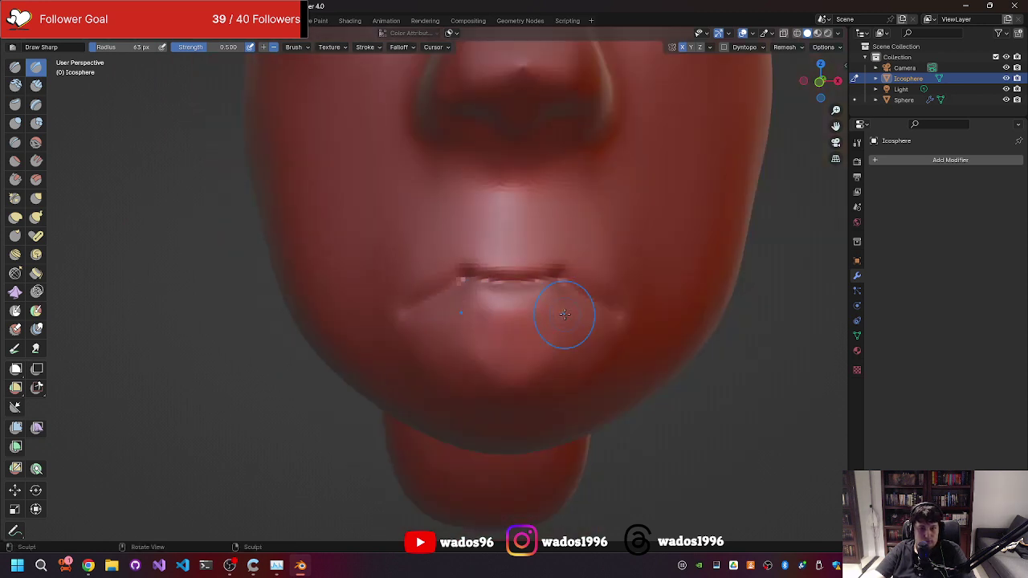
{"action": "scroll", "coordinate": [564, 311], "scroll_direction": "down", "scroll_amount": 1}
{"action": "mouse_move", "coordinate": [564, 309]}
{"action": "middle_mouse_down"}
{"action": "mouse_move", "coordinate": [566, 289]}
{"action": "mouse_move", "coordinate": [516, 305]}
{"action": "middle_mouse_up"}
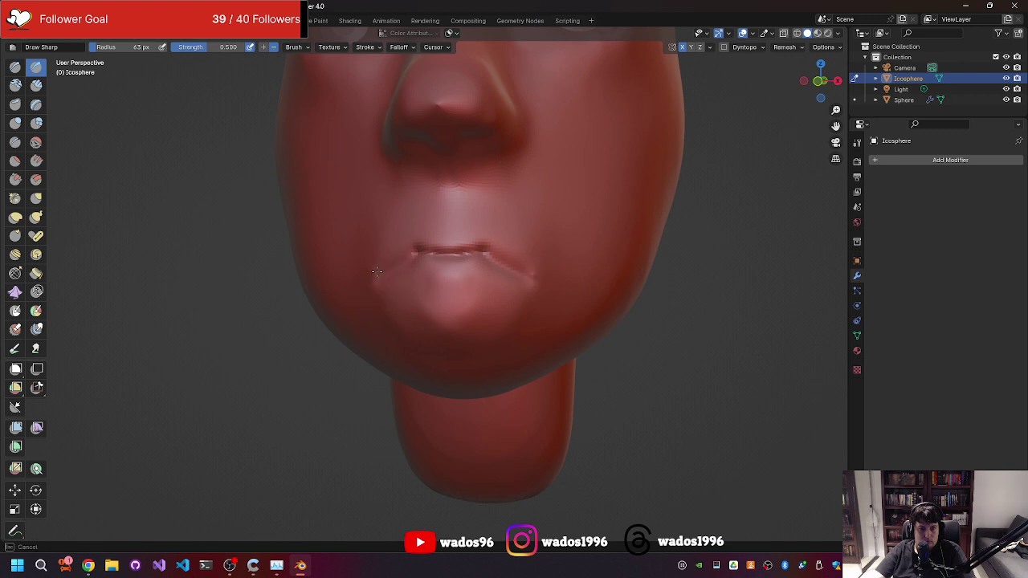
{"action": "left_click_drag", "start_coordinate": [522, 273], "coordinate": [438, 231]}
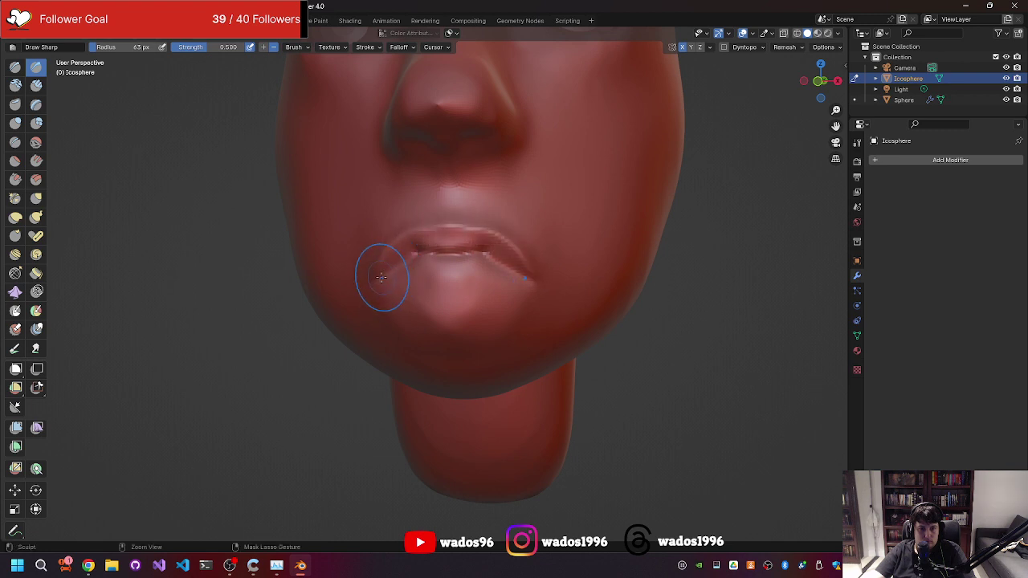
{"action": "left_click_drag", "start_coordinate": [378, 276], "coordinate": [442, 272]}
{"action": "mouse_move", "coordinate": [467, 269]}
{"action": "middle_mouse_down"}
{"action": "mouse_move", "coordinate": [406, 277]}
{"action": "mouse_move", "coordinate": [473, 265]}
{"action": "middle_mouse_up"}
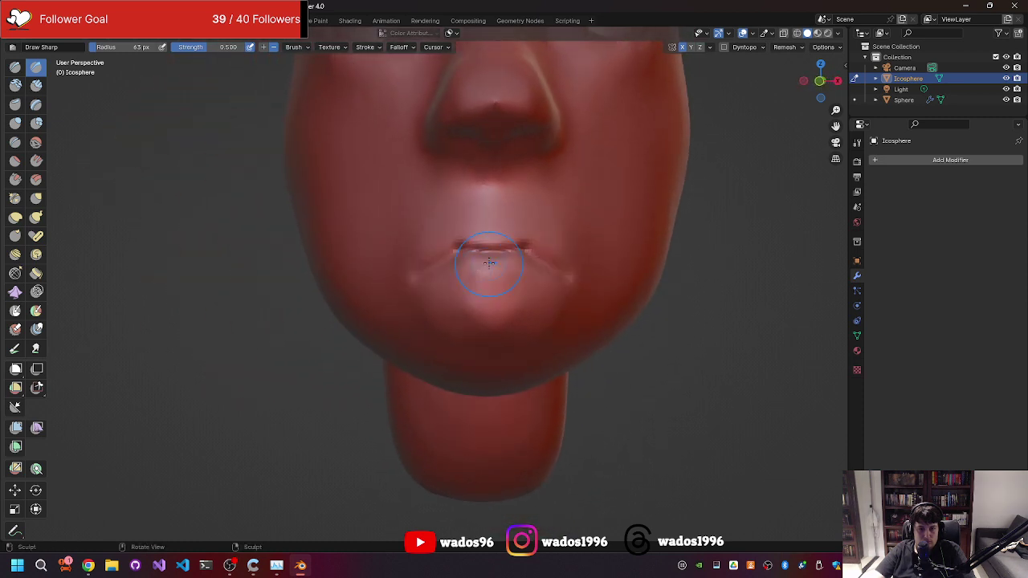
{"action": "scroll", "coordinate": [316, 207], "scroll_direction": "up", "scroll_amount": 1}
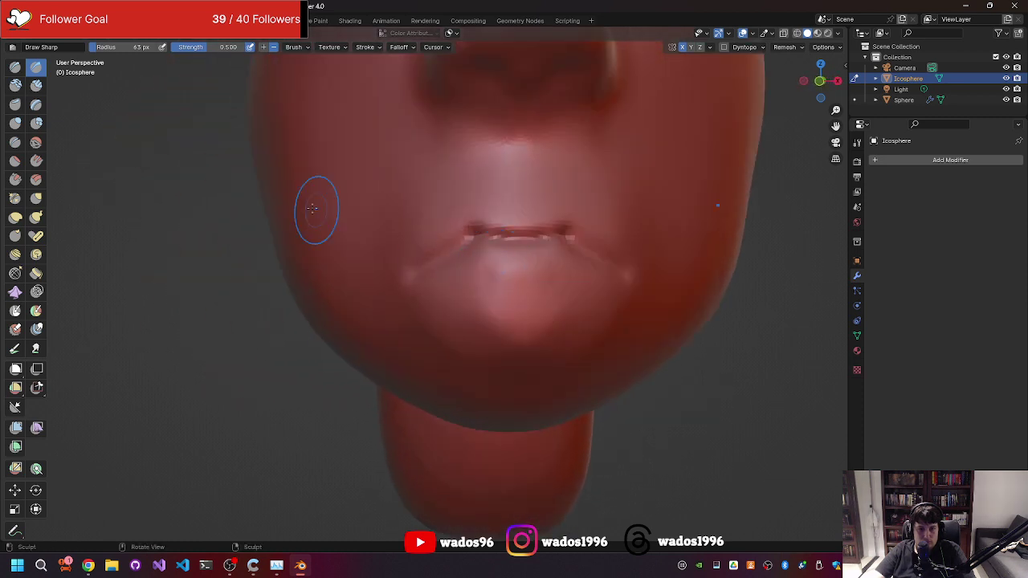
{"action": "left_click", "coordinate": [14, 142]}
Crease the lip line and deepen the left mouth corner with the Crease brush.
{"action": "mouse_move", "coordinate": [428, 241]}
{"action": "left_mouse_down"}
{"action": "mouse_move", "coordinate": [441, 254]}
{"action": "mouse_move", "coordinate": [492, 237]}
{"action": "mouse_move", "coordinate": [429, 271]}
{"action": "left_mouse_up"}
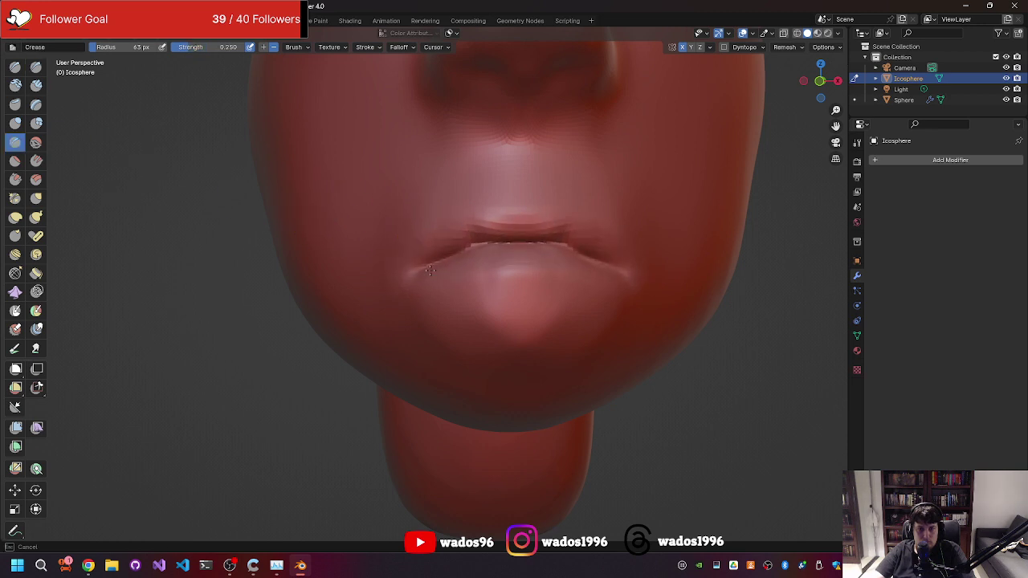
{"action": "middle_click_drag", "start_coordinate": [422, 262], "coordinate": [401, 274]}
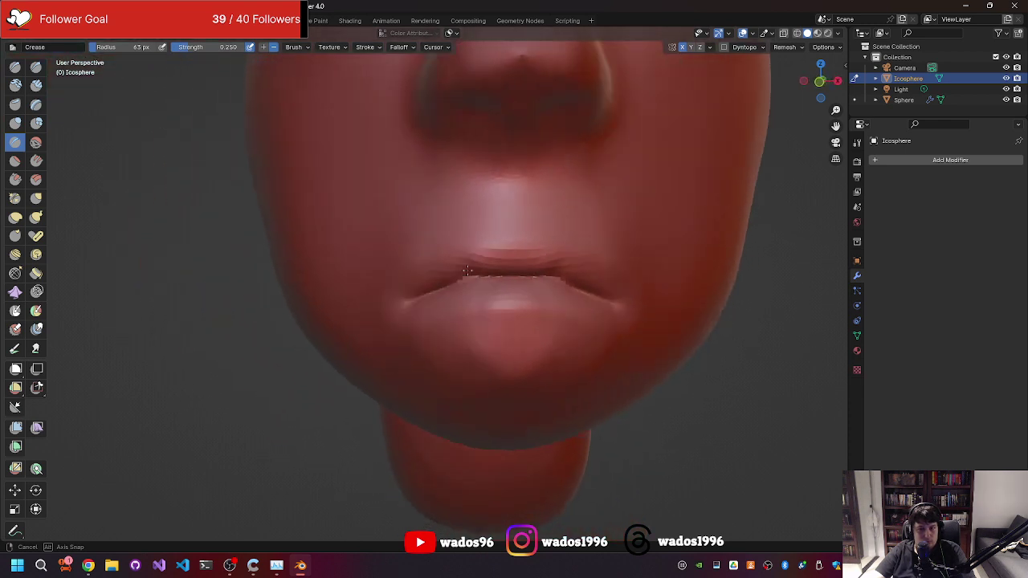
{"action": "mouse_move", "coordinate": [401, 274]}
{"action": "left_mouse_down"}
{"action": "mouse_move", "coordinate": [407, 244]}
{"action": "mouse_move", "coordinate": [386, 266]}
{"action": "left_mouse_up"}
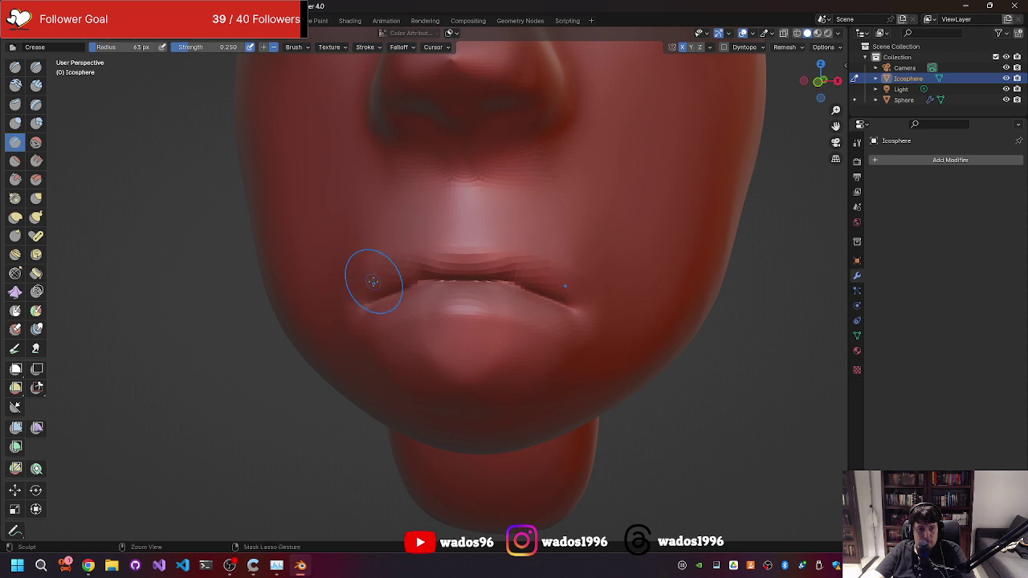
Reshape the upper lip and both mouth corners with the Draw Sharp brush.
{"action": "left_click", "coordinate": [36, 66]}
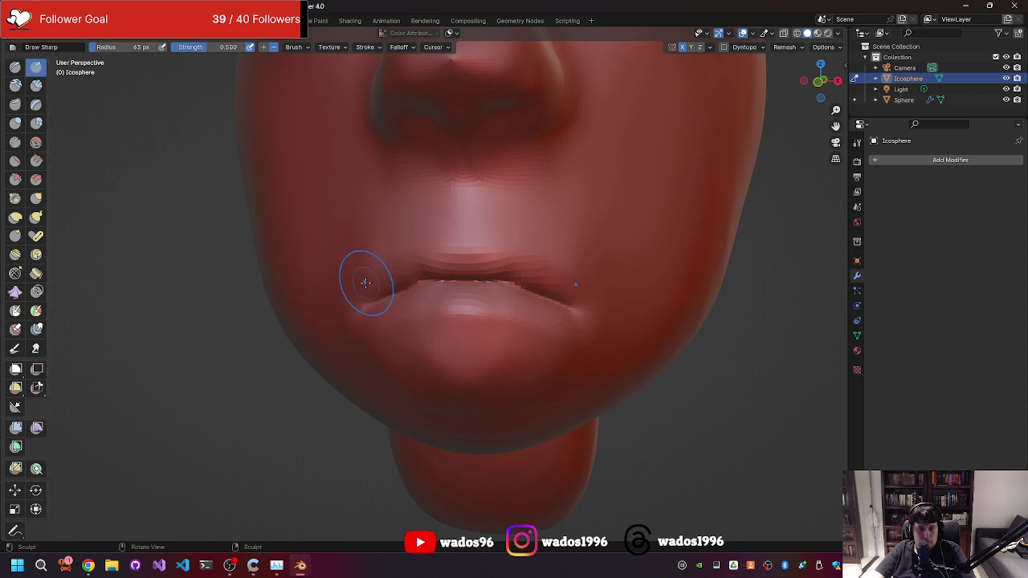
{"action": "left_click_drag", "start_coordinate": [365, 291], "coordinate": [415, 242]}
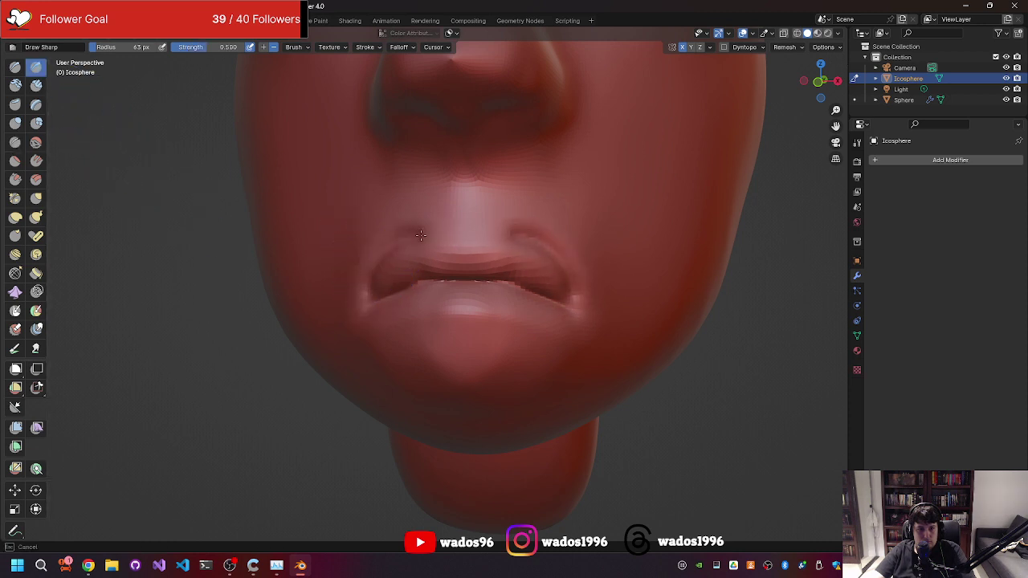
{"action": "mouse_move", "coordinate": [362, 302]}
{"action": "left_mouse_down"}
{"action": "mouse_move", "coordinate": [395, 230]}
{"action": "mouse_move", "coordinate": [372, 285]}
{"action": "mouse_move", "coordinate": [550, 230]}
{"action": "left_mouse_up"}
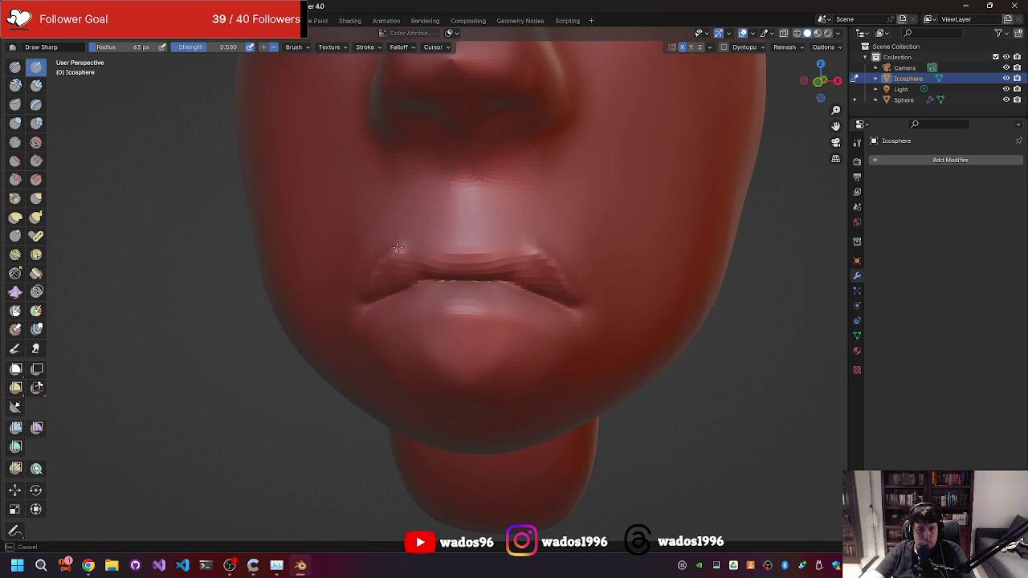
{"action": "middle_click_drag", "start_coordinate": [550, 229], "coordinate": [454, 259]}
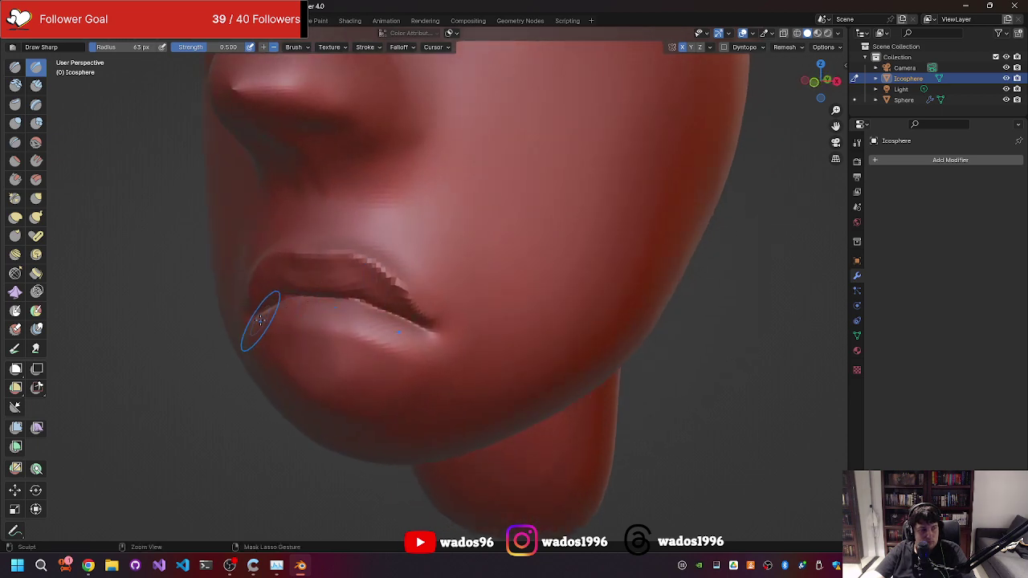
{"action": "mouse_move", "coordinate": [259, 320]}
{"action": "middle_mouse_down"}
{"action": "mouse_move", "coordinate": [402, 310]}
{"action": "mouse_move", "coordinate": [320, 301]}
{"action": "middle_mouse_up"}
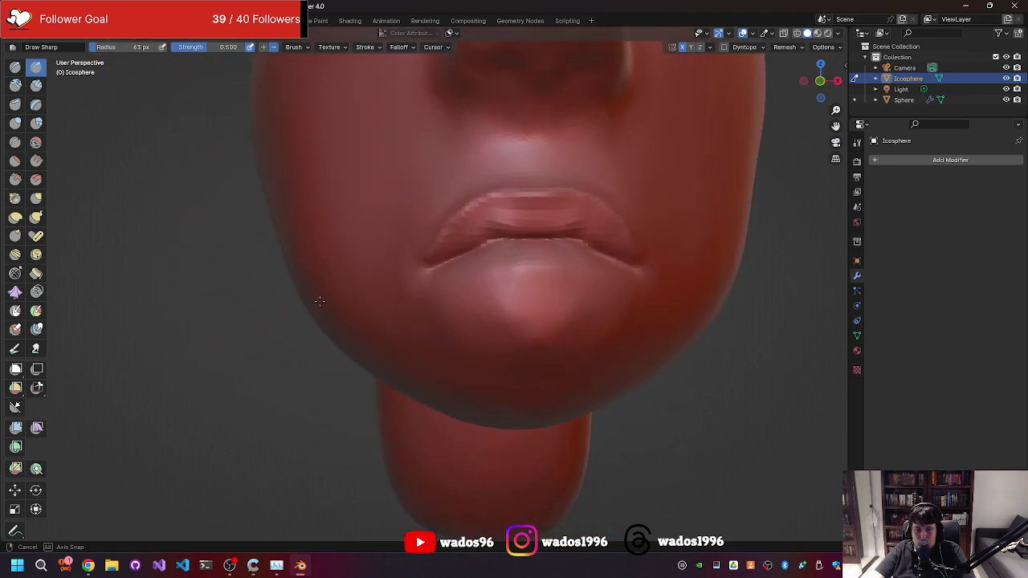
{"action": "scroll", "coordinate": [319, 301], "scroll_direction": "down", "scroll_amount": 3}
{"action": "middle_click_drag", "start_coordinate": [321, 305], "coordinate": [377, 278]}
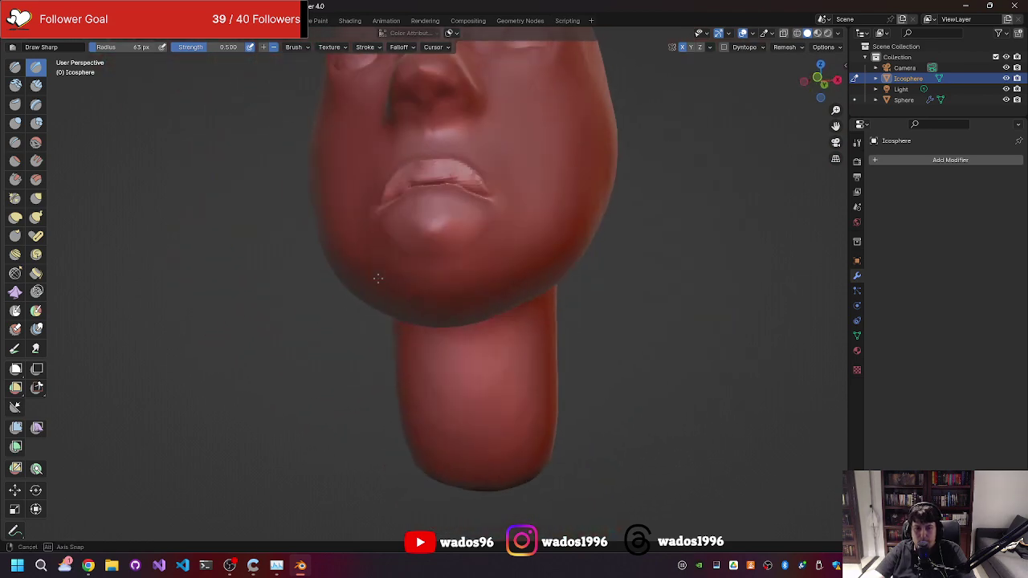
{"action": "scroll", "coordinate": [389, 248], "scroll_direction": "up", "scroll_amount": 3}
{"action": "scroll", "coordinate": [459, 137], "scroll_direction": "up", "scroll_amount": 2}
{"action": "mouse_move", "coordinate": [458, 137]}
{"action": "middle_mouse_down"}
{"action": "mouse_move", "coordinate": [489, 250]}
{"action": "mouse_move", "coordinate": [501, 206]}
{"action": "mouse_move", "coordinate": [471, 297]}
{"action": "mouse_move", "coordinate": [436, 206]}
{"action": "middle_mouse_up"}
Deepen the creases around both nostrils, then view them from below.
{"action": "scroll", "coordinate": [489, 250], "scroll_direction": "up", "scroll_amount": 2}
{"action": "scroll", "coordinate": [489, 250], "scroll_direction": "down", "scroll_amount": 3}
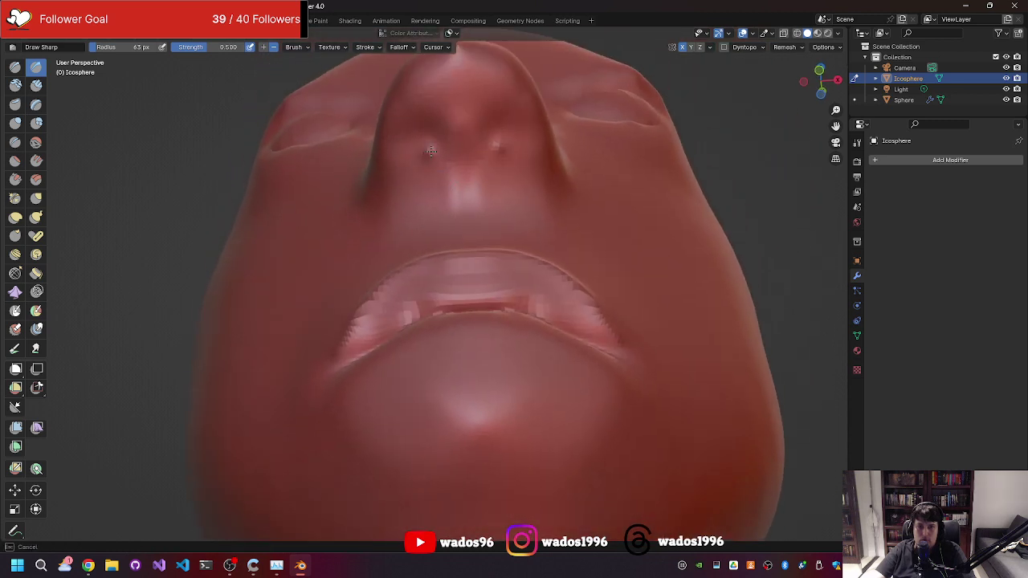
{"action": "key", "text": "z"}
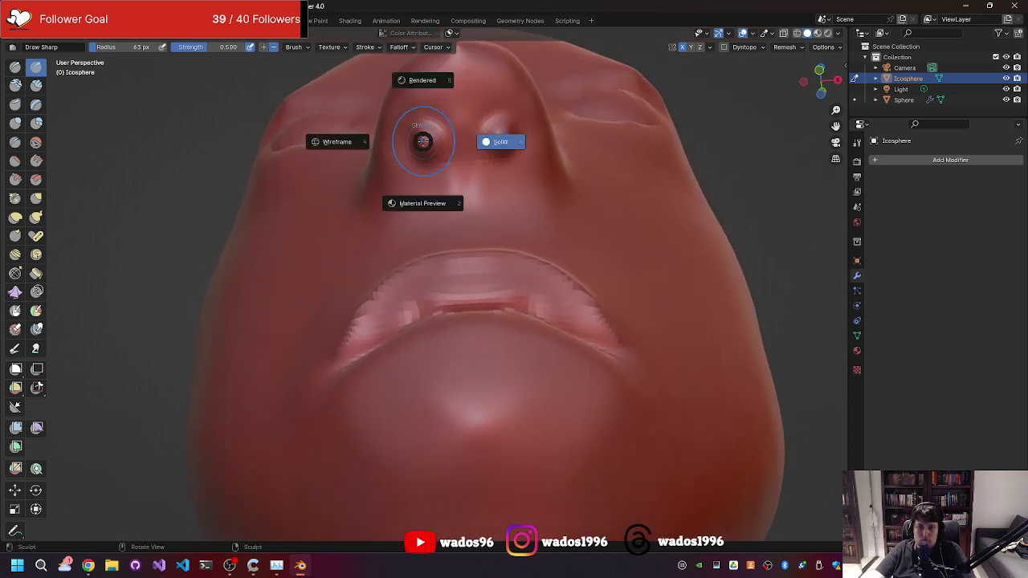
{"action": "left_click", "coordinate": [426, 145]}
{"action": "left_click_drag", "start_coordinate": [406, 120], "coordinate": [424, 133]}
{"action": "middle_click_drag", "start_coordinate": [442, 133], "coordinate": [445, 259]}
{"action": "scroll", "coordinate": [446, 258], "scroll_direction": "down", "scroll_amount": 4}
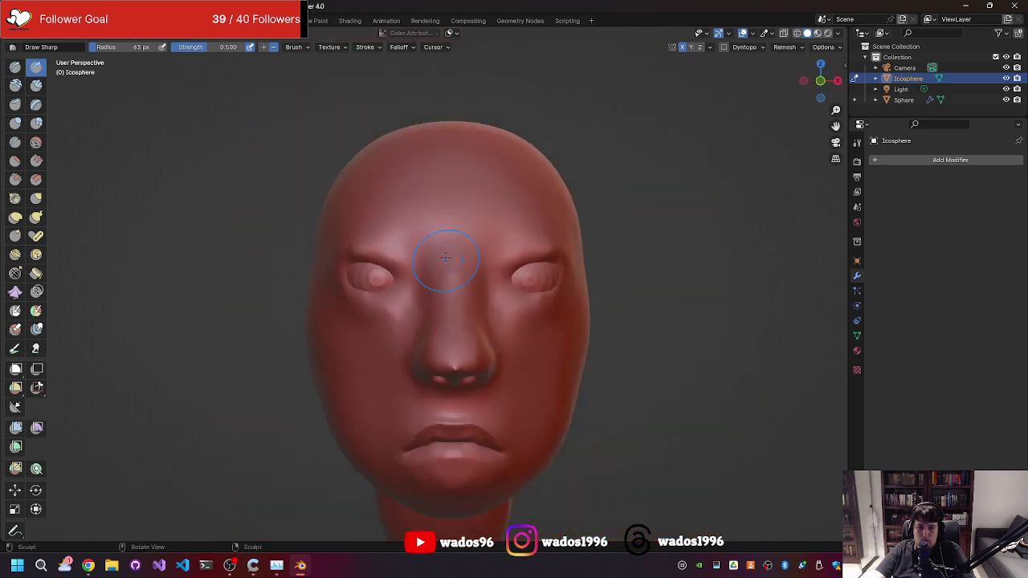
{"action": "middle_click_drag", "start_coordinate": [454, 341], "coordinate": [466, 284]}
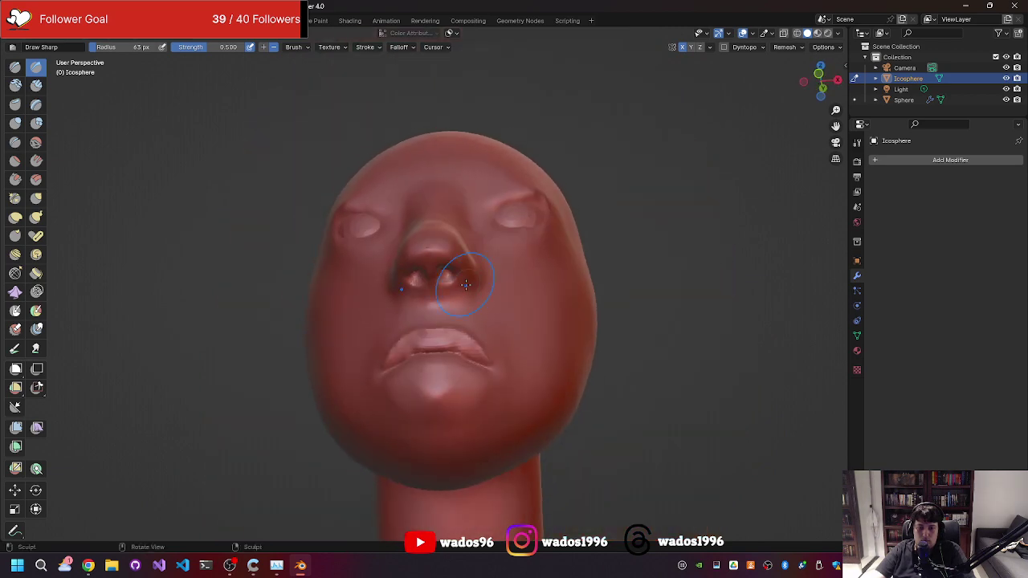
{"action": "scroll", "coordinate": [465, 284], "scroll_direction": "down", "scroll_amount": 3}
{"action": "scroll", "coordinate": [458, 276], "scroll_direction": "up", "scroll_amount": 8}
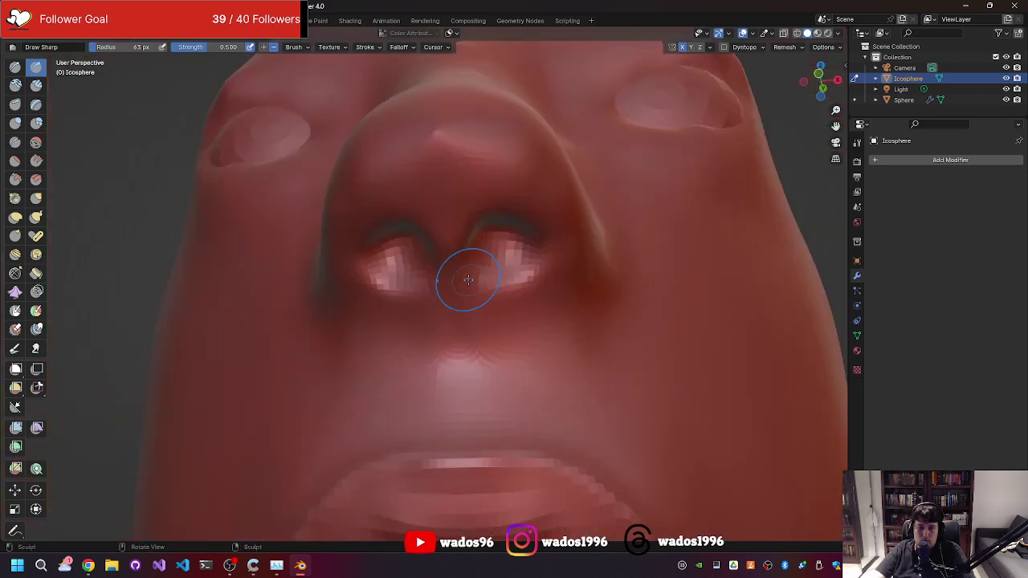
{"action": "mouse_move", "coordinate": [458, 275]}
{"action": "middle_mouse_down"}
{"action": "mouse_move", "coordinate": [468, 263]}
{"action": "mouse_move", "coordinate": [457, 270]}
{"action": "middle_mouse_up"}
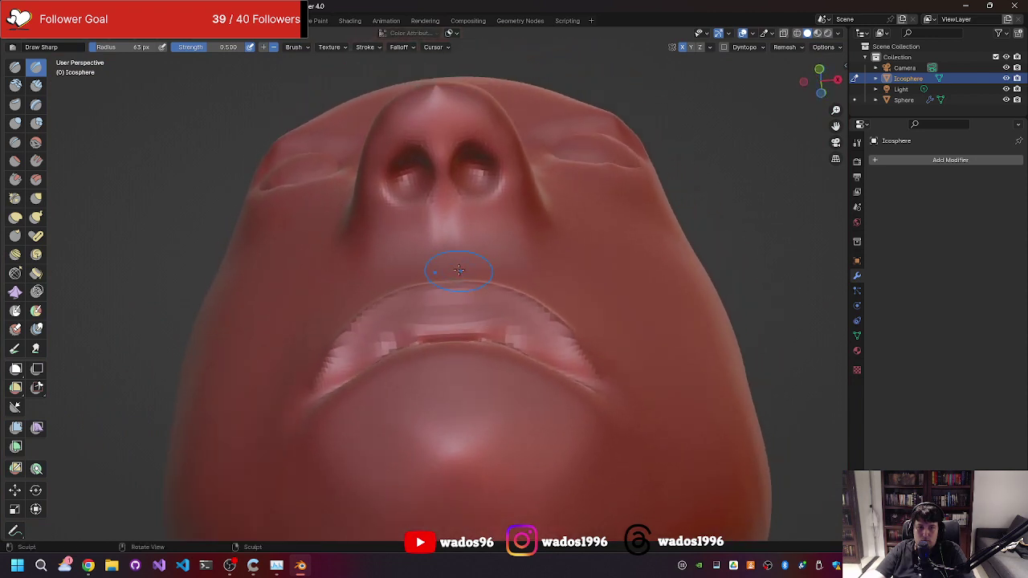
Carve both nostrils deeper with Draw Sharp after undoing a trial Draw stroke.
{"action": "left_click", "coordinate": [15, 67]}
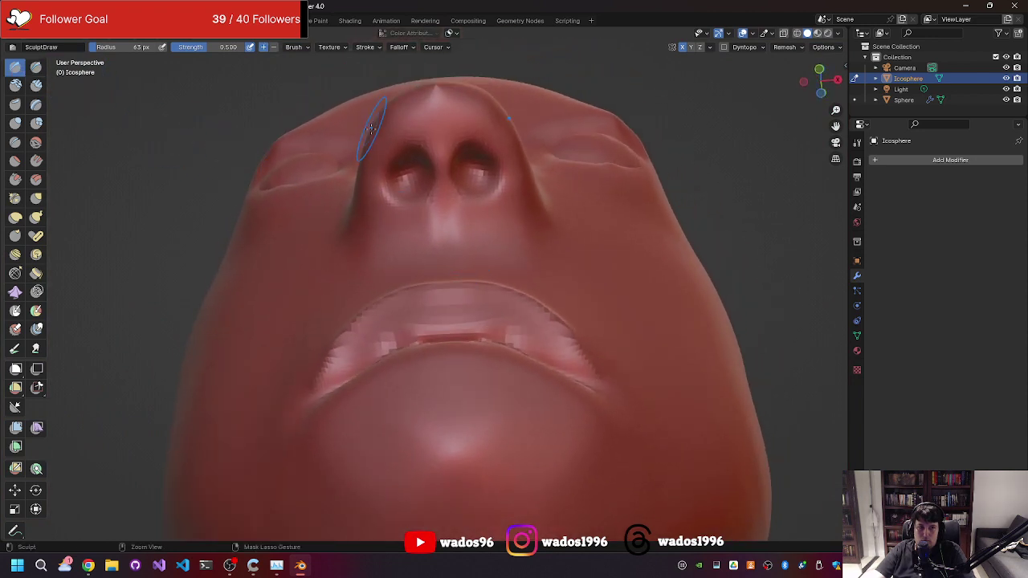
{"action": "left_click_drag", "start_coordinate": [365, 156], "coordinate": [420, 172]}
{"action": "key", "text": "ctrl+z"}
{"action": "left_click", "coordinate": [36, 66]}
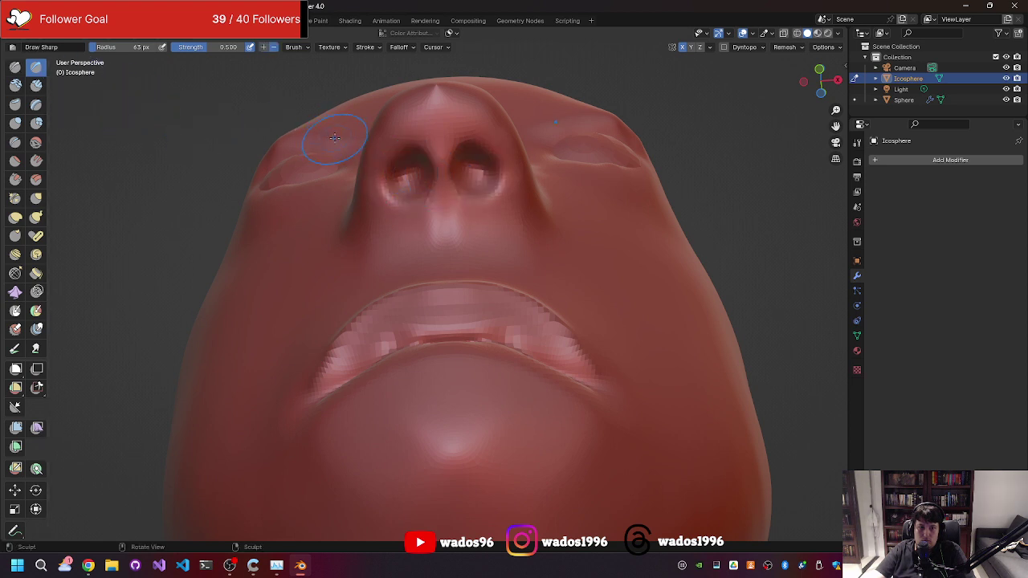
{"action": "mouse_move", "coordinate": [411, 177]}
{"action": "left_mouse_down"}
{"action": "mouse_move", "coordinate": [423, 180]}
{"action": "mouse_move", "coordinate": [416, 171]}
{"action": "left_mouse_up"}
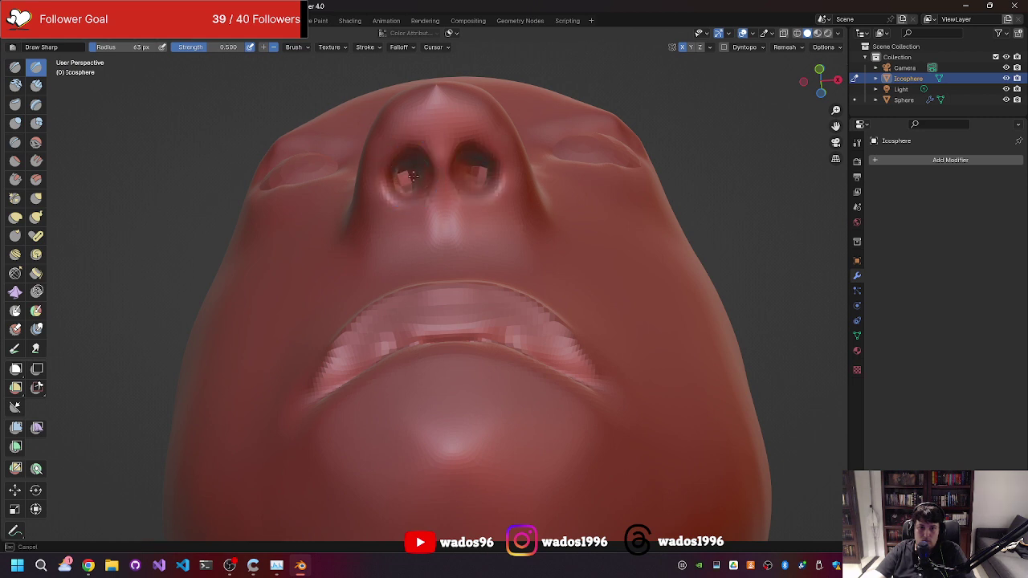
{"action": "middle_click_drag", "start_coordinate": [419, 172], "coordinate": [371, 247]}
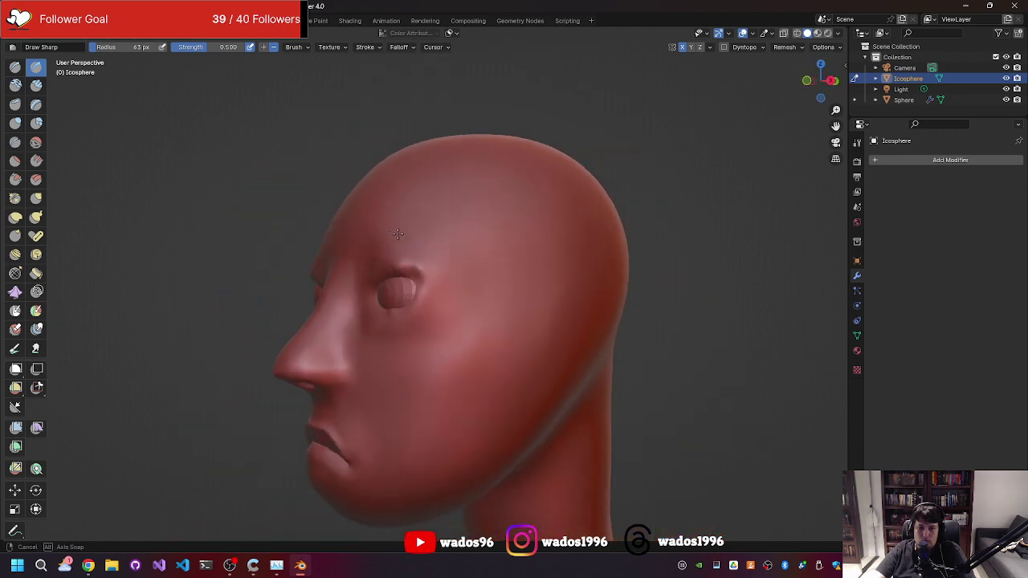
{"action": "mouse_move", "coordinate": [370, 247]}
{"action": "middle_mouse_down"}
{"action": "mouse_move", "coordinate": [460, 255]}
{"action": "mouse_move", "coordinate": [474, 273]}
{"action": "middle_mouse_up"}
Smooth the lower lip and nostrils with a 232 px Smooth brush.
{"action": "key", "text": "shift+s"}
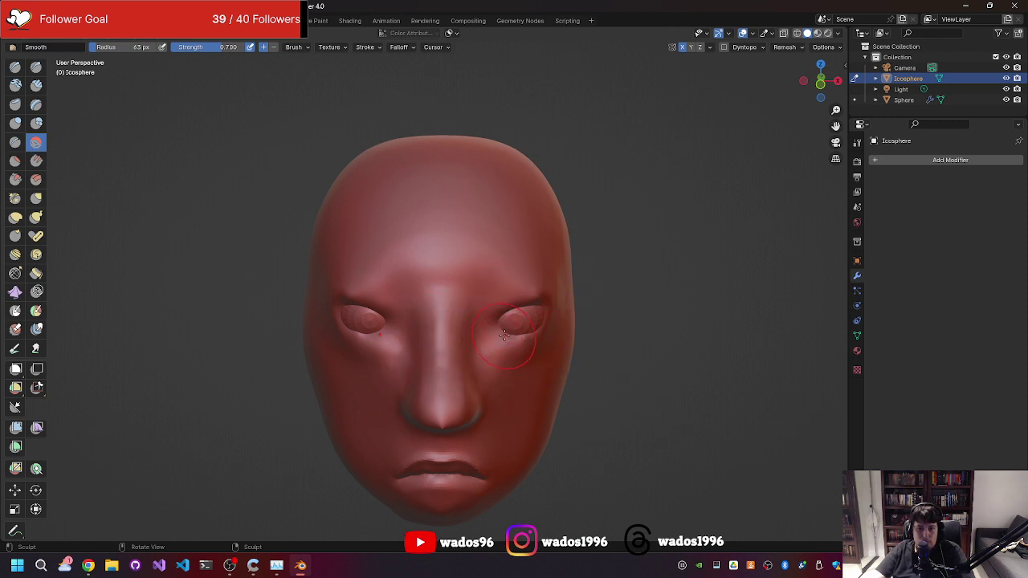
{"action": "key", "text": "f"}
{"action": "left_click", "coordinate": [619, 241]}
{"action": "middle_click_drag", "start_coordinate": [618, 241], "coordinate": [568, 238]}
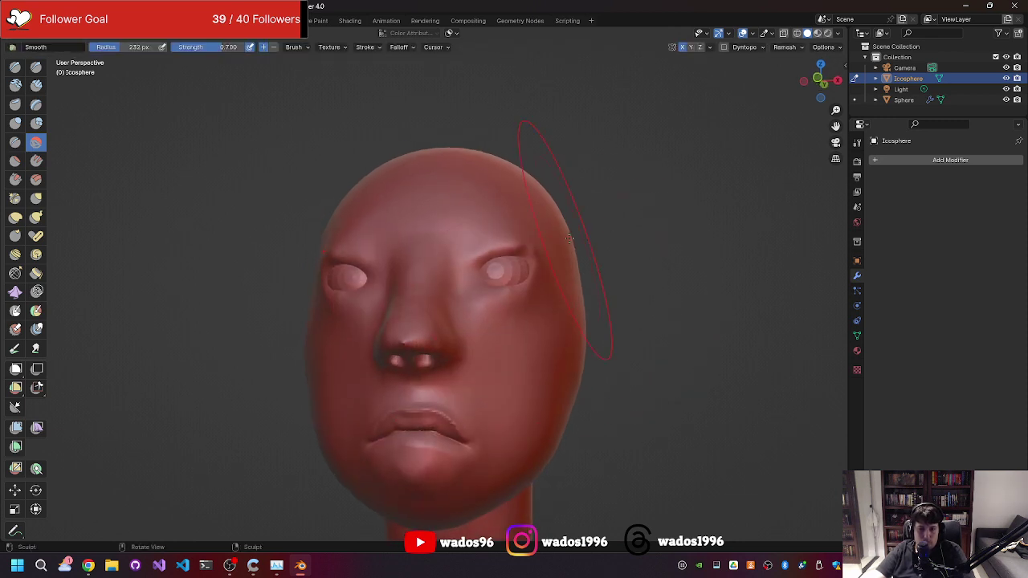
{"action": "left_click_drag", "start_coordinate": [449, 348], "coordinate": [416, 351]}
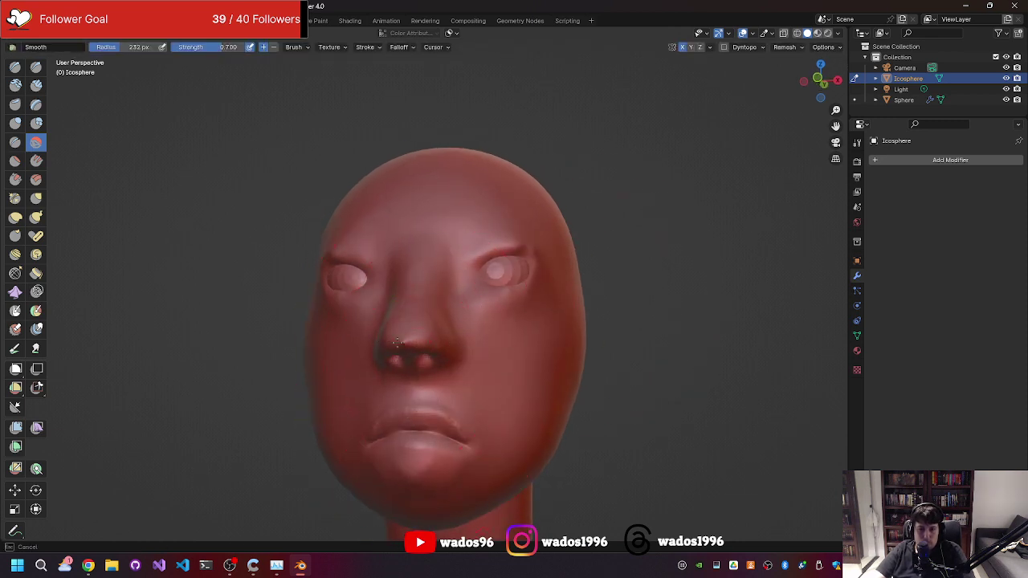
Try smoothing the nostrils, undo it, and return to a frontal view of the head.
{"action": "mouse_move", "coordinate": [416, 350]}
{"action": "middle_mouse_down"}
{"action": "mouse_move", "coordinate": [427, 370]}
{"action": "mouse_move", "coordinate": [401, 433]}
{"action": "middle_mouse_up"}
{"action": "scroll", "coordinate": [562, 343], "scroll_direction": "up", "scroll_amount": 5}
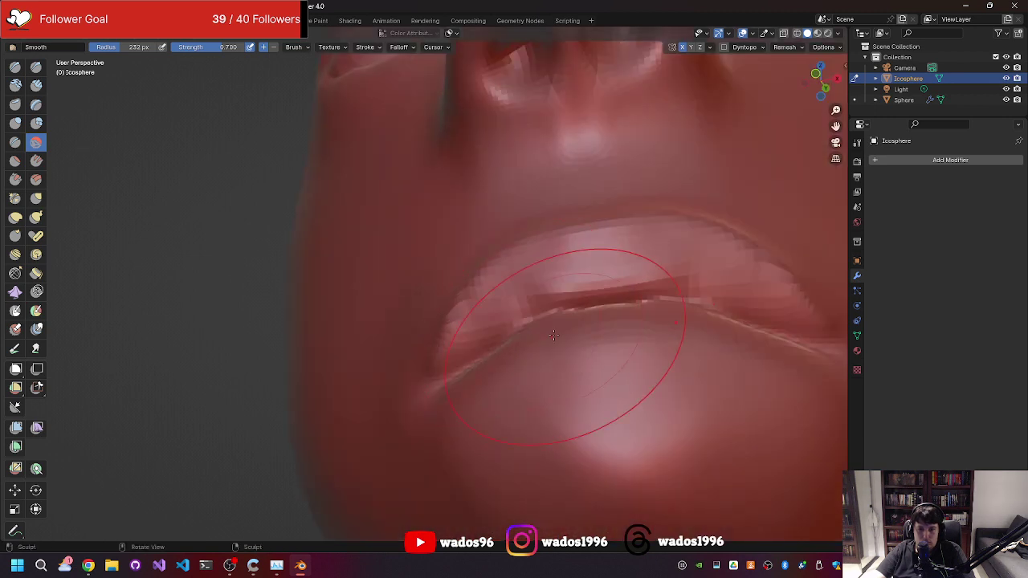
{"action": "middle_click_drag", "start_coordinate": [562, 344], "coordinate": [644, 354]}
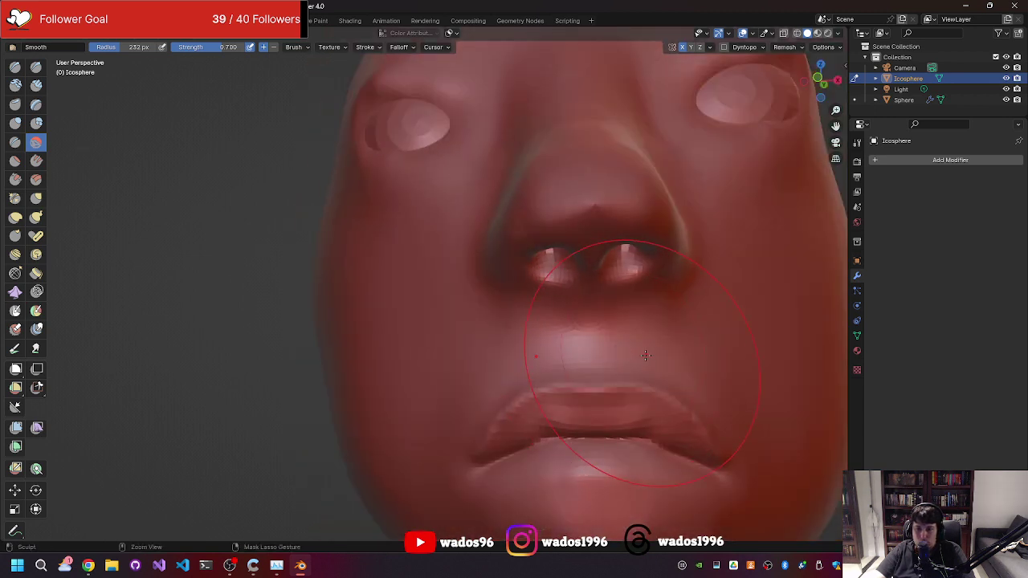
{"action": "mouse_move", "coordinate": [646, 355]}
{"action": "left_mouse_down"}
{"action": "mouse_move", "coordinate": [578, 321]}
{"action": "mouse_move", "coordinate": [690, 345]}
{"action": "left_mouse_up"}
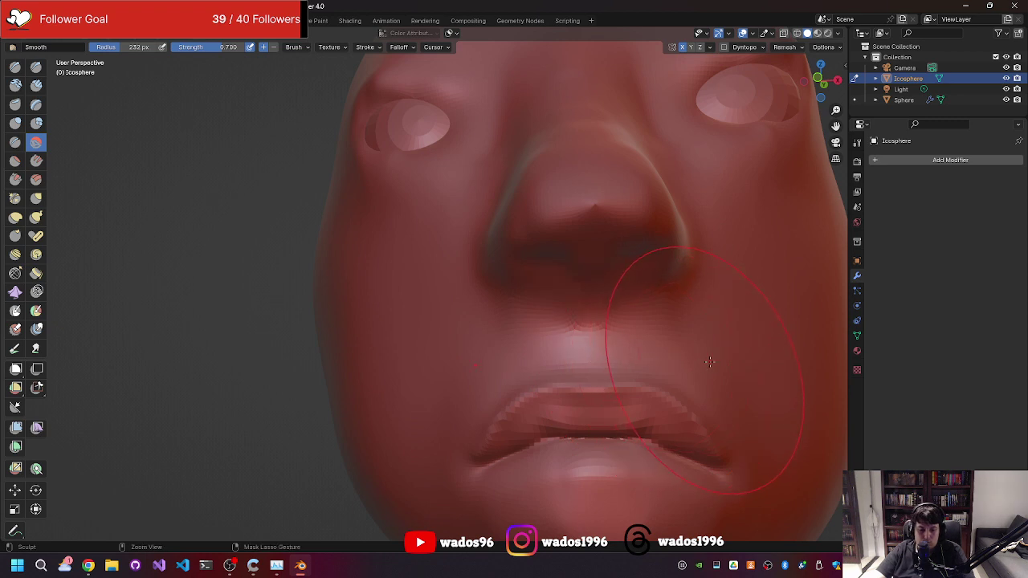
{"action": "key", "text": "ctrl+z"}
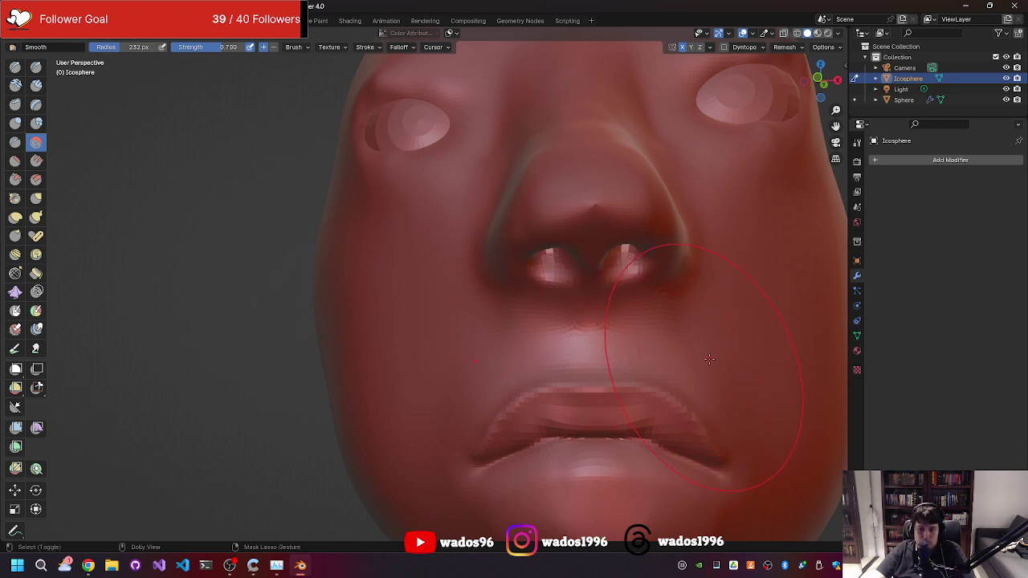
{"action": "middle_click_drag", "start_coordinate": [708, 358], "coordinate": [464, 385]}
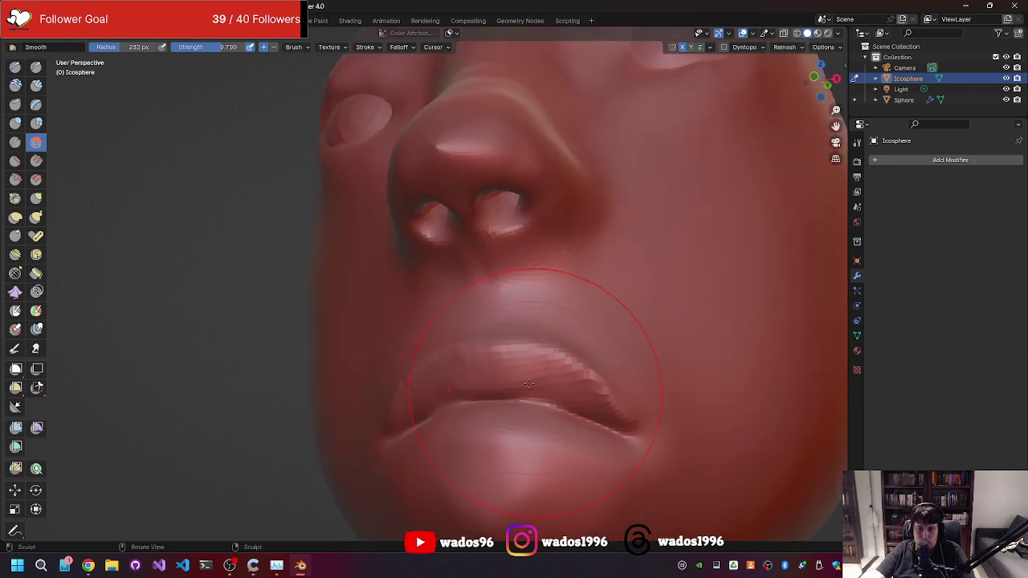
{"action": "mouse_move", "coordinate": [448, 390]}
{"action": "middle_mouse_down"}
{"action": "mouse_move", "coordinate": [364, 389]}
{"action": "mouse_move", "coordinate": [596, 366]}
{"action": "middle_mouse_up"}
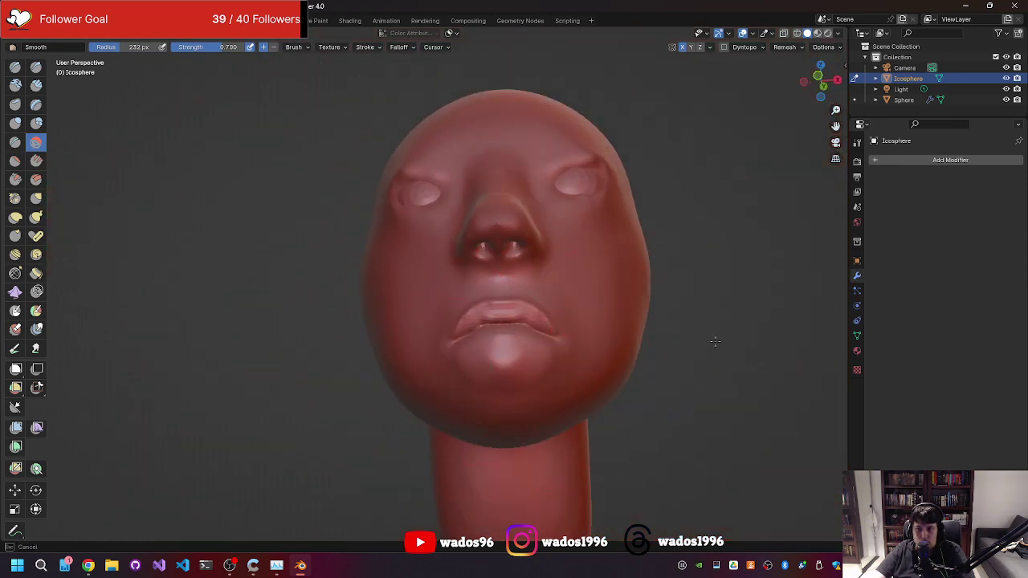
{"action": "middle_click_drag", "start_coordinate": [708, 357], "coordinate": [712, 362]}
{"action": "scroll", "coordinate": [712, 362], "scroll_direction": "down", "scroll_amount": 3}
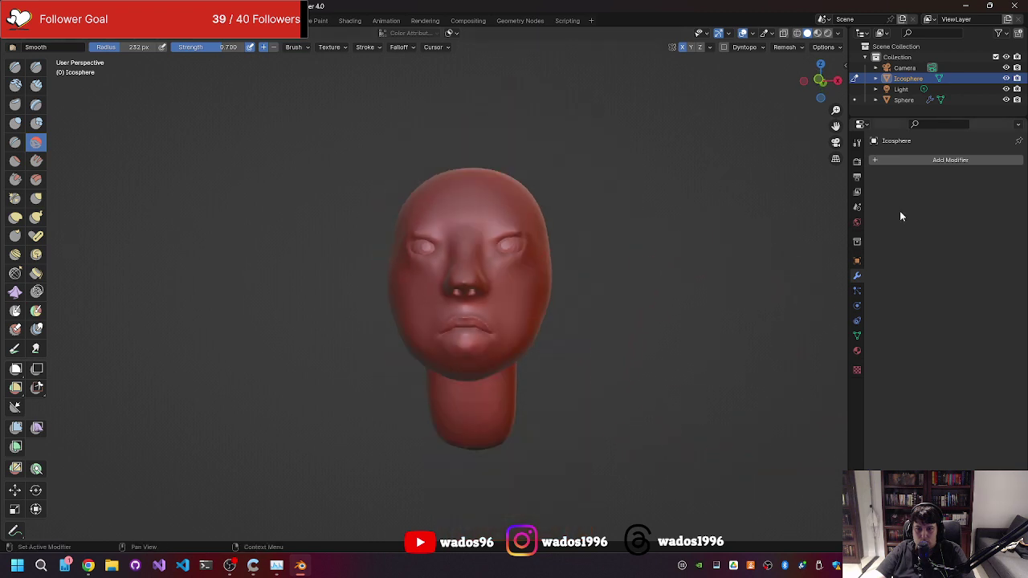
Add a level-1 Subdivision Surface modifier to the head and apply it permanently.
{"action": "left_click", "coordinate": [904, 158]}
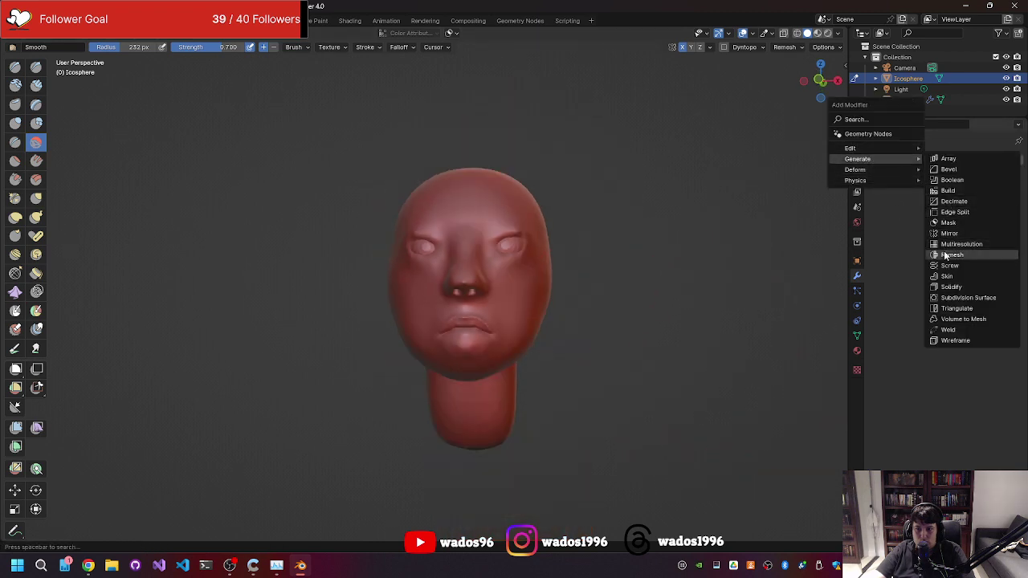
{"action": "mouse_move", "coordinate": [858, 158]}
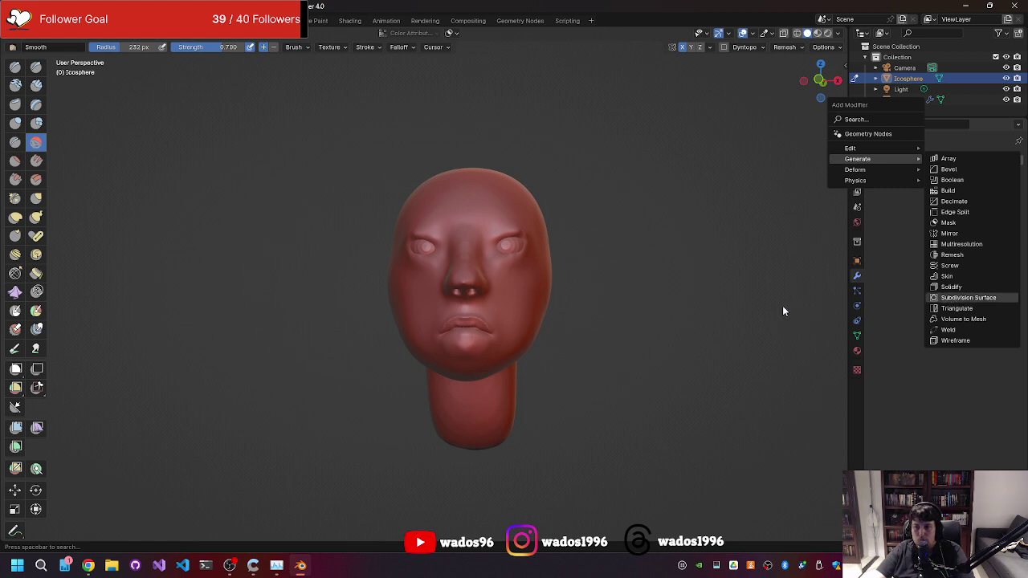
{"action": "key", "text": "Return"}
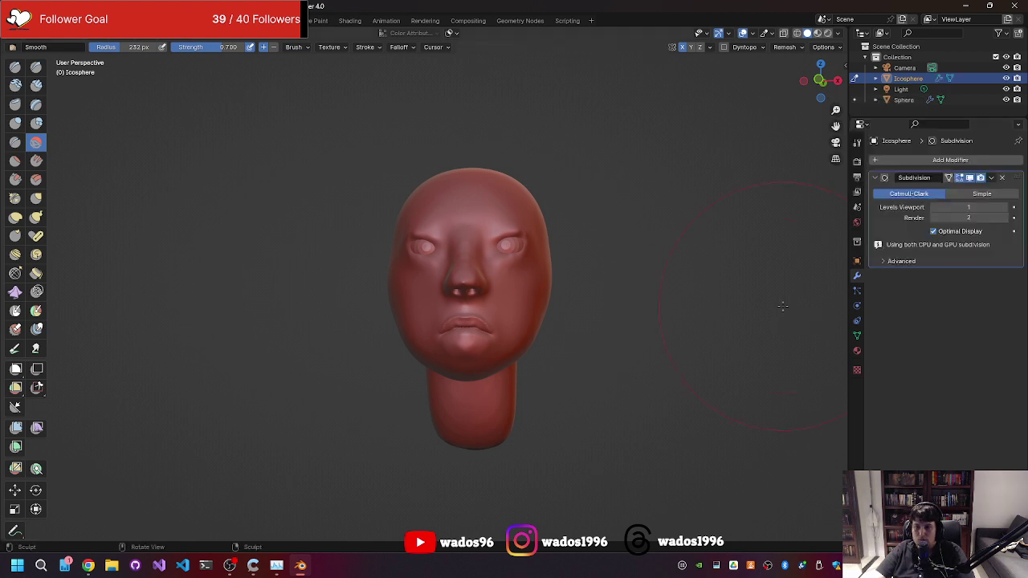
{"action": "scroll", "coordinate": [433, 311], "scroll_direction": "up", "scroll_amount": 5}
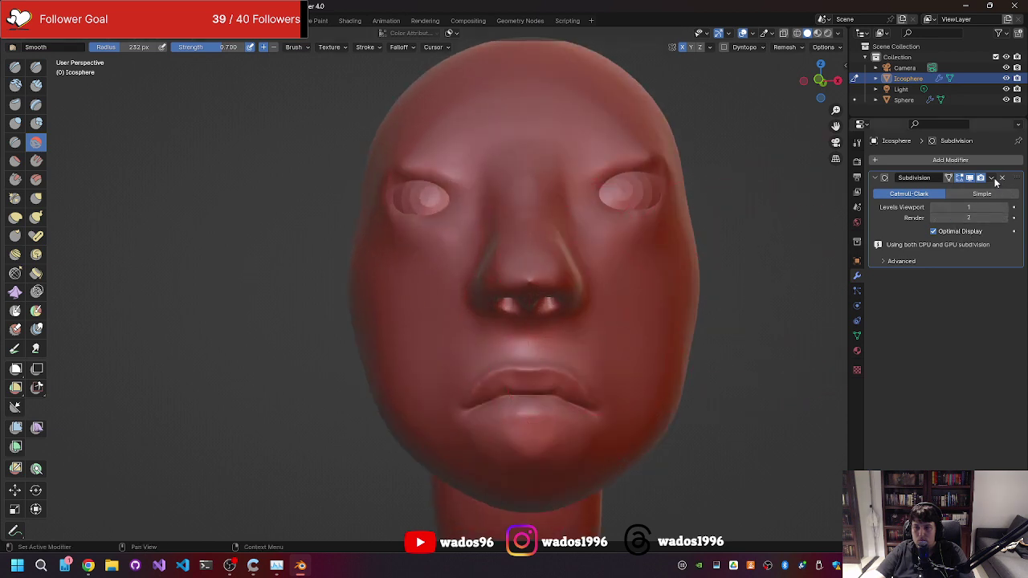
{"action": "left_click", "coordinate": [993, 179]}
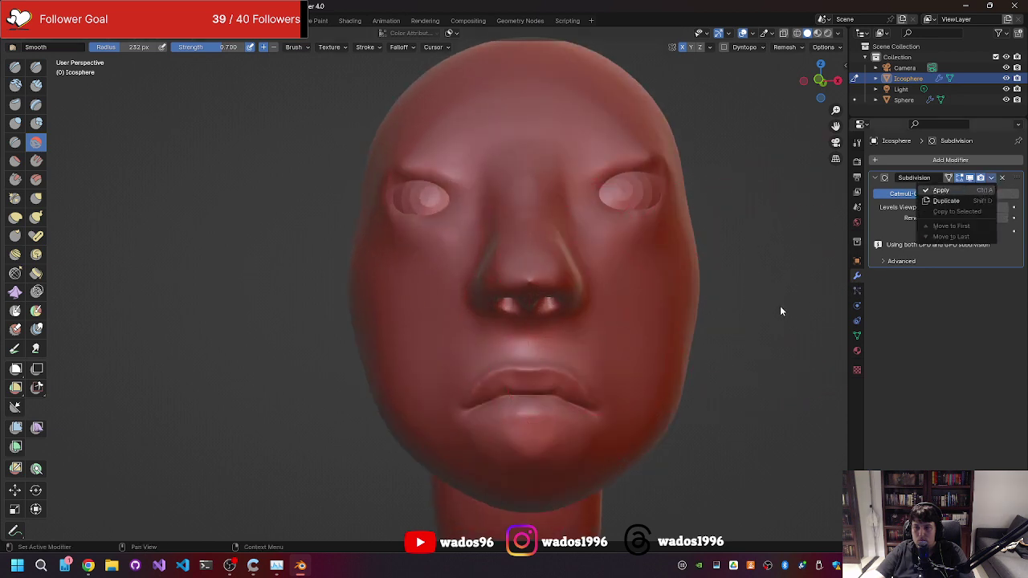
{"action": "key", "text": "ctrl+a"}
{"action": "scroll", "coordinate": [787, 359], "scroll_direction": "down", "scroll_amount": 2}
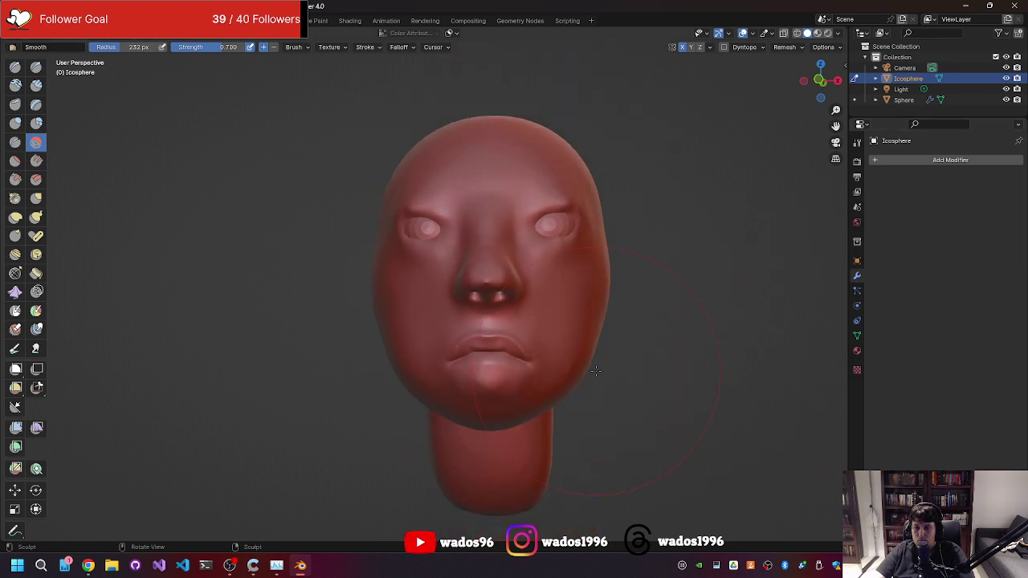
{"action": "scroll", "coordinate": [595, 370], "scroll_direction": "up", "scroll_amount": 2}
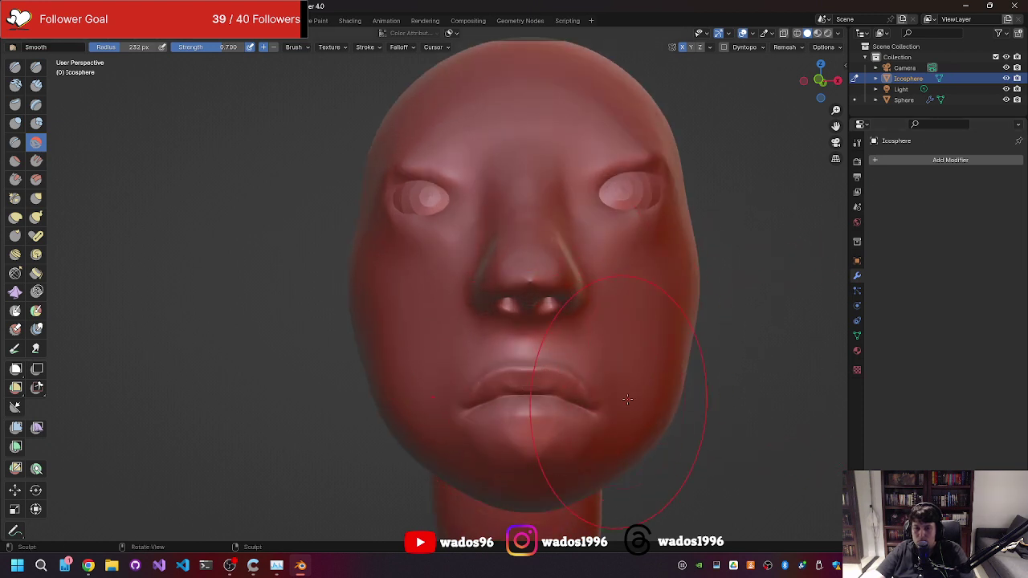
{"action": "mouse_move", "coordinate": [627, 399]}
{"action": "middle_mouse_down"}
{"action": "mouse_move", "coordinate": [541, 402]}
{"action": "mouse_move", "coordinate": [561, 376]}
{"action": "mouse_move", "coordinate": [684, 387]}
{"action": "middle_mouse_up"}
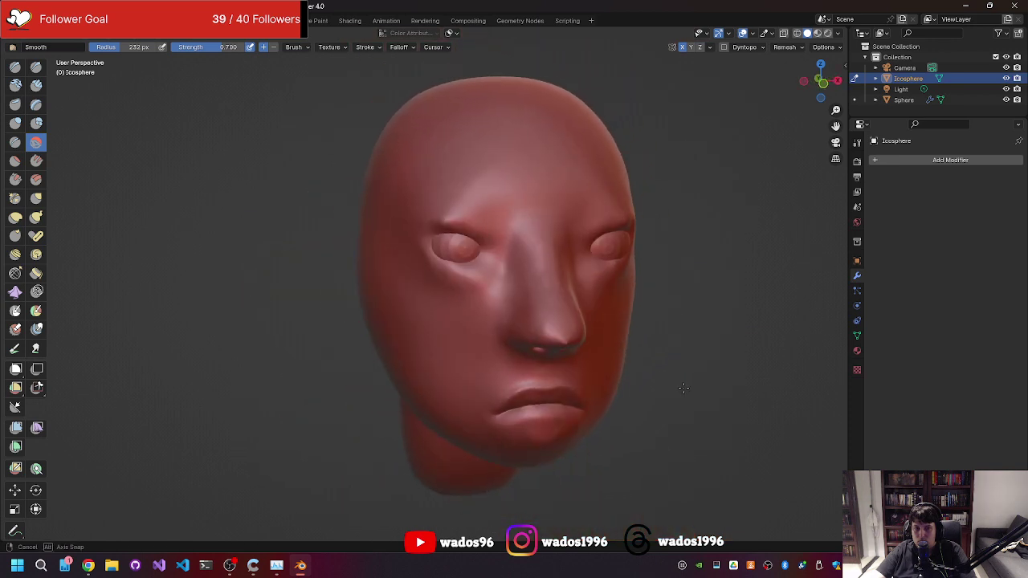
{"action": "scroll", "coordinate": [684, 388], "scroll_direction": "down", "scroll_amount": 4}
Cancel the remesh voxel size change, zoom in on the mouth, and select the Draw brush.
{"action": "key", "text": "r"}
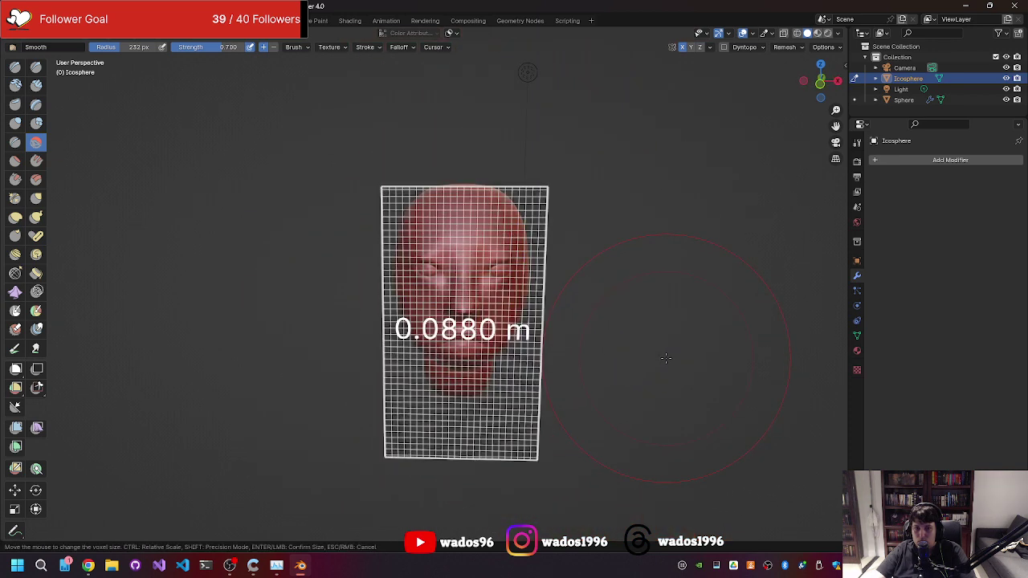
{"action": "left_click", "coordinate": [706, 317]}
{"action": "mouse_move", "coordinate": [706, 318]}
{"action": "middle_mouse_down", "text": "ctrl"}
{"action": "mouse_move", "coordinate": [643, 284]}
{"action": "mouse_move", "coordinate": [542, 264]}
{"action": "middle_mouse_up", "text": "ctrl"}
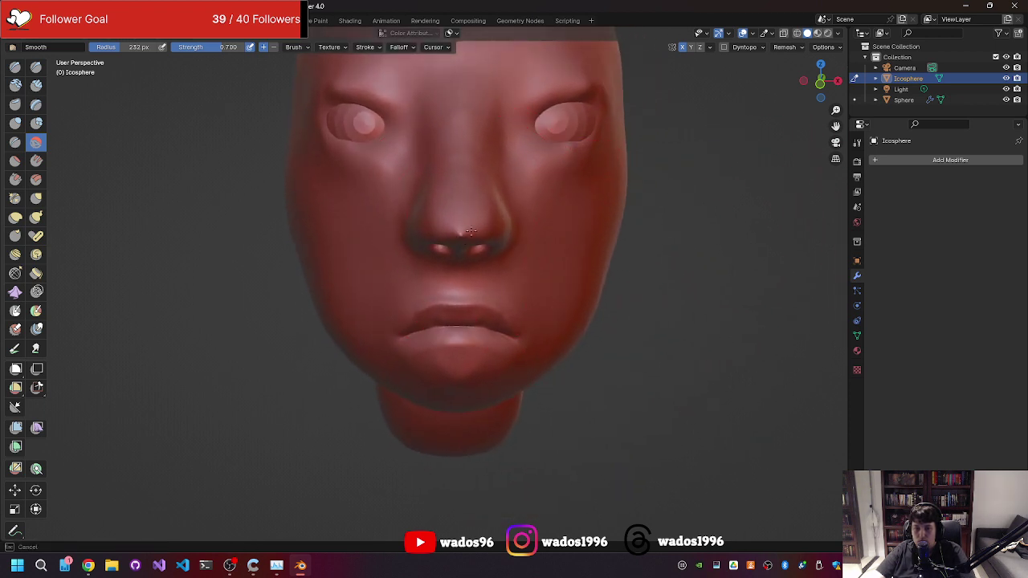
{"action": "scroll", "coordinate": [457, 281], "scroll_direction": "down", "scroll_amount": 3}
{"action": "scroll", "coordinate": [481, 337], "scroll_direction": "up", "scroll_amount": 2}
{"action": "scroll", "coordinate": [472, 302], "scroll_direction": "up", "scroll_amount": 1}
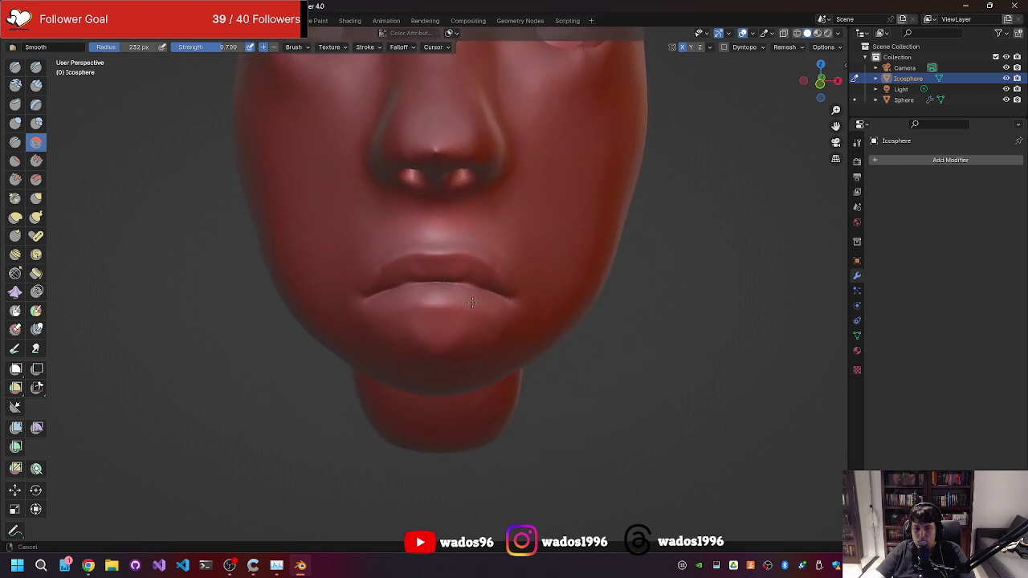
{"action": "right_click", "coordinate": [437, 291]}
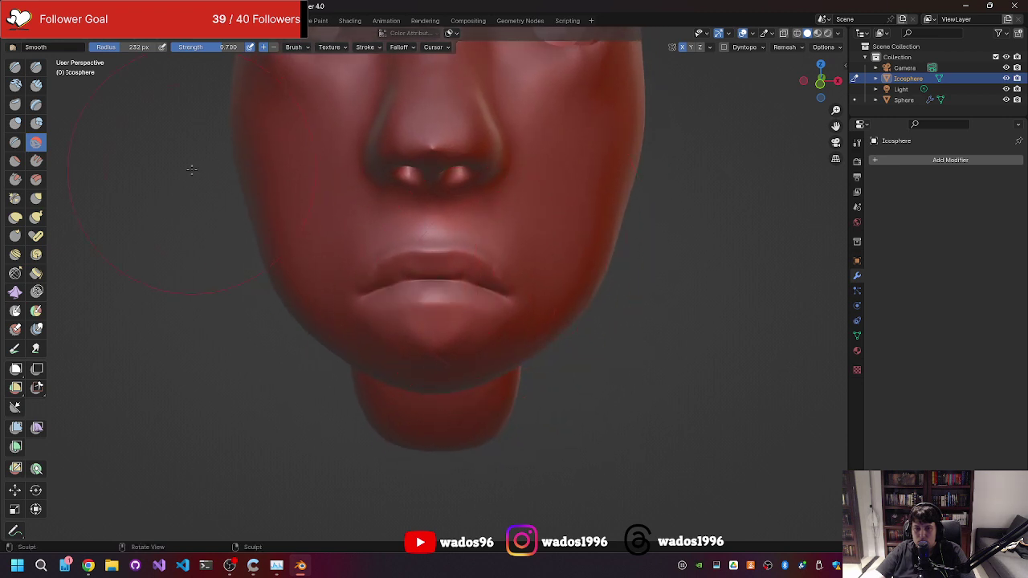
{"action": "left_click", "coordinate": [15, 67]}
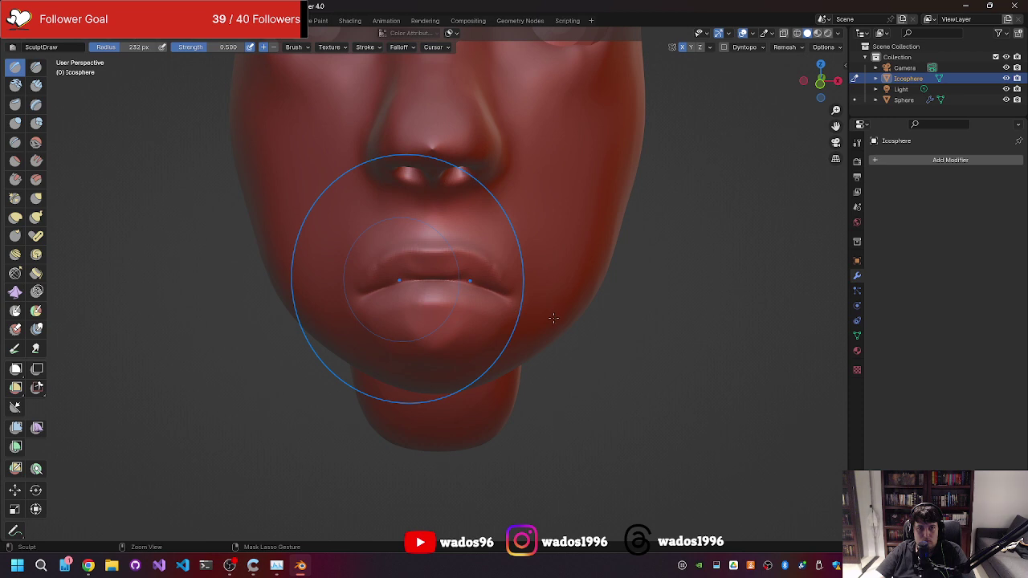
Preview a Subdivision modifier, undo past it, then redo the three lip crease strokes.
{"action": "key", "text": "ctrl+1"}
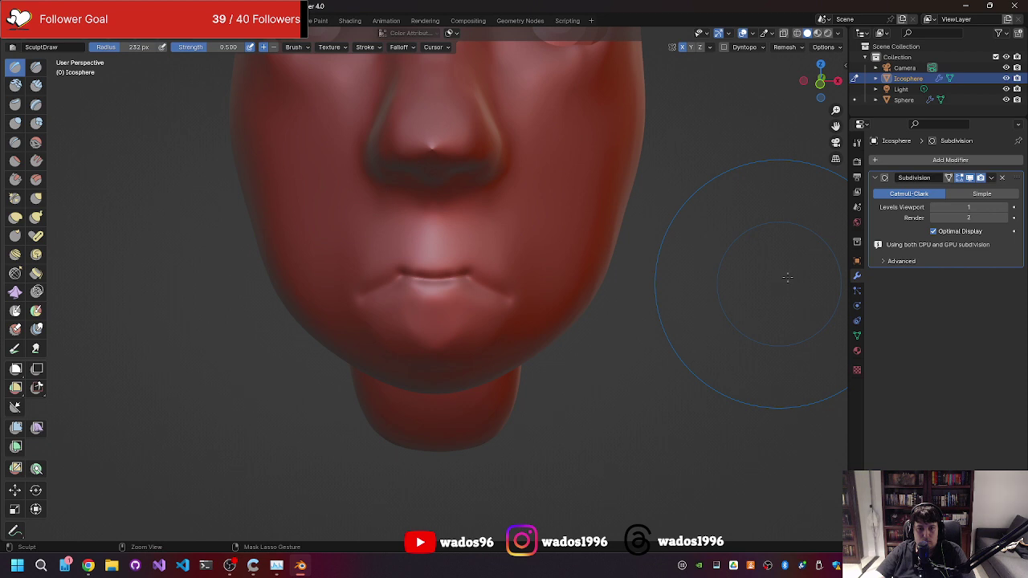
{"action": "key", "text": "ctrl+z"}
{"action": "middle_click_drag", "start_coordinate": [787, 277], "coordinate": [781, 270]}
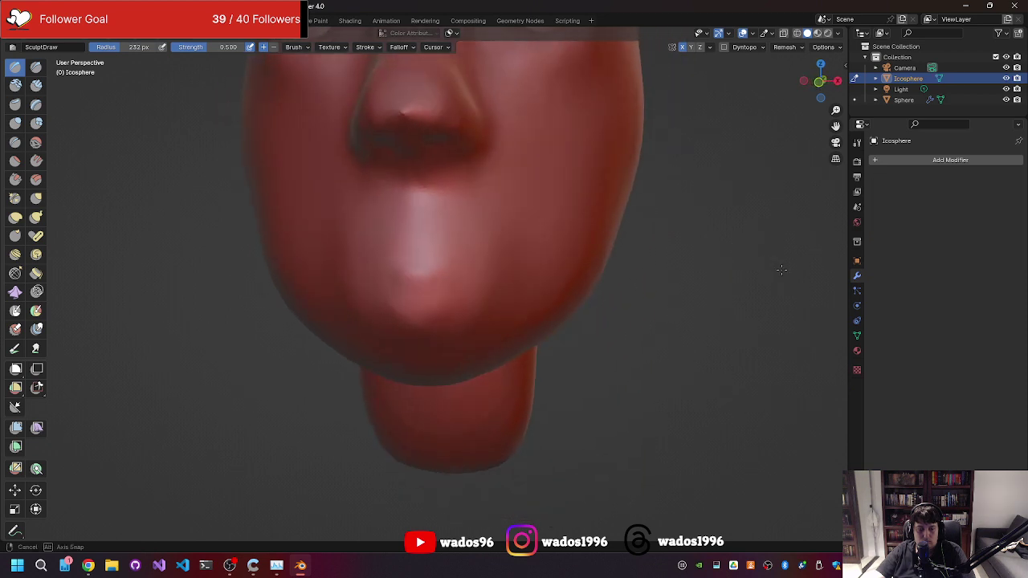
{"action": "key", "text": "ctrl+shift+z"}
{"action": "key", "text": "ctrl+shift+z"}
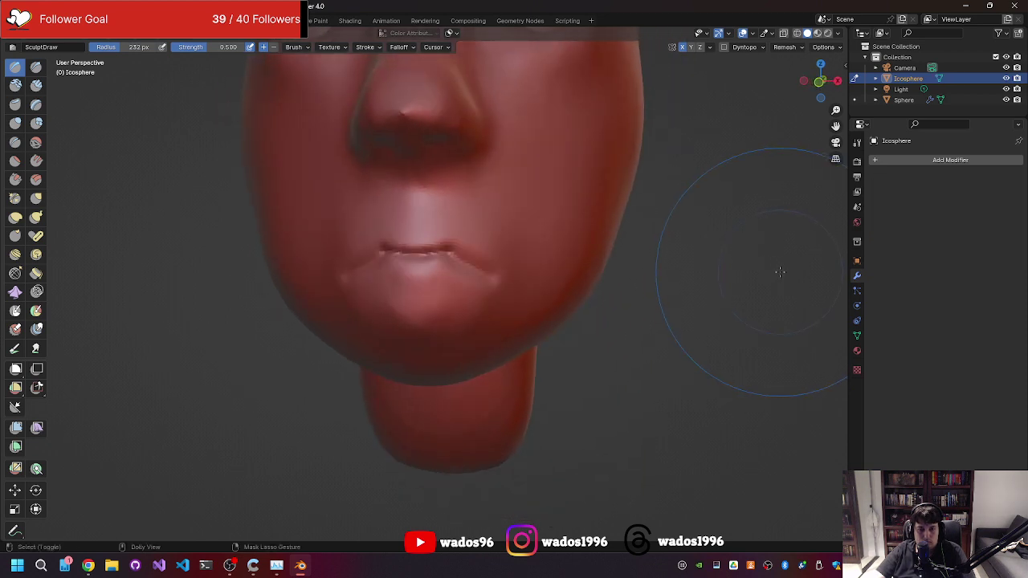
{"action": "key", "text": "ctrl+shift+z"}
{"action": "key", "text": "ctrl+shift+z"}
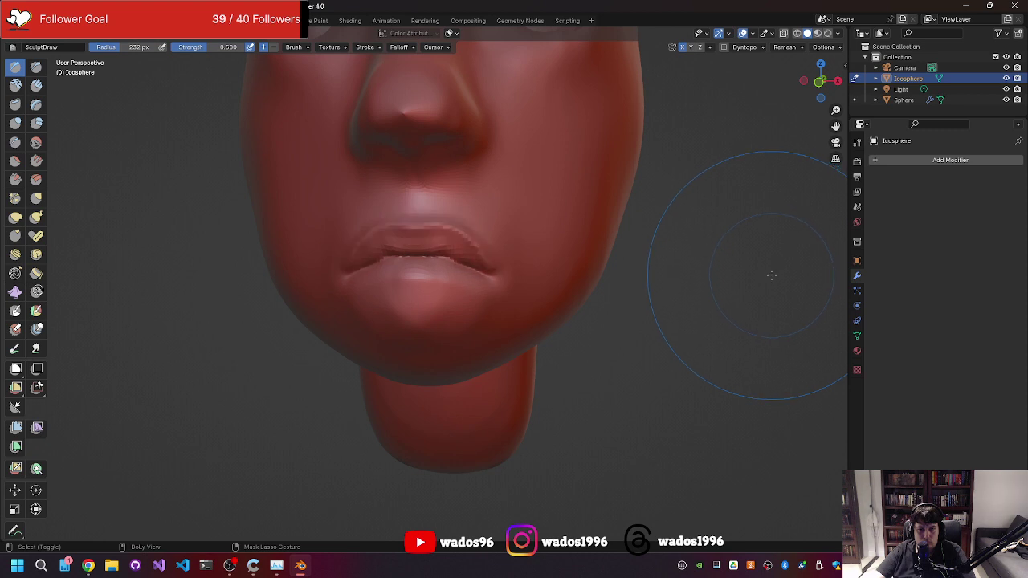
{"action": "key", "text": "ctrl+shift+z"}
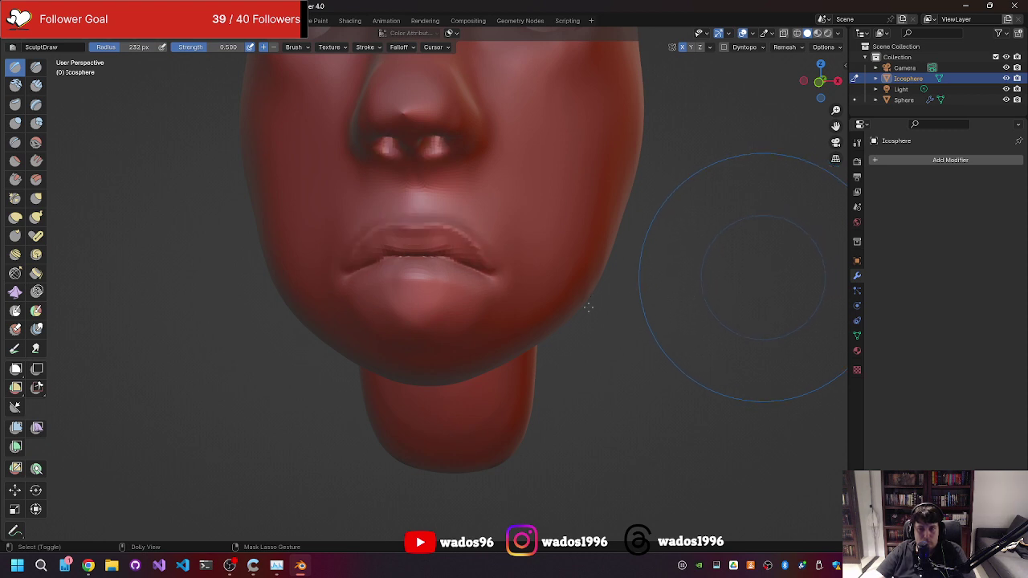
Add a level-1 Subdivision modifier again to inspect the lips, then delete it.
{"action": "key", "text": "ctrl+1"}
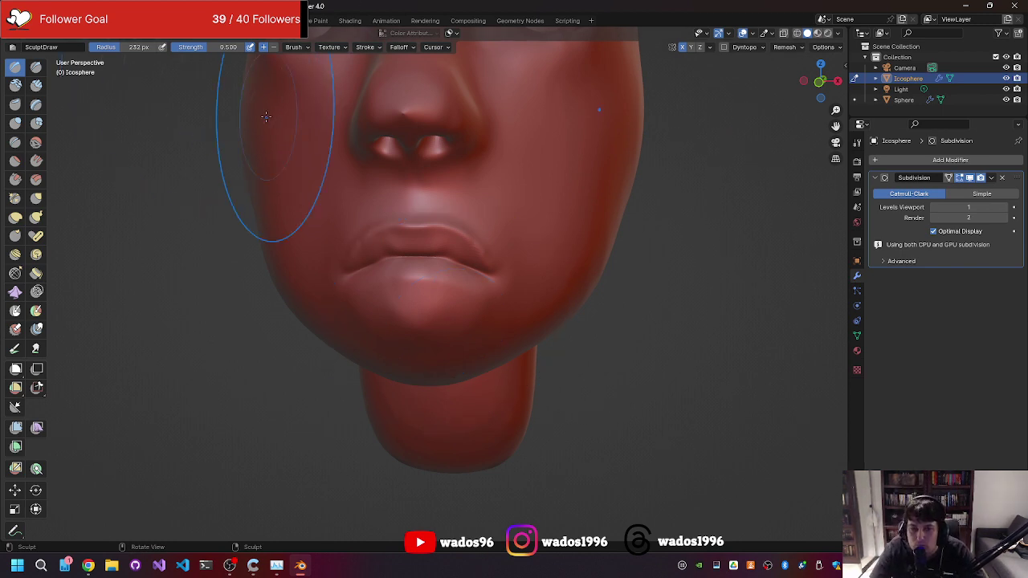
{"action": "scroll", "coordinate": [643, 242], "scroll_direction": "down", "scroll_amount": 1}
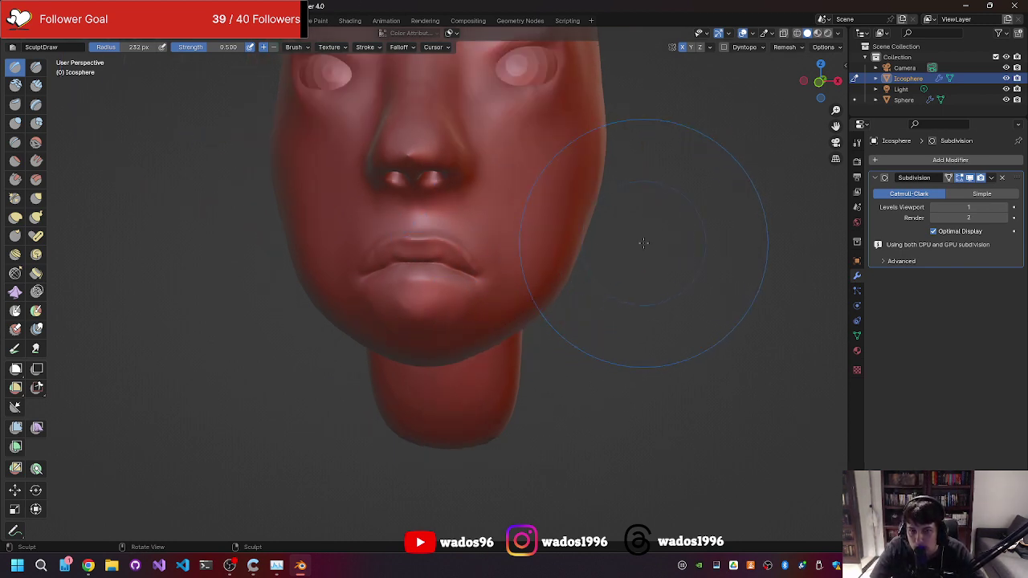
{"action": "mouse_move", "coordinate": [643, 242]}
{"action": "middle_mouse_down"}
{"action": "mouse_move", "coordinate": [635, 247]}
{"action": "mouse_move", "coordinate": [650, 238]}
{"action": "middle_mouse_up"}
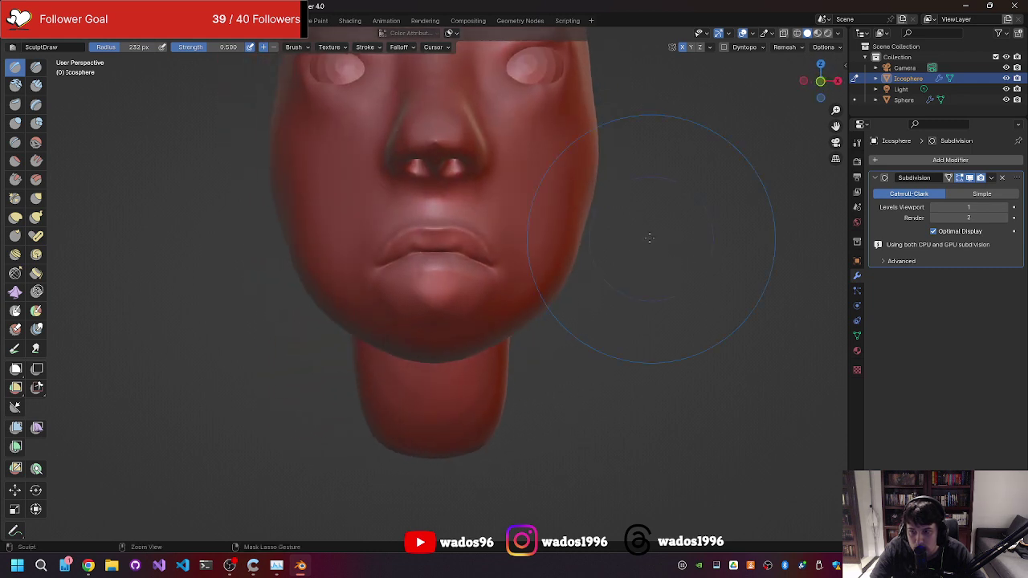
{"action": "scroll", "coordinate": [647, 238], "scroll_direction": "down", "scroll_amount": 1}
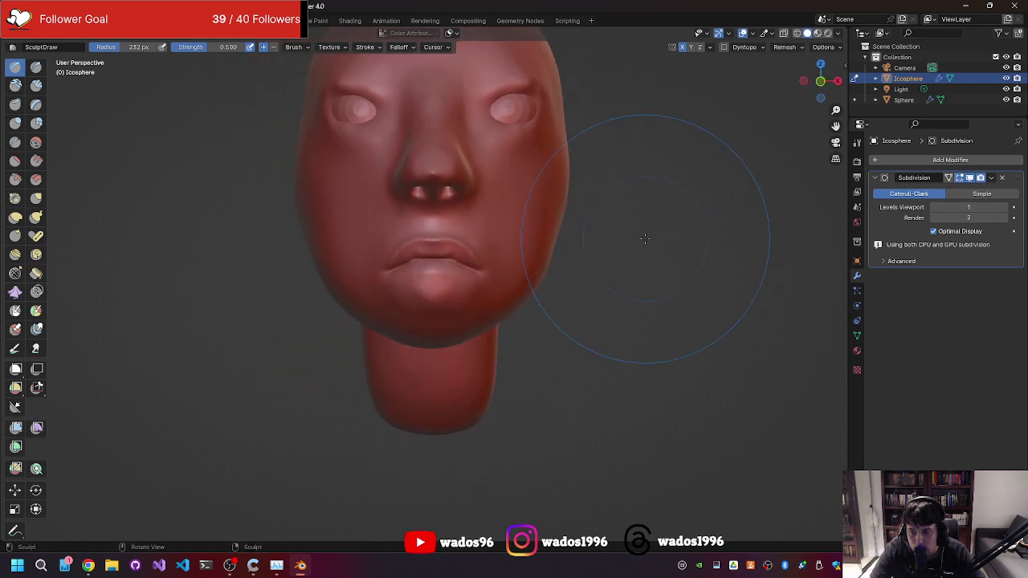
{"action": "left_click", "coordinate": [1001, 177]}
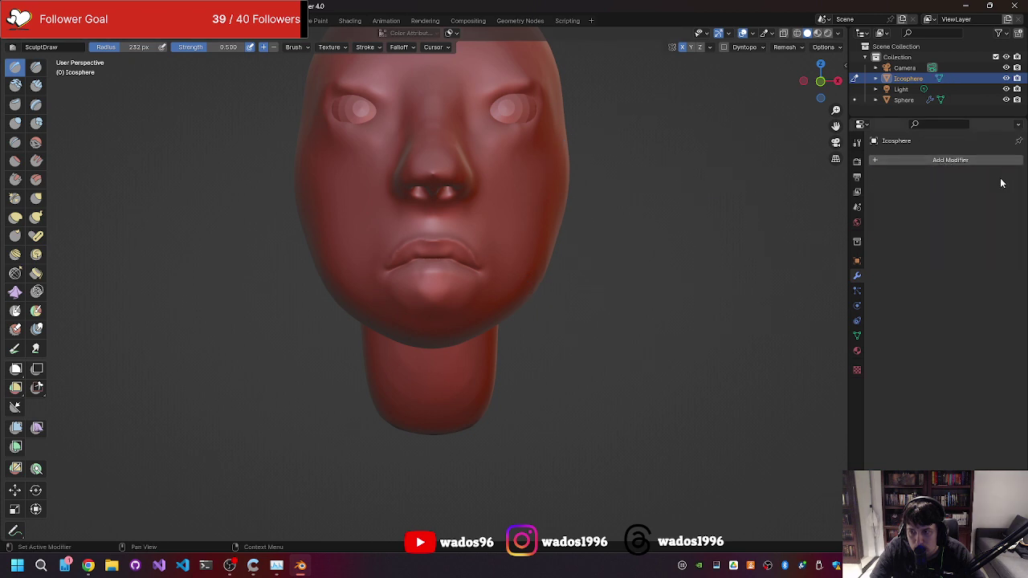
{"action": "scroll", "coordinate": [751, 213], "scroll_direction": "up", "scroll_amount": 1}
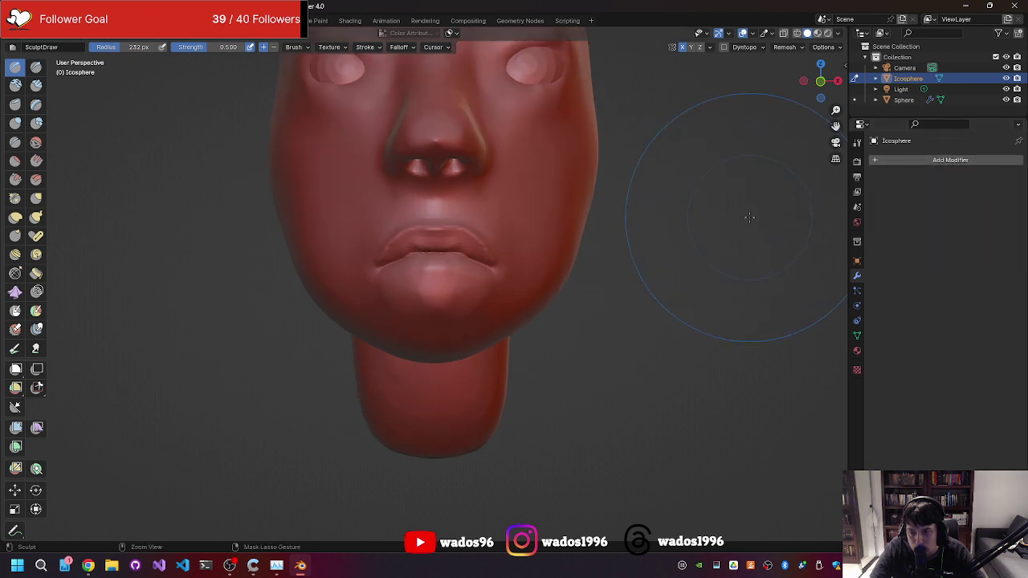
{"action": "scroll", "coordinate": [748, 217], "scroll_direction": "up", "scroll_amount": 2}
{"action": "scroll", "coordinate": [748, 217], "scroll_direction": "up", "scroll_amount": 1}
{"action": "mouse_move", "coordinate": [748, 217]}
{"action": "middle_mouse_down"}
{"action": "mouse_move", "coordinate": [704, 226]}
{"action": "mouse_move", "coordinate": [739, 215]}
{"action": "mouse_move", "coordinate": [734, 202]}
{"action": "mouse_move", "coordinate": [759, 206]}
{"action": "mouse_move", "coordinate": [735, 203]}
{"action": "middle_mouse_up"}
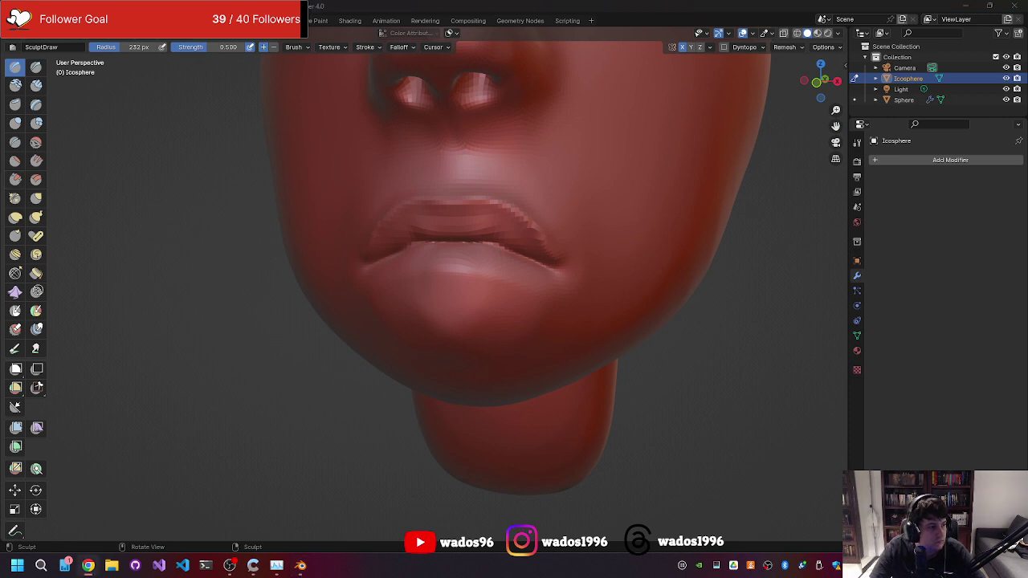
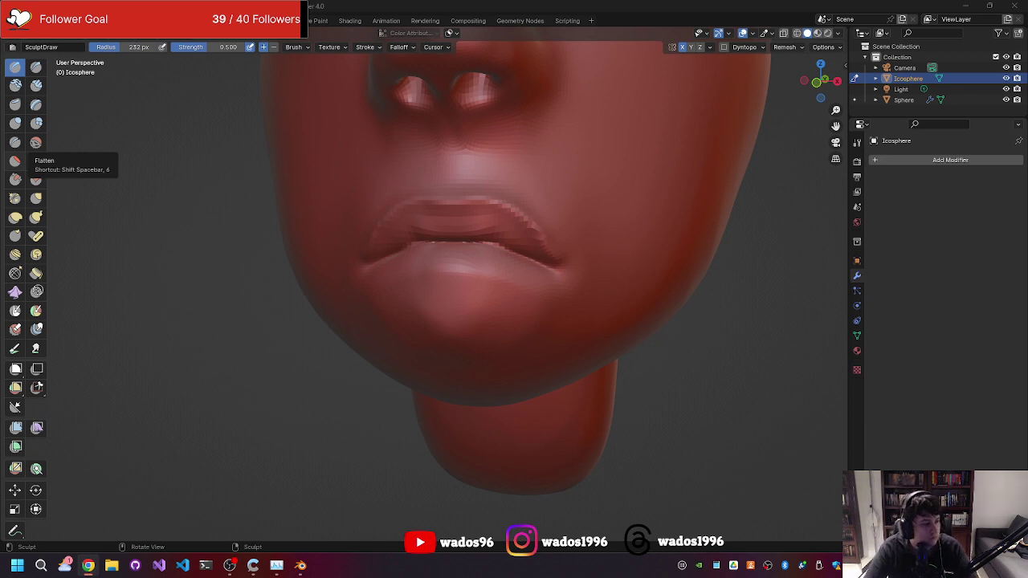
Build up the lower lip and chin of the head with the Draw brush.
{"action": "middle_click_drag", "start_coordinate": [367, 248], "coordinate": [395, 242]}
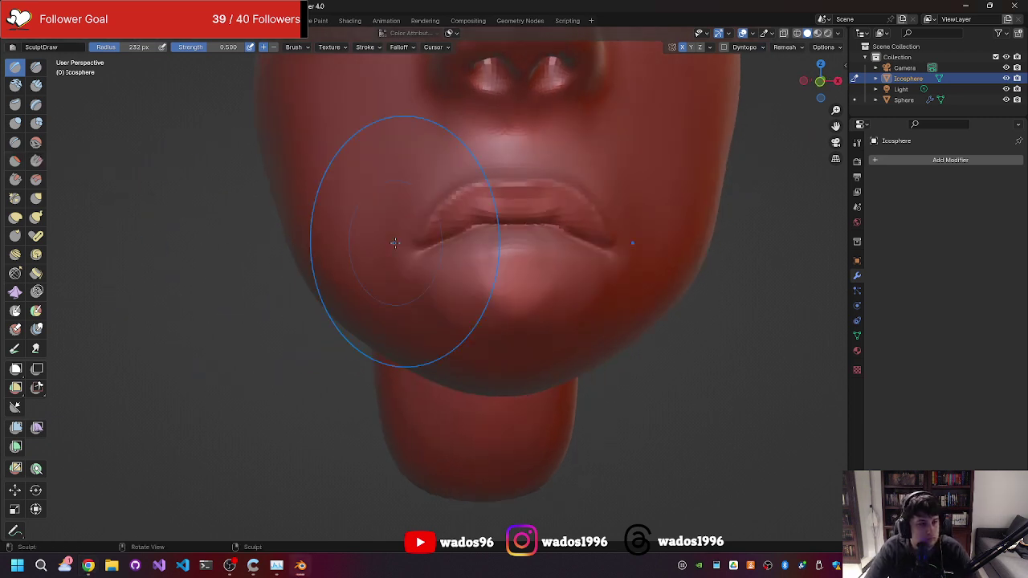
{"action": "scroll", "coordinate": [562, 230], "scroll_direction": "up", "scroll_amount": 2}
{"action": "scroll", "coordinate": [551, 230], "scroll_direction": "down", "scroll_amount": 2}
{"action": "mouse_move", "coordinate": [551, 230]}
{"action": "middle_mouse_down"}
{"action": "mouse_move", "coordinate": [561, 248]}
{"action": "mouse_move", "coordinate": [546, 259]}
{"action": "mouse_move", "coordinate": [539, 229]}
{"action": "middle_mouse_up"}
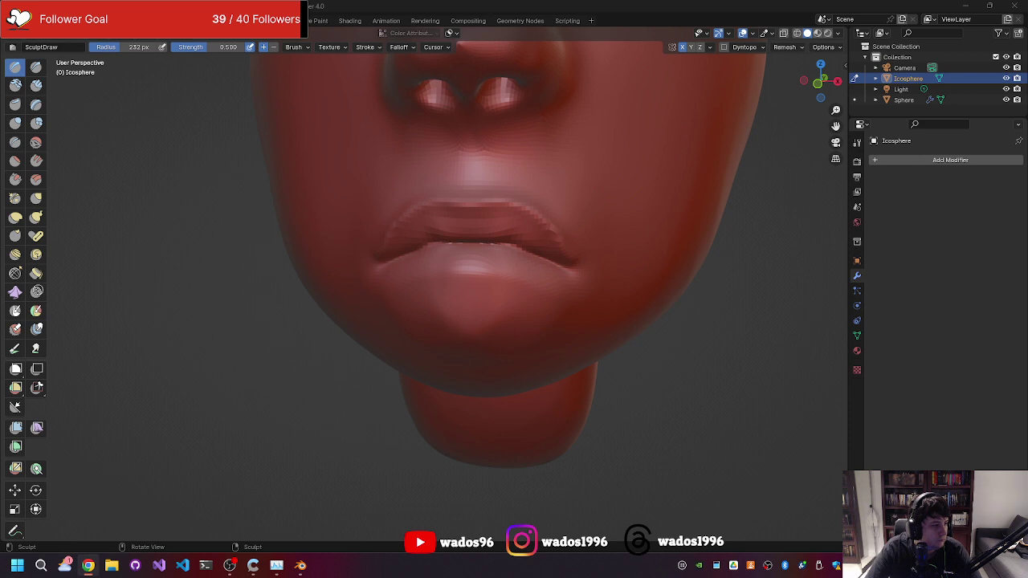
{"action": "left_click_drag", "start_coordinate": [352, 347], "coordinate": [431, 313]}
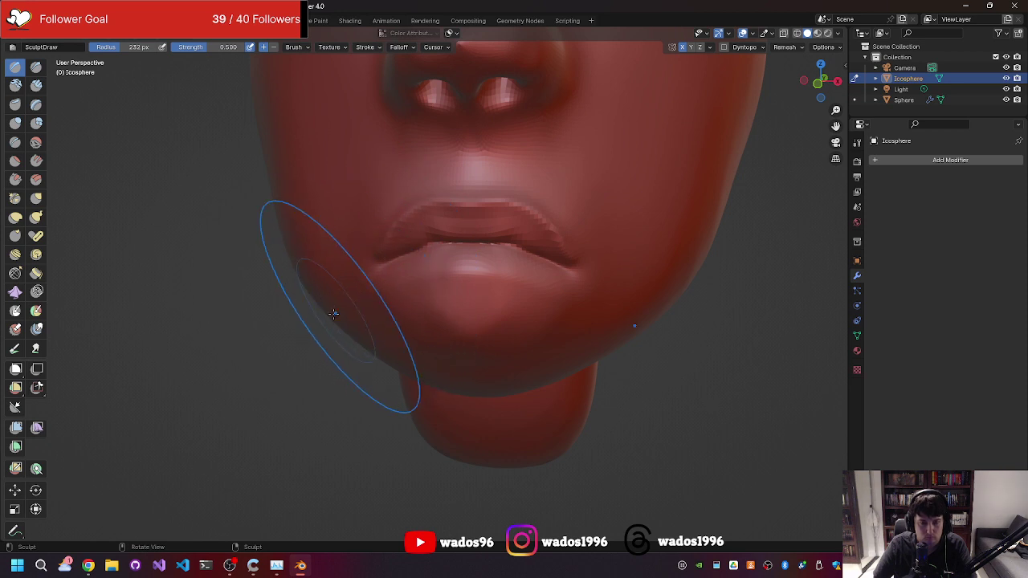
Shrink the sculpt brush radius from 232 px to 44 px.
{"action": "key", "text": "f"}
{"action": "left_click", "coordinate": [370, 321]}
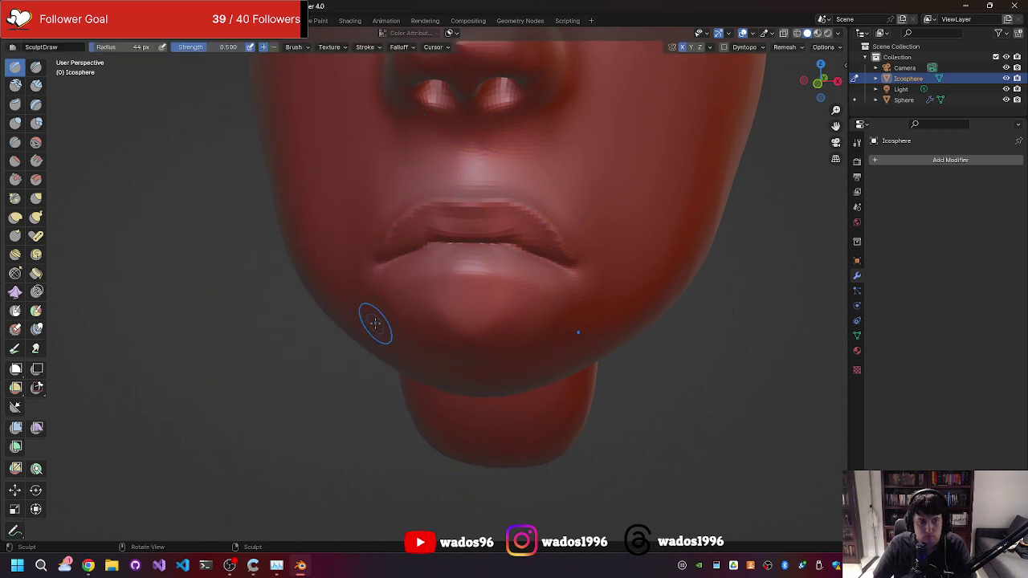
{"action": "middle_click_drag", "start_coordinate": [375, 323], "coordinate": [390, 314]}
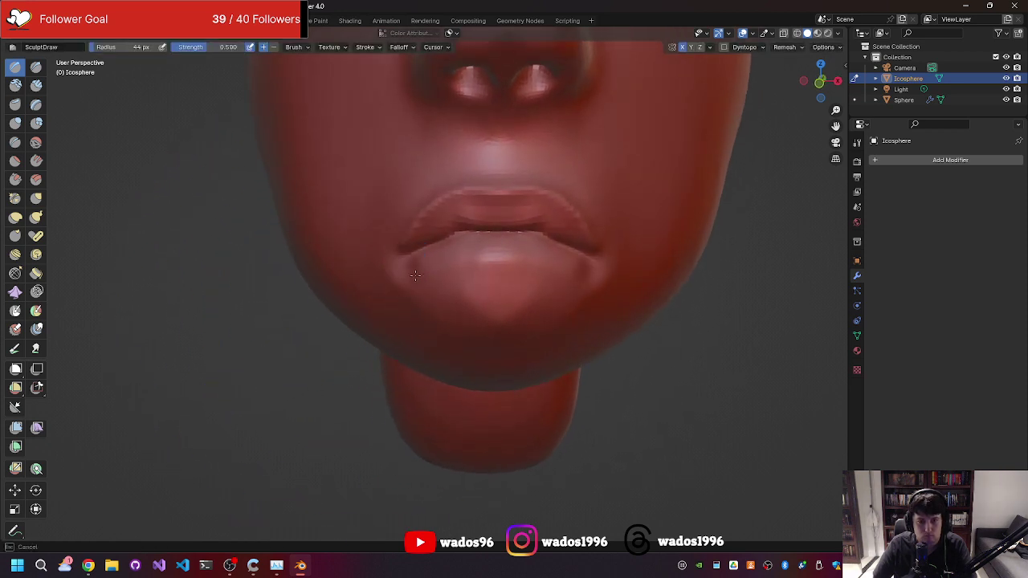
{"action": "middle_click_drag", "start_coordinate": [414, 275], "coordinate": [436, 276]}
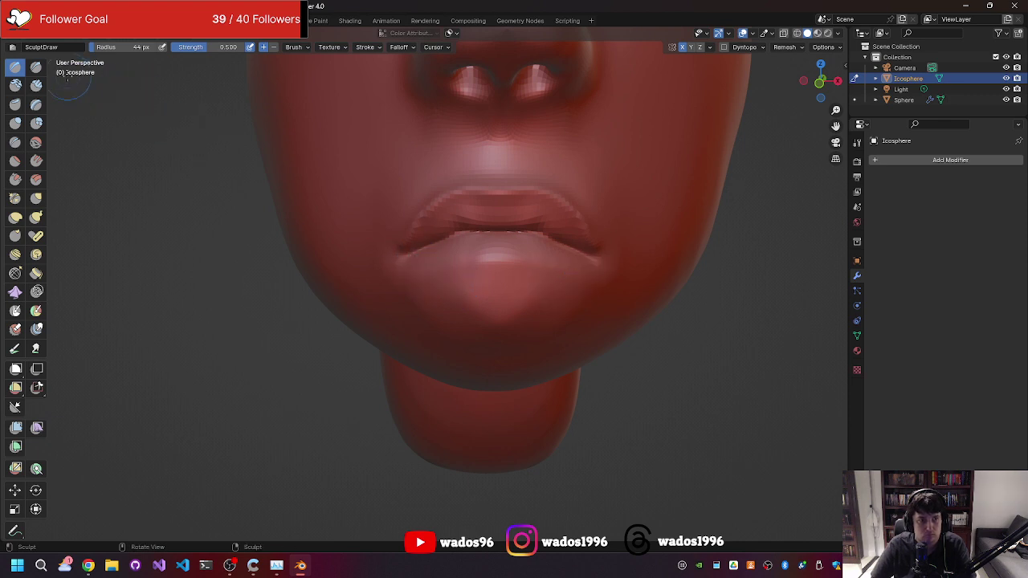
With Draw Sharp, cut a crease between the lips, undoing failed strokes and redrawing it.
{"action": "left_click", "coordinate": [36, 65]}
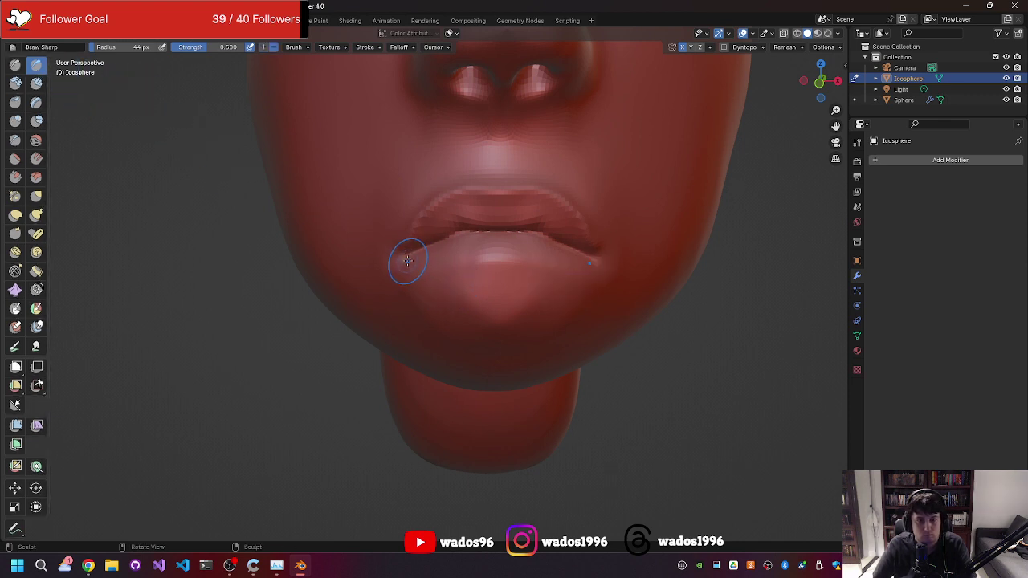
{"action": "left_click_drag", "start_coordinate": [408, 261], "coordinate": [485, 277], "text": "ctrl"}
{"action": "key", "text": "ctrl+z"}
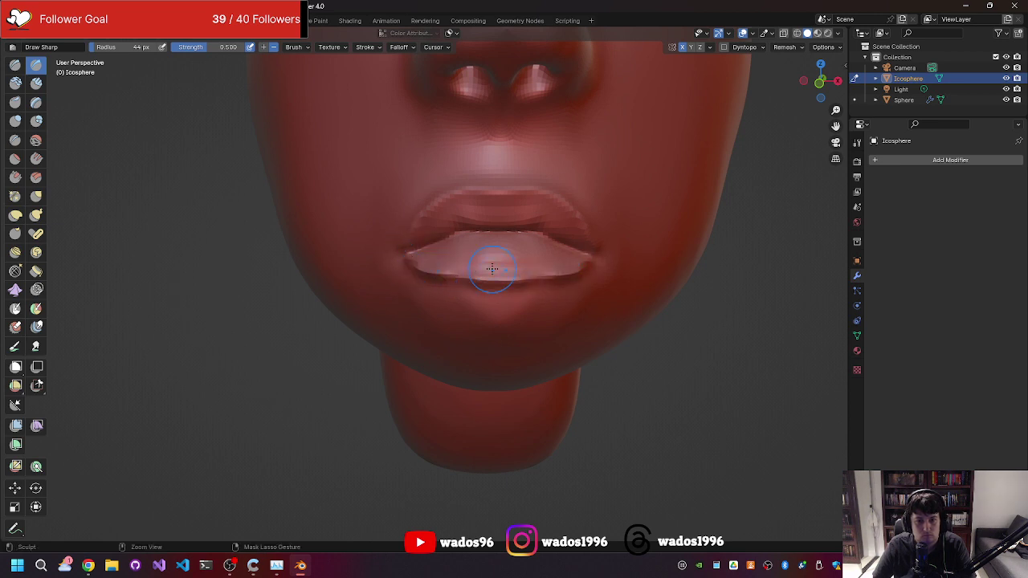
{"action": "mouse_move", "coordinate": [491, 268]}
{"action": "middle_mouse_down"}
{"action": "mouse_move", "coordinate": [413, 282]}
{"action": "mouse_move", "coordinate": [462, 270]}
{"action": "middle_mouse_up"}
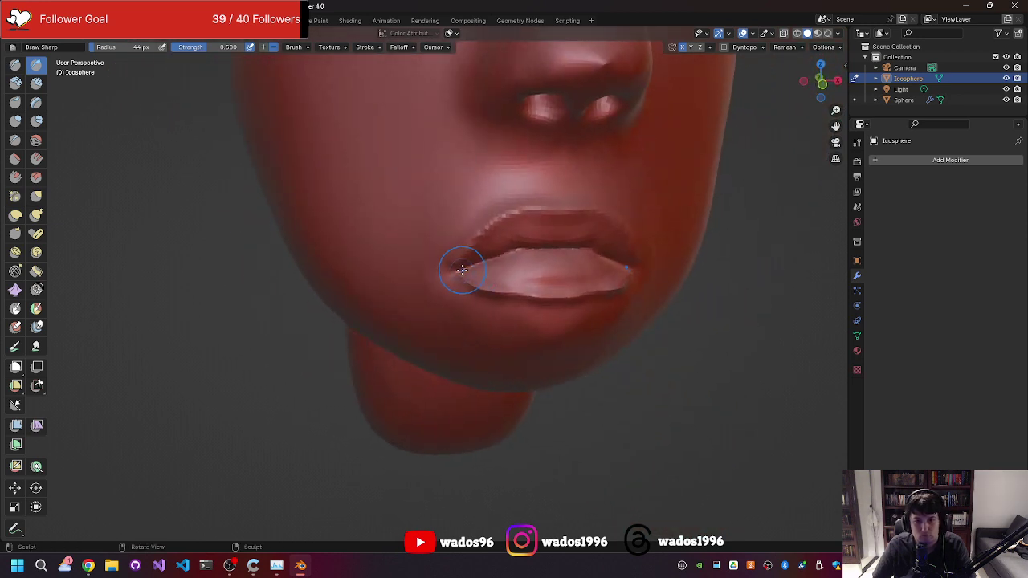
{"action": "key", "text": "ctrl+z"}
{"action": "key", "text": "ctrl+z"}
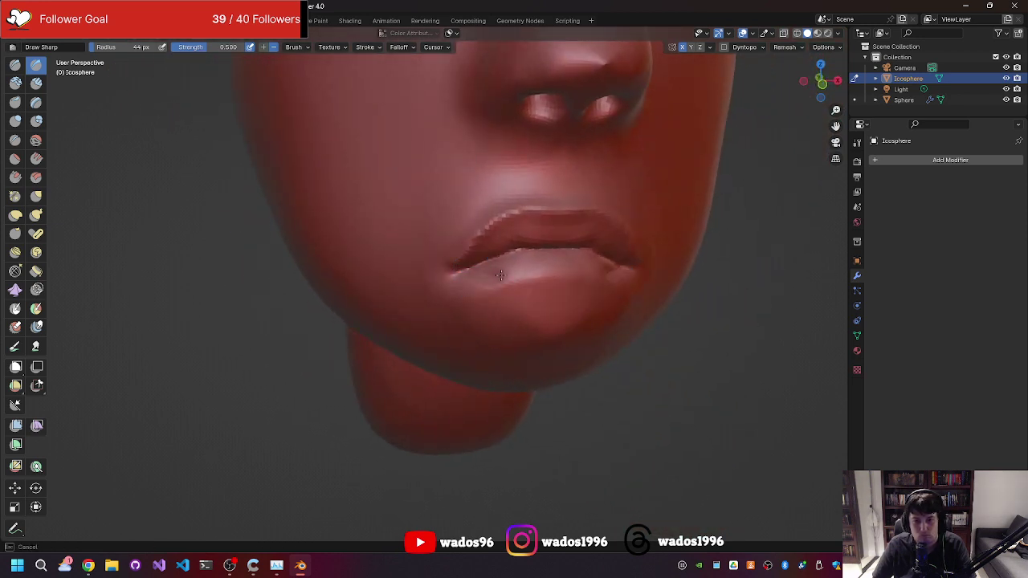
{"action": "middle_click_drag", "start_coordinate": [500, 275], "coordinate": [486, 277]}
{"action": "left_click_drag", "start_coordinate": [469, 271], "coordinate": [512, 278]}
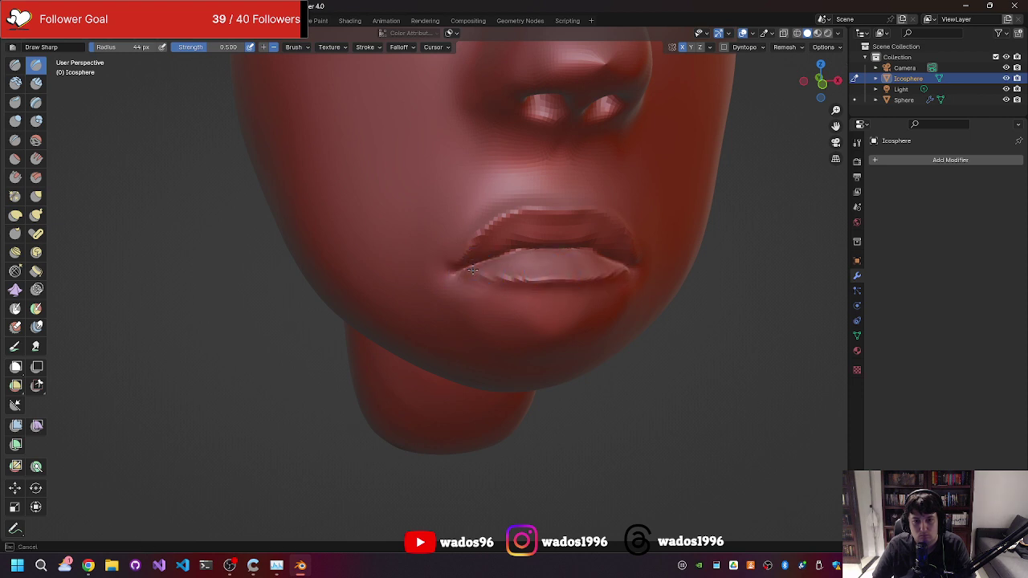
{"action": "mouse_move", "coordinate": [480, 274]}
{"action": "middle_mouse_down"}
{"action": "mouse_move", "coordinate": [395, 270]}
{"action": "mouse_move", "coordinate": [443, 269]}
{"action": "middle_mouse_up"}
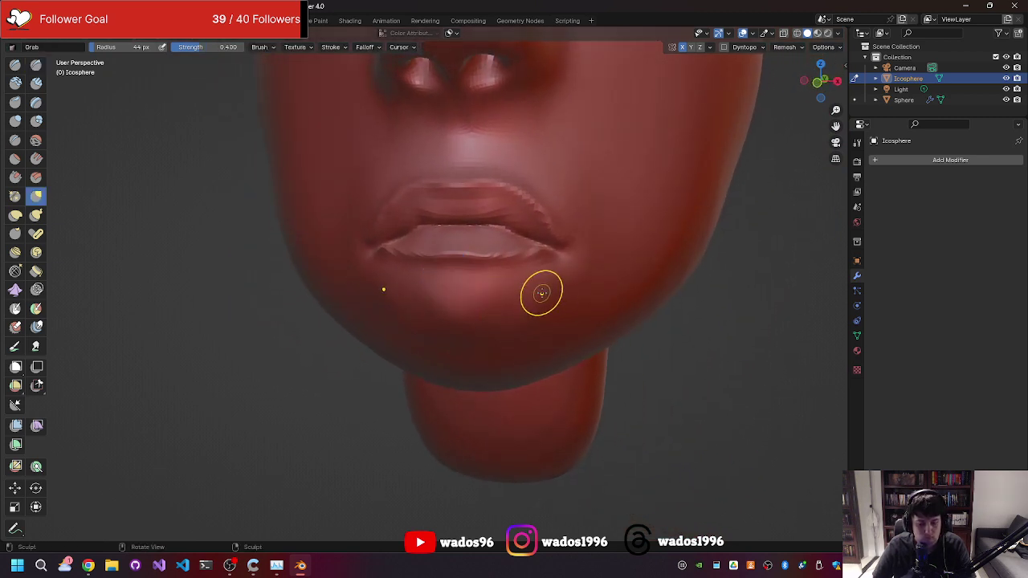
With the Grab brush, pull the mouth corner and upper lip into a wider shape.
{"action": "key", "text": "g"}
{"action": "left_click_drag", "start_coordinate": [559, 255], "coordinate": [565, 249]}
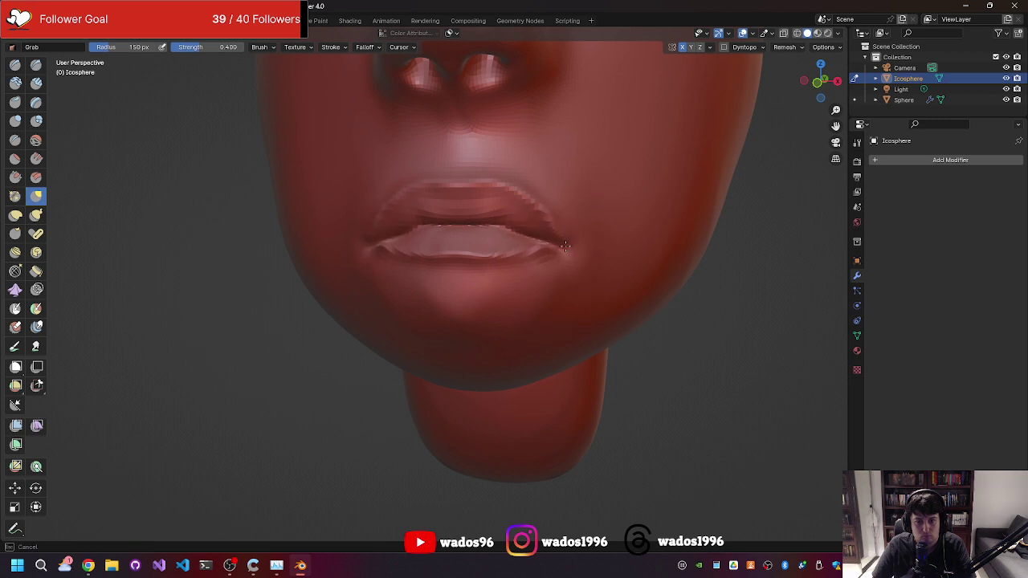
{"action": "mouse_move", "coordinate": [565, 246]}
{"action": "middle_mouse_down"}
{"action": "mouse_move", "coordinate": [477, 297]}
{"action": "mouse_move", "coordinate": [553, 260]}
{"action": "mouse_move", "coordinate": [530, 210]}
{"action": "middle_mouse_up"}
{"action": "mouse_move", "coordinate": [527, 207]}
{"action": "left_mouse_down"}
{"action": "mouse_move", "coordinate": [511, 186]}
{"action": "mouse_move", "coordinate": [469, 239]}
{"action": "left_mouse_up"}
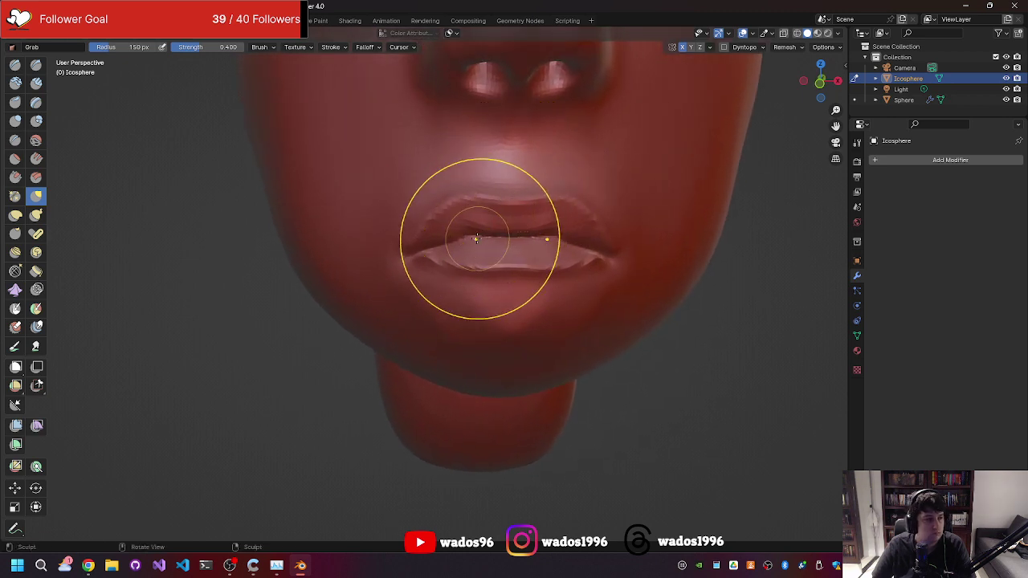
{"action": "middle_click_drag", "start_coordinate": [470, 245], "coordinate": [487, 287]}
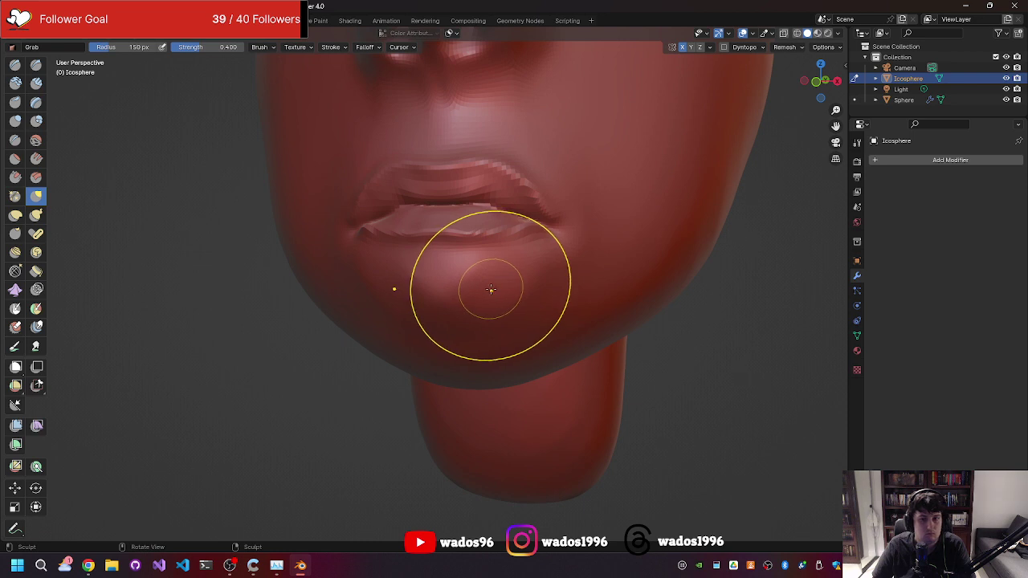
{"action": "middle_click_drag", "start_coordinate": [493, 270], "coordinate": [514, 282]}
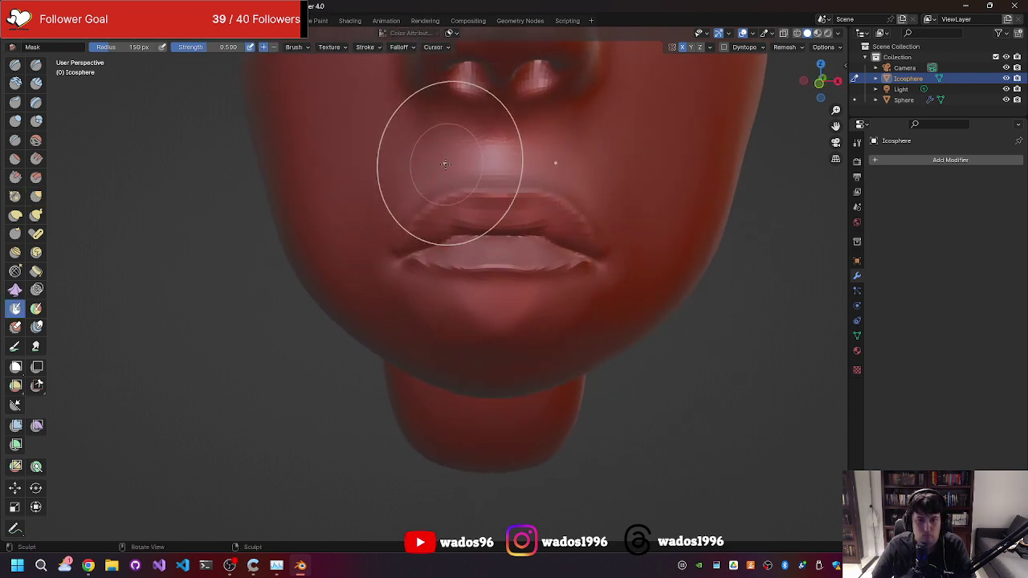
Switch to the Mask brush and box-mask the philtrum area above the upper lip.
{"action": "key", "text": "m"}
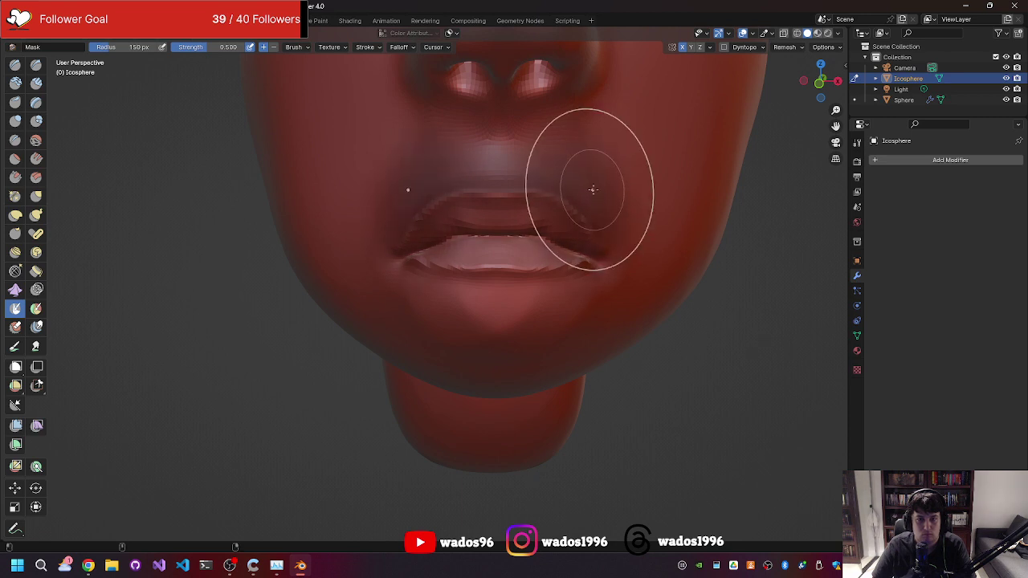
{"action": "key", "text": "super+x"}
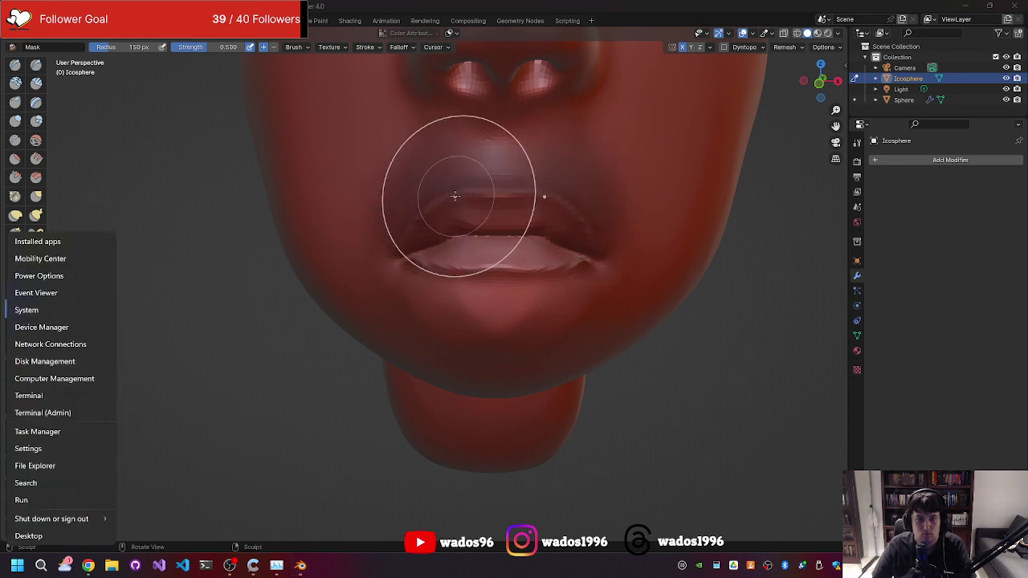
{"action": "key", "text": "Escape"}
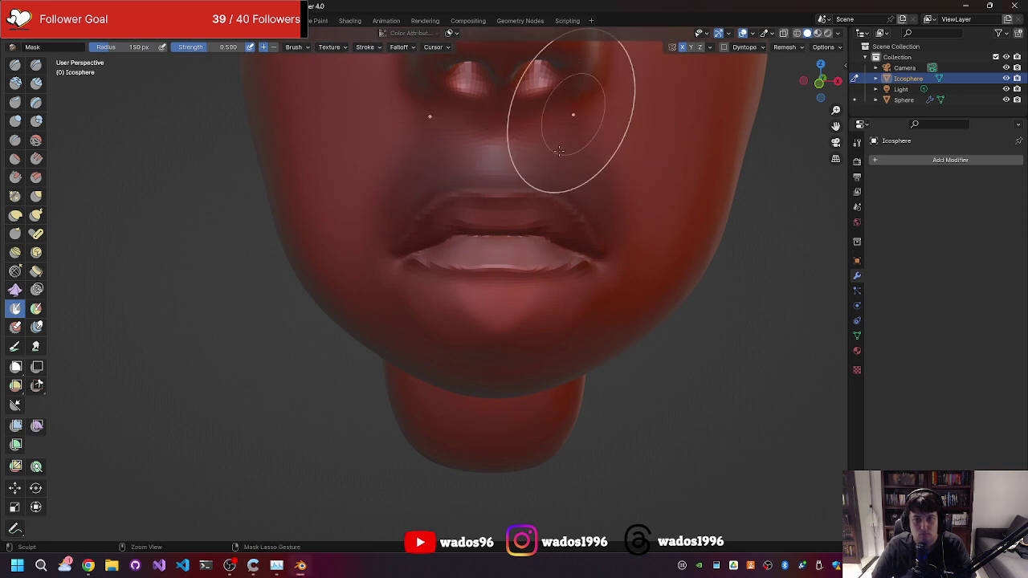
{"action": "key", "text": "alt+m"}
{"action": "key", "text": "b"}
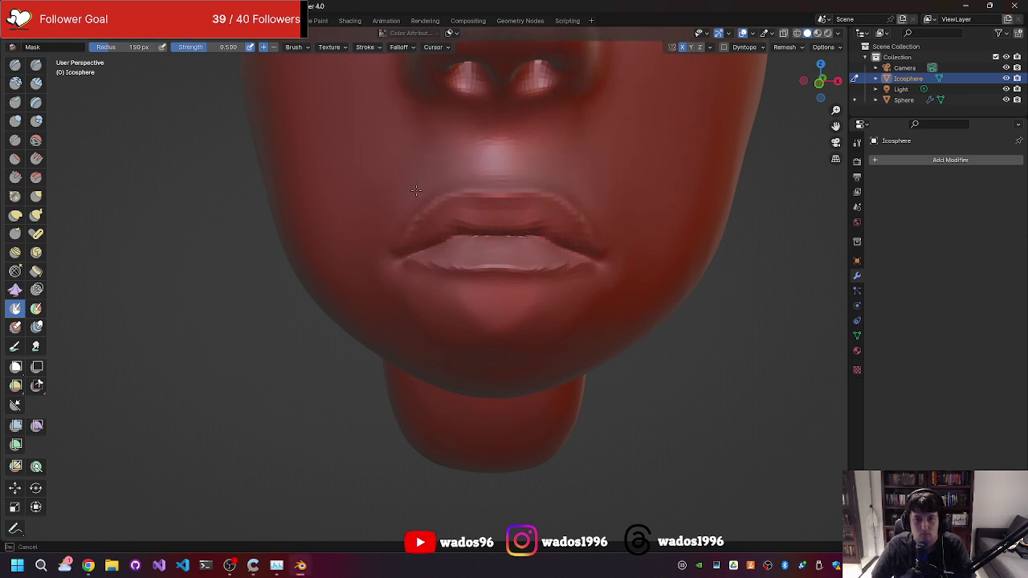
{"action": "key", "text": "Escape"}
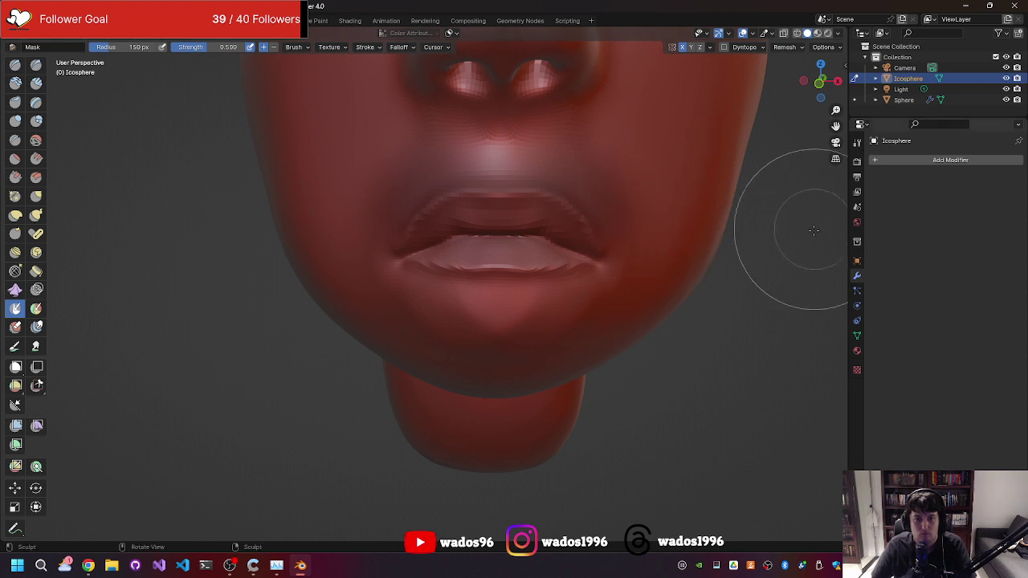
{"action": "key", "text": "b"}
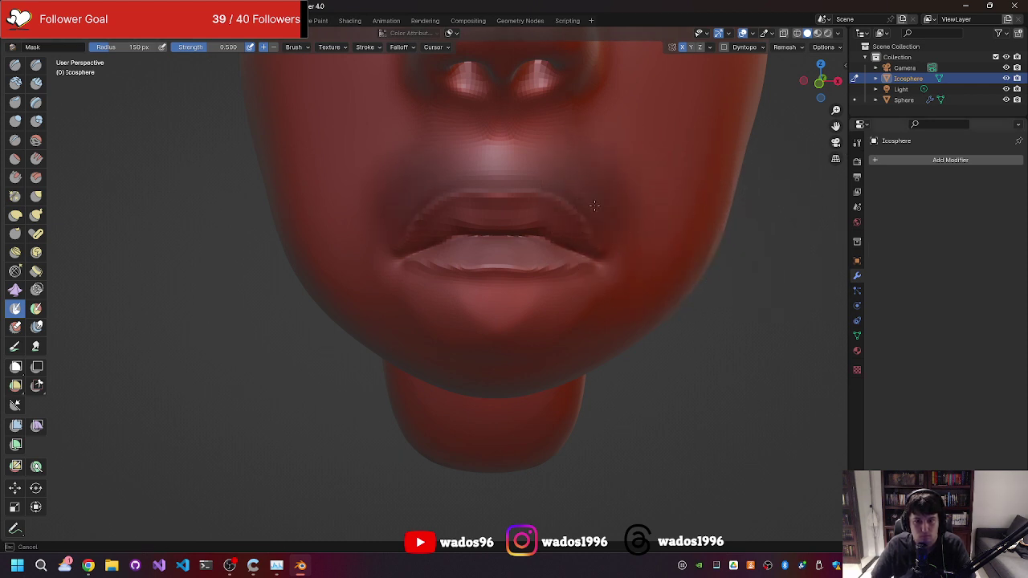
{"action": "left_click_drag", "start_coordinate": [566, 196], "coordinate": [475, 152]}
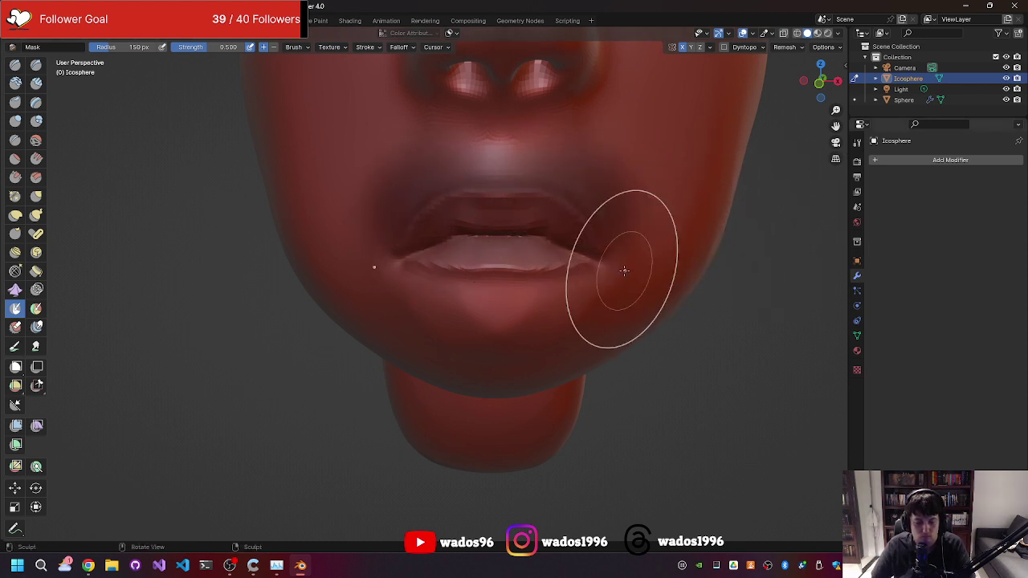
Grab-pull the lip corner under the mask, then clear the mask from the whole head.
{"action": "key", "text": "g"}
{"action": "mouse_move", "coordinate": [591, 259]}
{"action": "left_mouse_down"}
{"action": "mouse_move", "coordinate": [627, 232]}
{"action": "mouse_move", "coordinate": [613, 234]}
{"action": "left_mouse_up"}
{"action": "mouse_move", "coordinate": [613, 233]}
{"action": "middle_mouse_down"}
{"action": "mouse_move", "coordinate": [573, 252]}
{"action": "mouse_move", "coordinate": [587, 246]}
{"action": "mouse_move", "coordinate": [608, 270]}
{"action": "mouse_move", "coordinate": [657, 250]}
{"action": "mouse_move", "coordinate": [656, 239]}
{"action": "mouse_move", "coordinate": [674, 269]}
{"action": "mouse_move", "coordinate": [649, 278]}
{"action": "mouse_move", "coordinate": [654, 270]}
{"action": "mouse_move", "coordinate": [591, 262]}
{"action": "mouse_move", "coordinate": [600, 272]}
{"action": "mouse_move", "coordinate": [691, 232]}
{"action": "middle_mouse_up"}
{"action": "key", "text": "a"}
{"action": "left_click", "coordinate": [667, 272]}
{"action": "scroll", "coordinate": [656, 239], "scroll_direction": "down", "scroll_amount": 3}
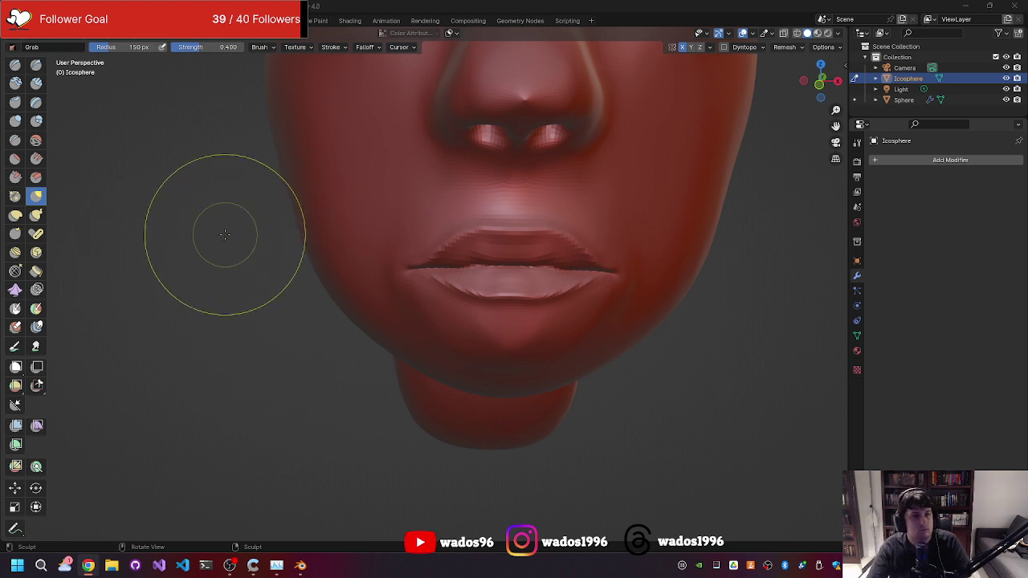
Bring Blender to the front and open Task Manager with Ctrl+Shift+Esc.
{"action": "left_click", "coordinate": [370, 5]}
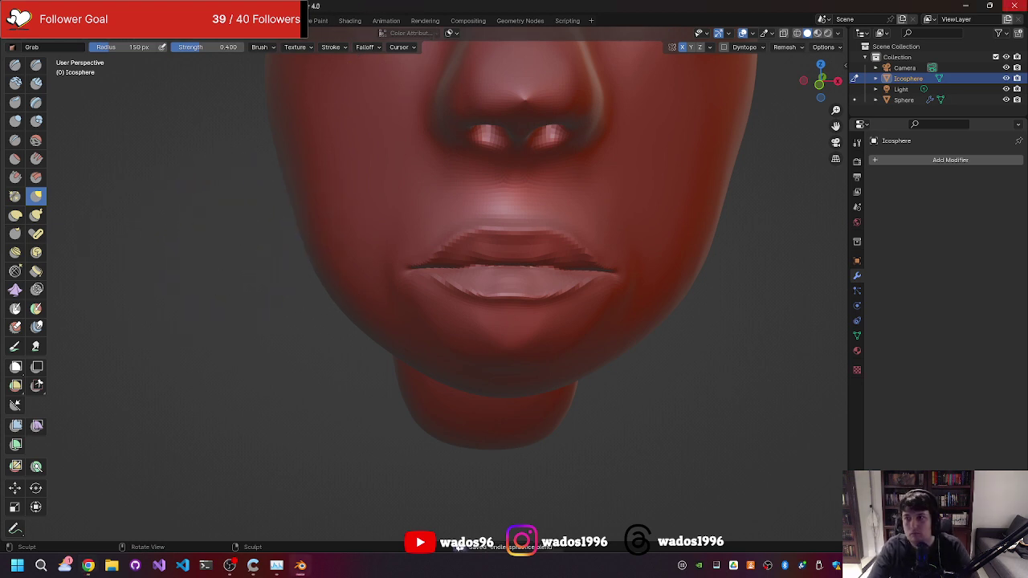
{"action": "key", "text": "ctrl+shift+Escape"}
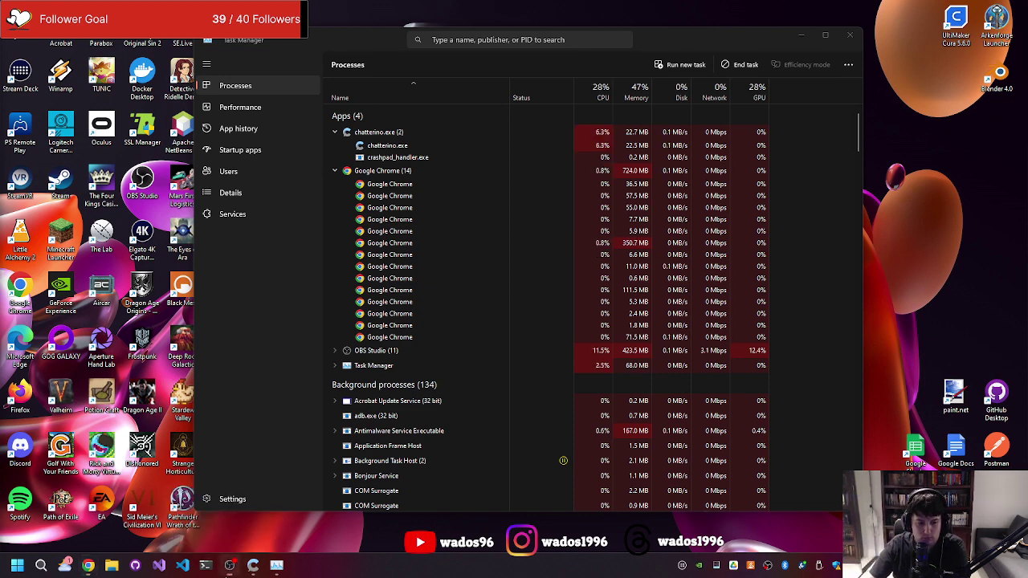
Switch to the OBS Studio window from the taskbar.
{"action": "left_click", "coordinate": [229, 565]}
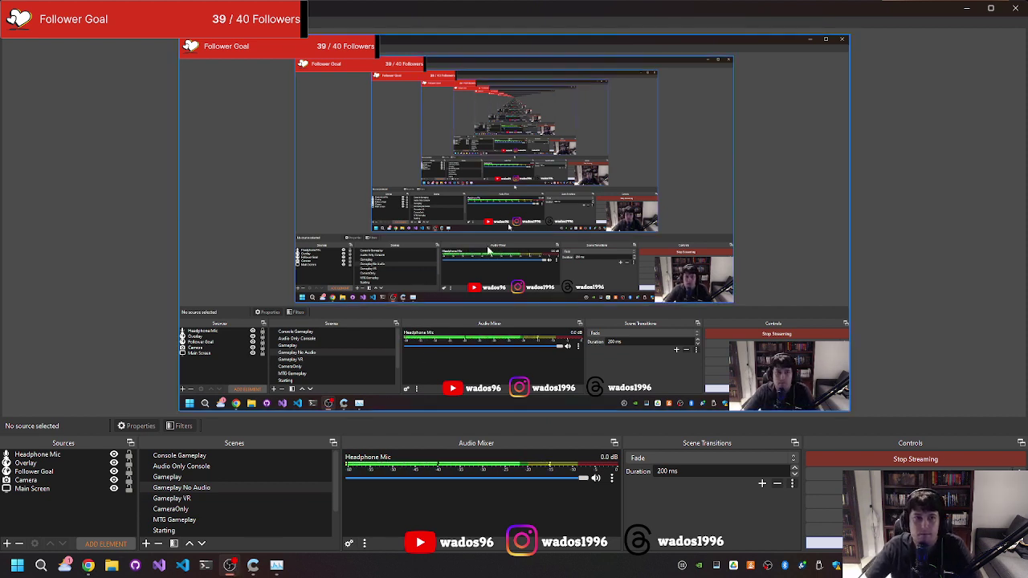
In the Scenes dock, move from Gameplay to the CameraOnly scene for a full-screen camera stream.
{"action": "scroll", "coordinate": [192, 509], "scroll_direction": "down", "scroll_amount": 1}
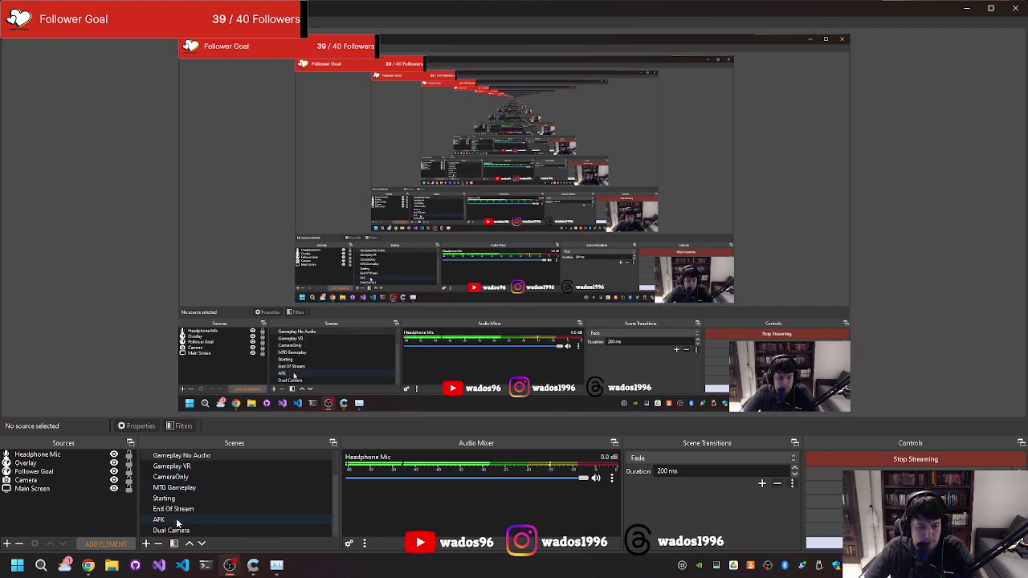
{"action": "scroll", "coordinate": [185, 516], "scroll_direction": "up", "scroll_amount": 1}
{"action": "left_click", "coordinate": [192, 480]}
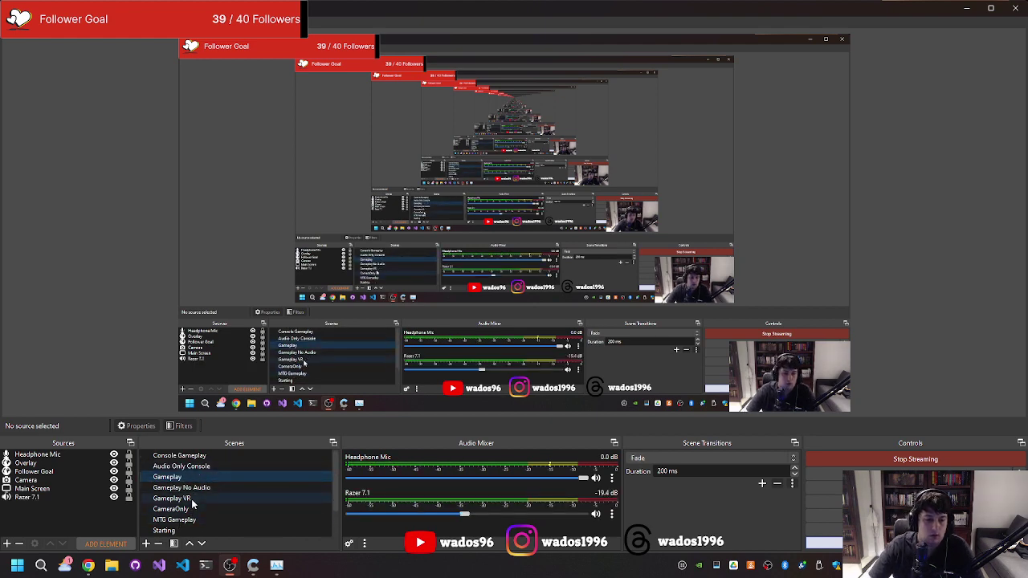
{"action": "left_click", "coordinate": [172, 509]}
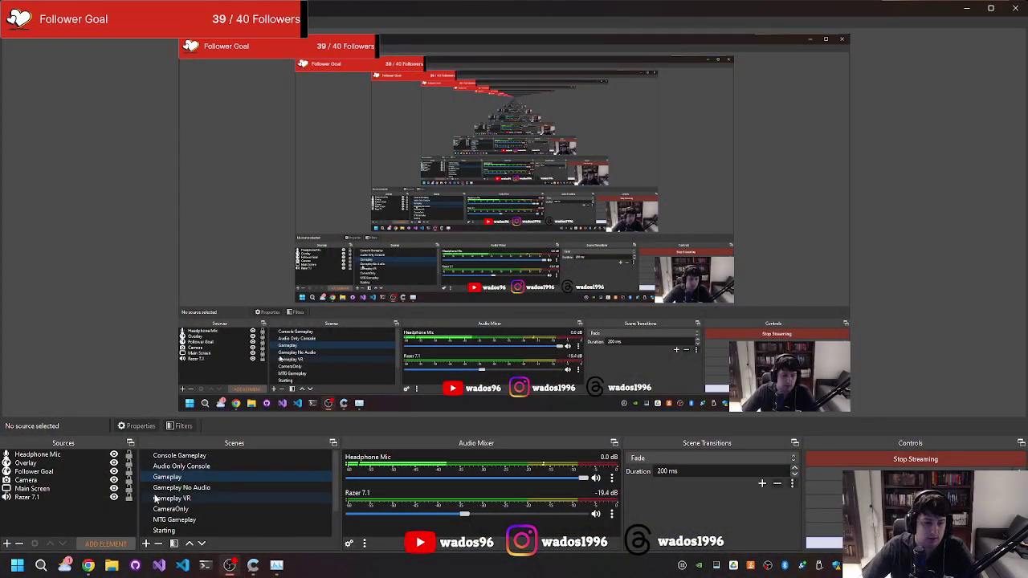
{"action": "left_click", "coordinate": [175, 509]}
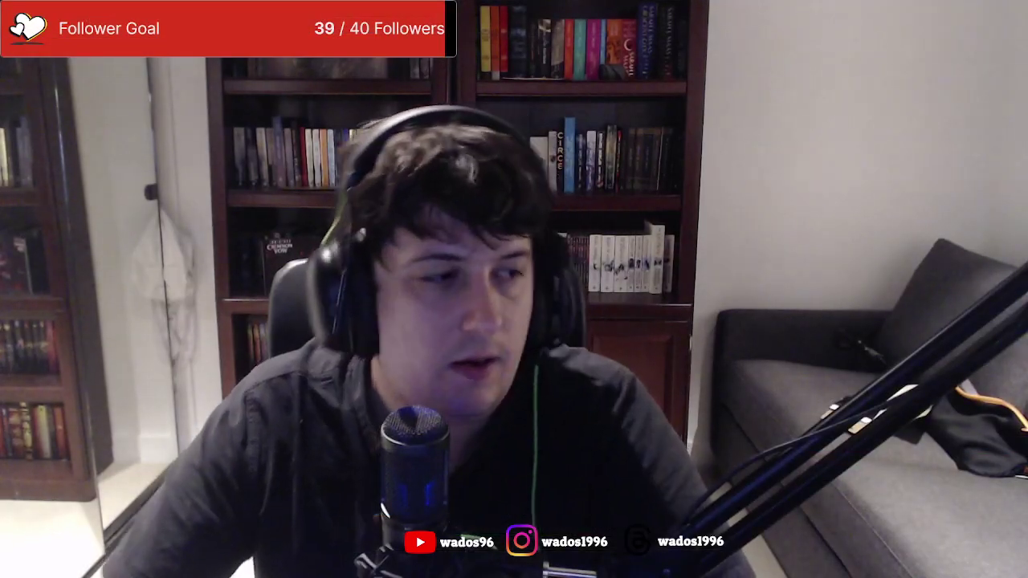